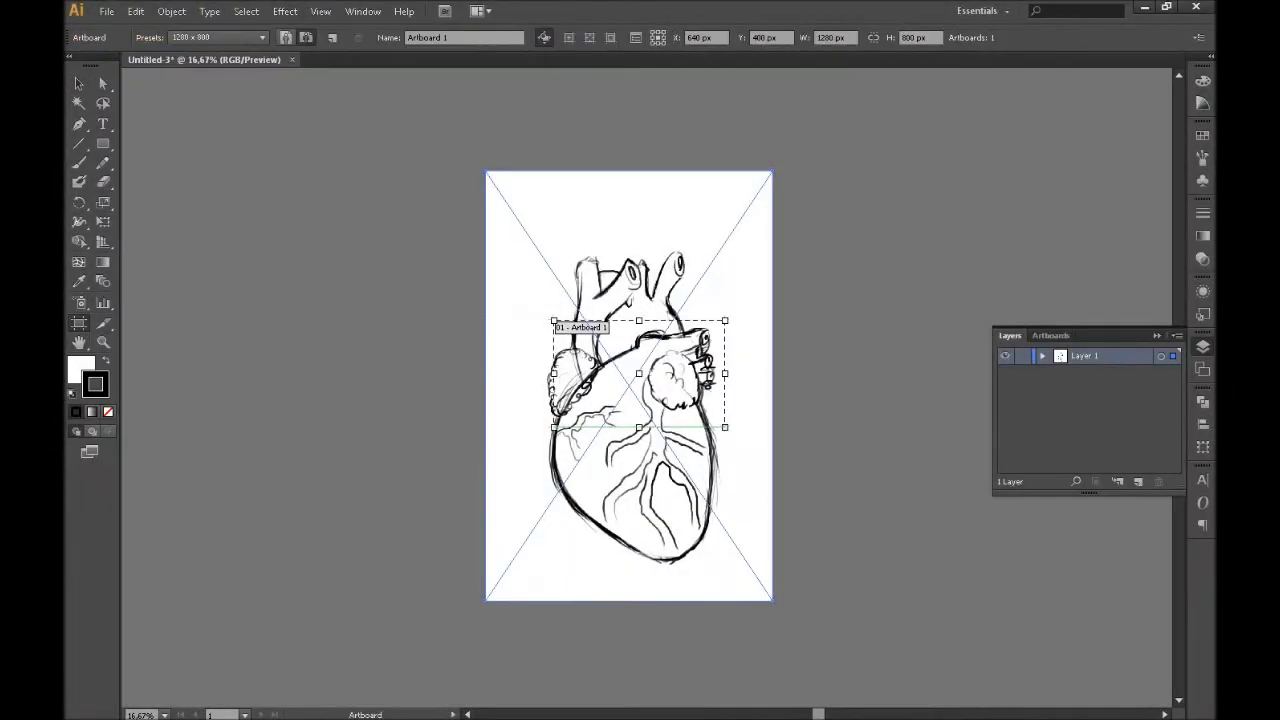
# - Drag Artboard 1's bounds out so the artboard fills the entire page
pyautogui.moveTo(485, 601); pyautogui.dragTo(773, 171)
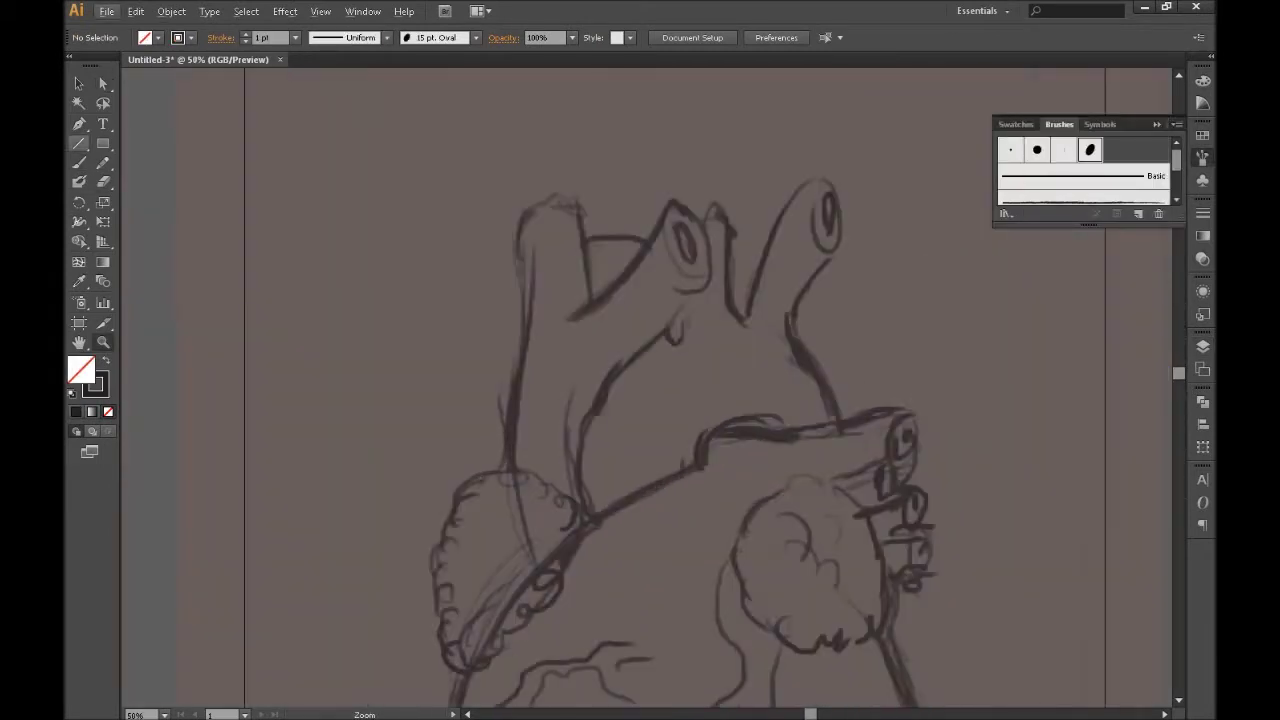
pyautogui.scroll(-5, 611, 394)
# - On Layer 3 with a green stroke, paint the first vessel branch at upper left
pyautogui.press('F7')
pyautogui.click(1084, 372)
pyautogui.click(95, 385)
pyautogui.moveTo(403, 327); pyautogui.dragTo(592, 236)
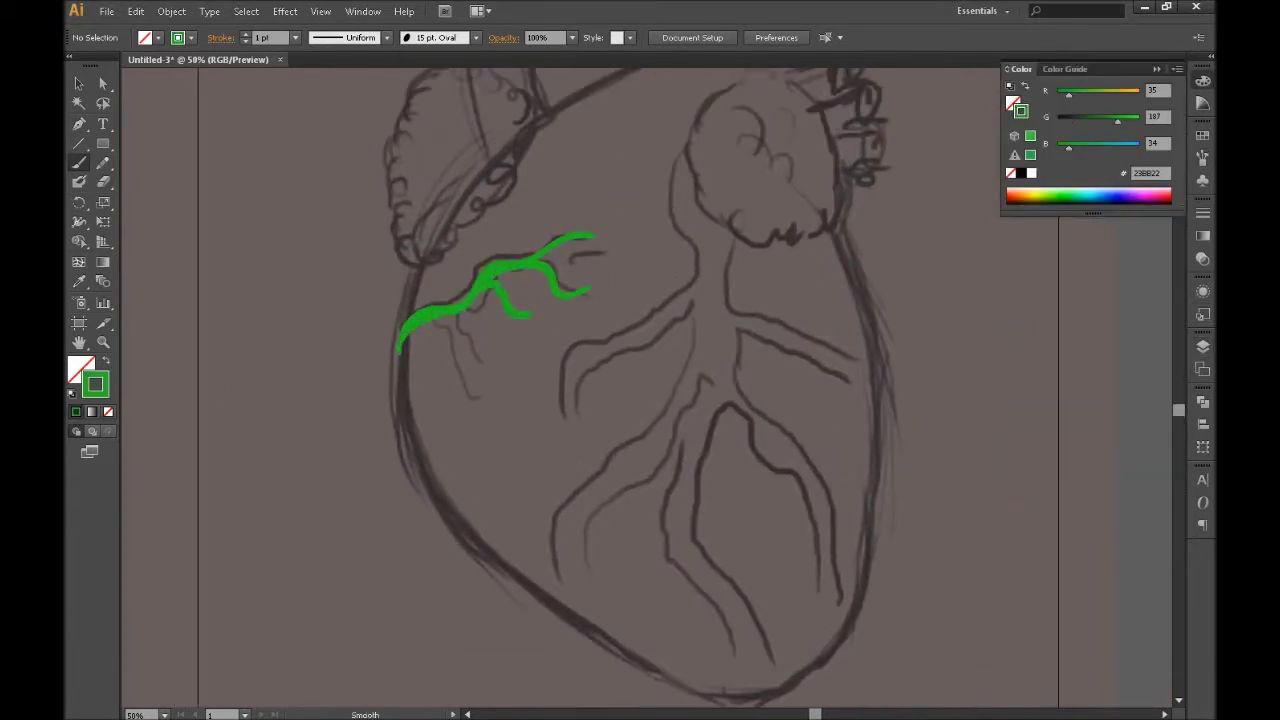
pyautogui.scroll(-1, 640, 400)
# - Paint a long central green vessel with branches, plus a separate vessel on the right
pyautogui.moveTo(660, 112); pyautogui.dragTo(515, 500)
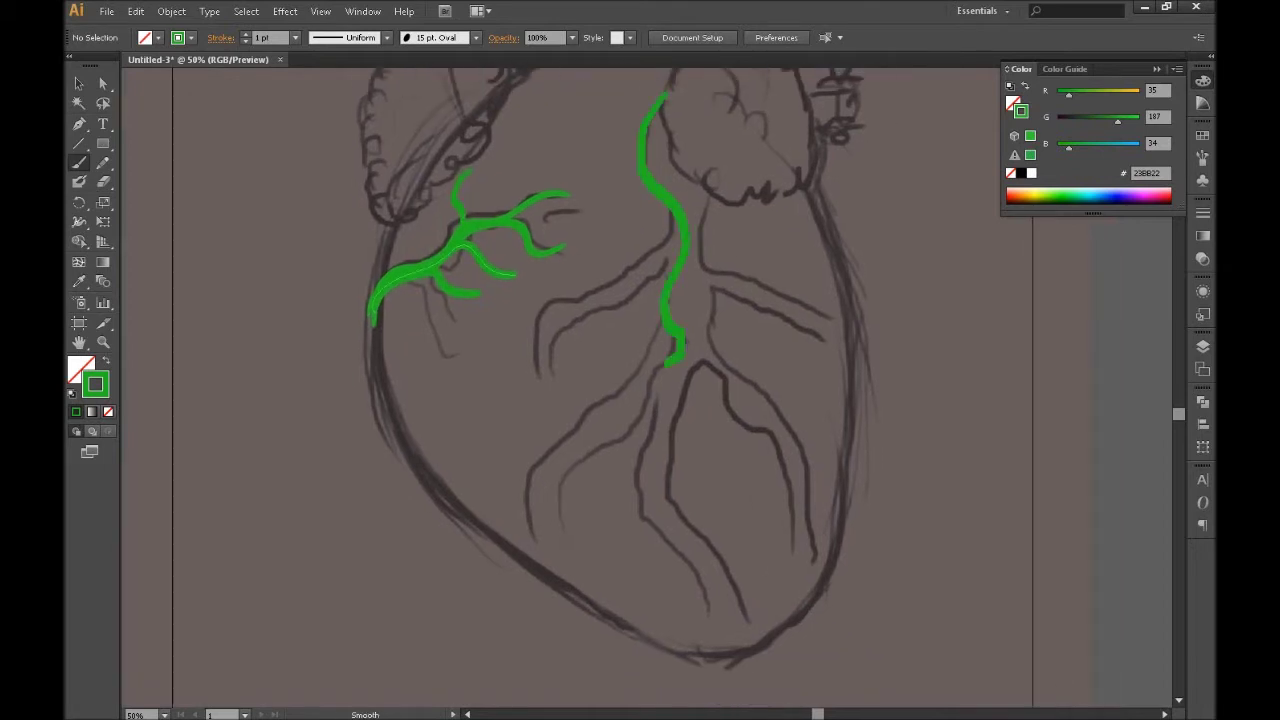
pyautogui.moveTo(672, 262); pyautogui.dragTo(555, 350)
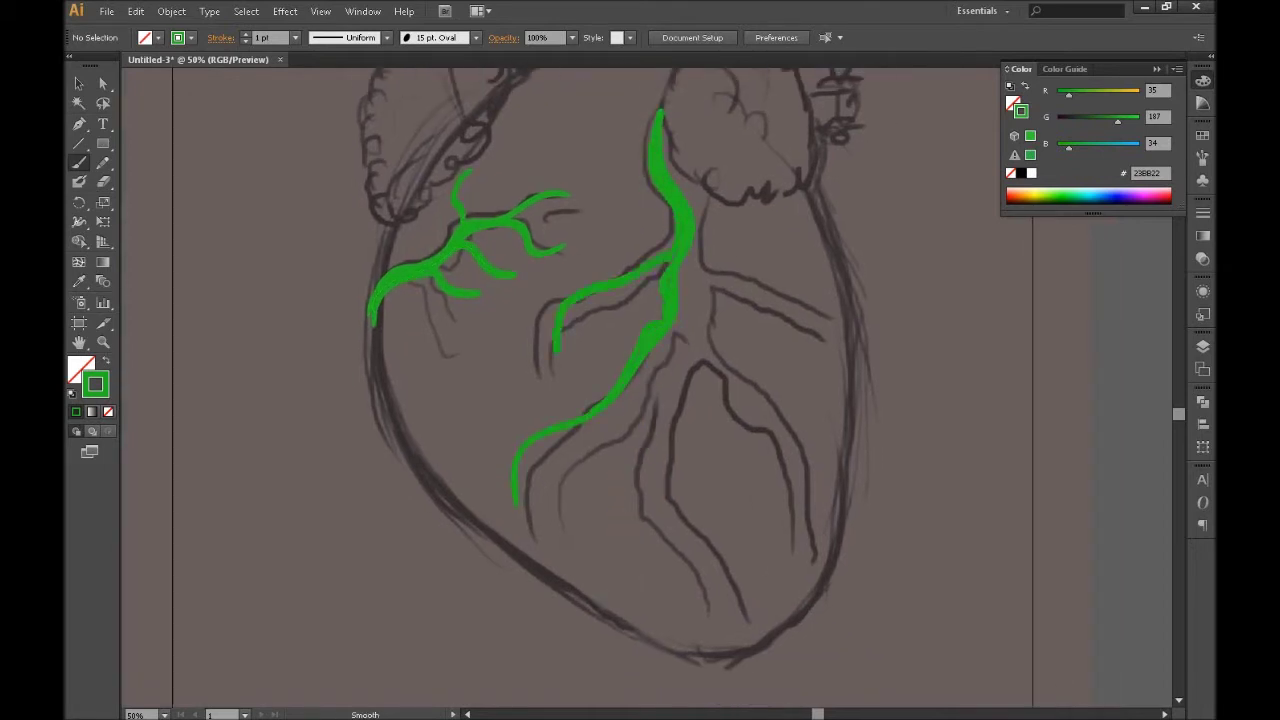
pyautogui.moveTo(698, 205); pyautogui.dragTo(765, 345)
pyautogui.moveTo(688, 300); pyautogui.dragTo(702, 598)
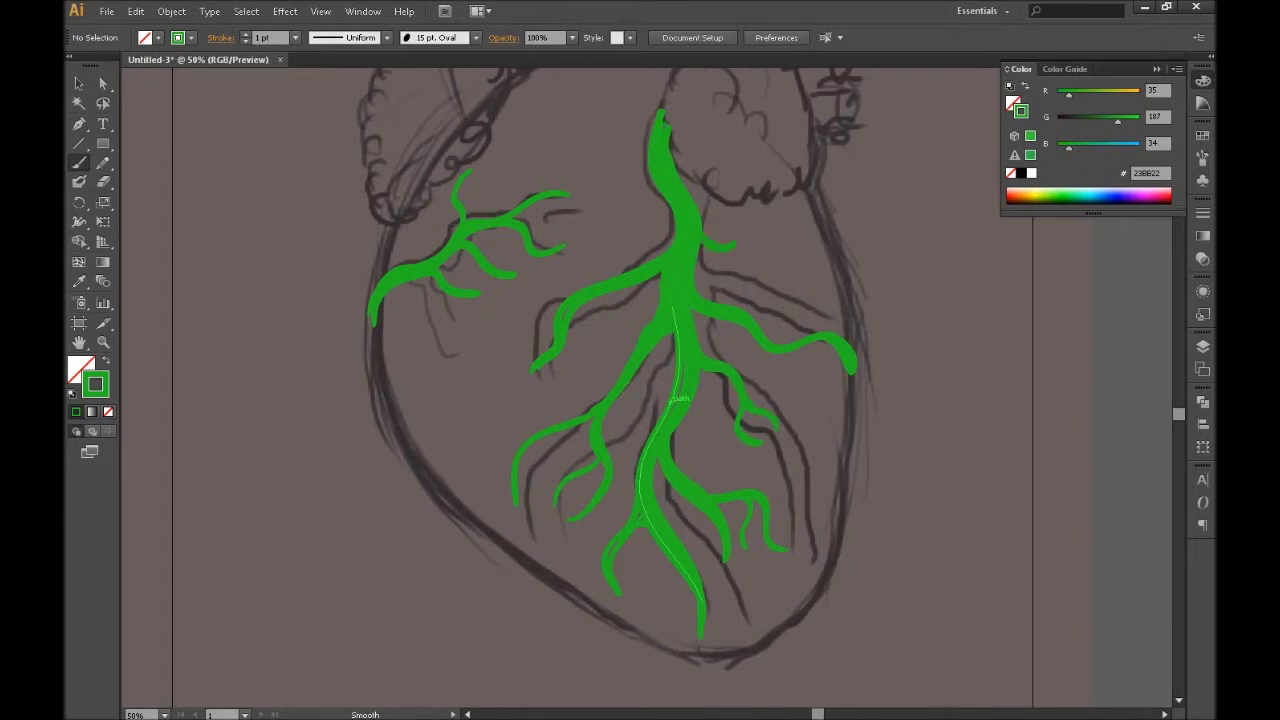
pyautogui.moveTo(816, 412); pyautogui.dragTo(828, 580)
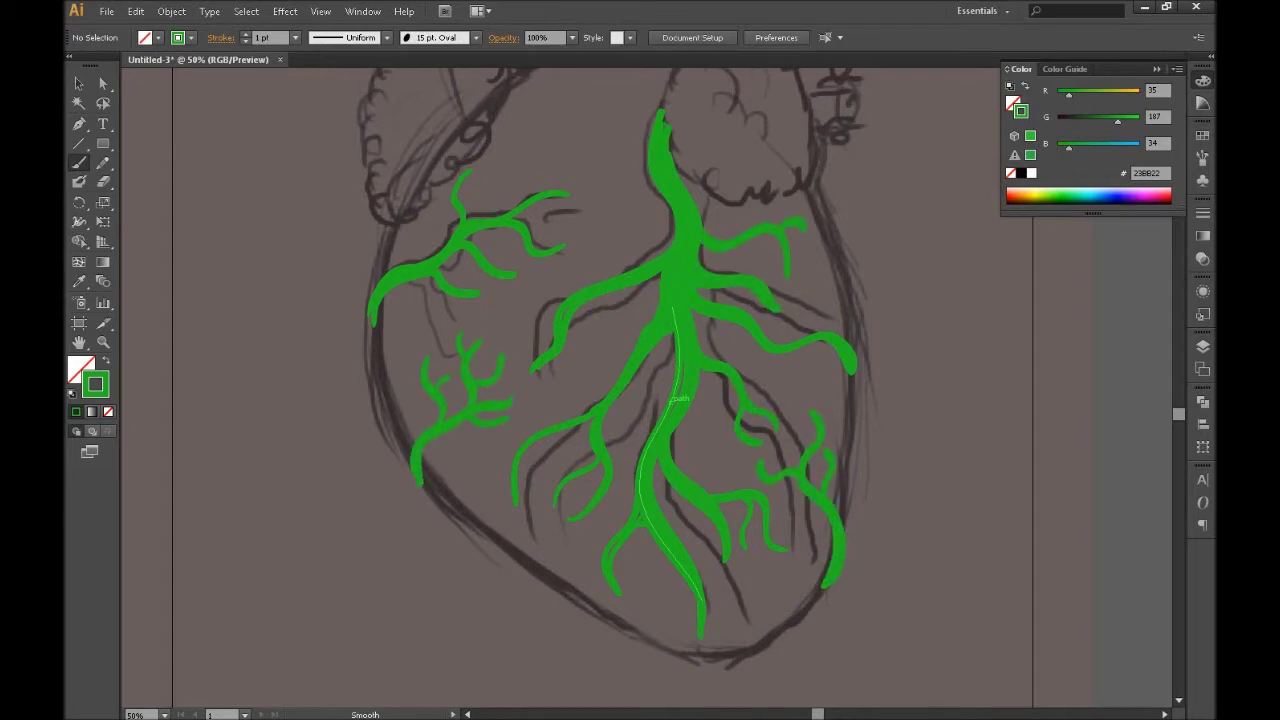
pyautogui.scroll(2, 679, 398)
# - Save the drawing as heart.ai
pyautogui.hotkey('ctrl', 's')
pyautogui.write('hearth')
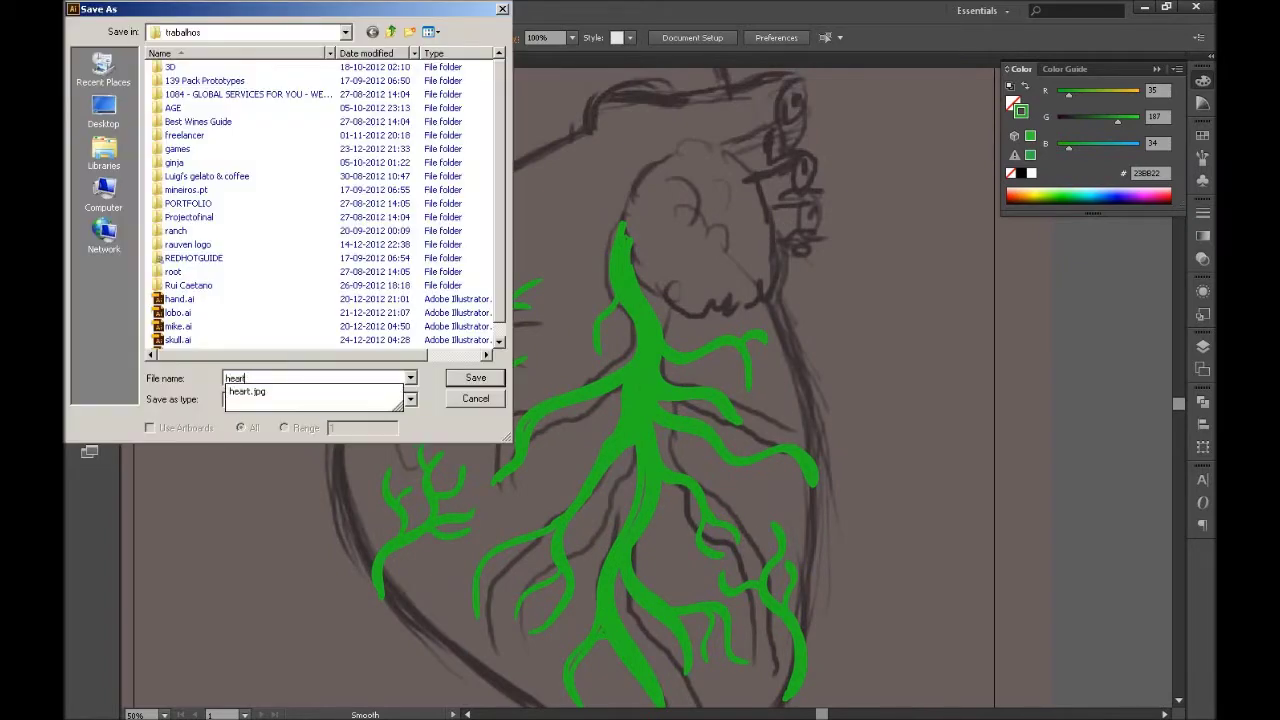
pyautogui.press('Return')
pyautogui.press('Return')
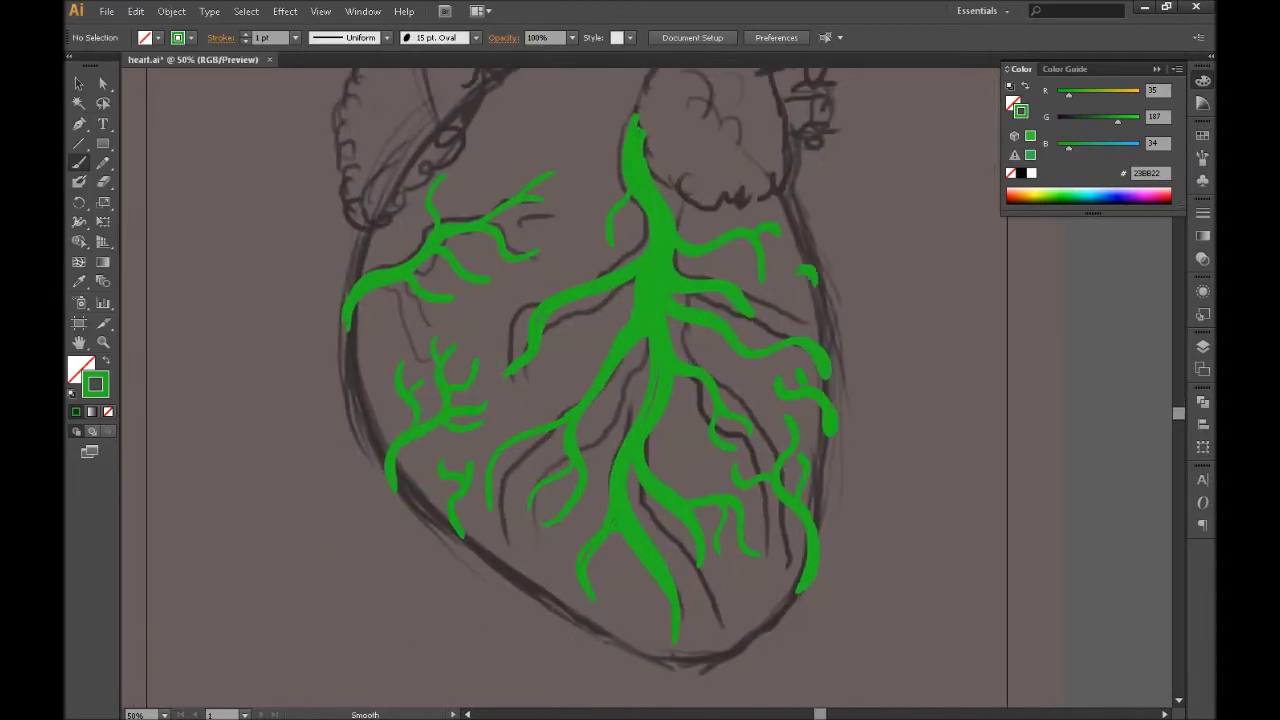
# - Paint another wavy green branch near the upper vessels
pyautogui.scroll(1, 640, 400)
pyautogui.scroll(2, 640, 400)
pyautogui.moveTo(488, 275); pyautogui.dragTo(570, 262)
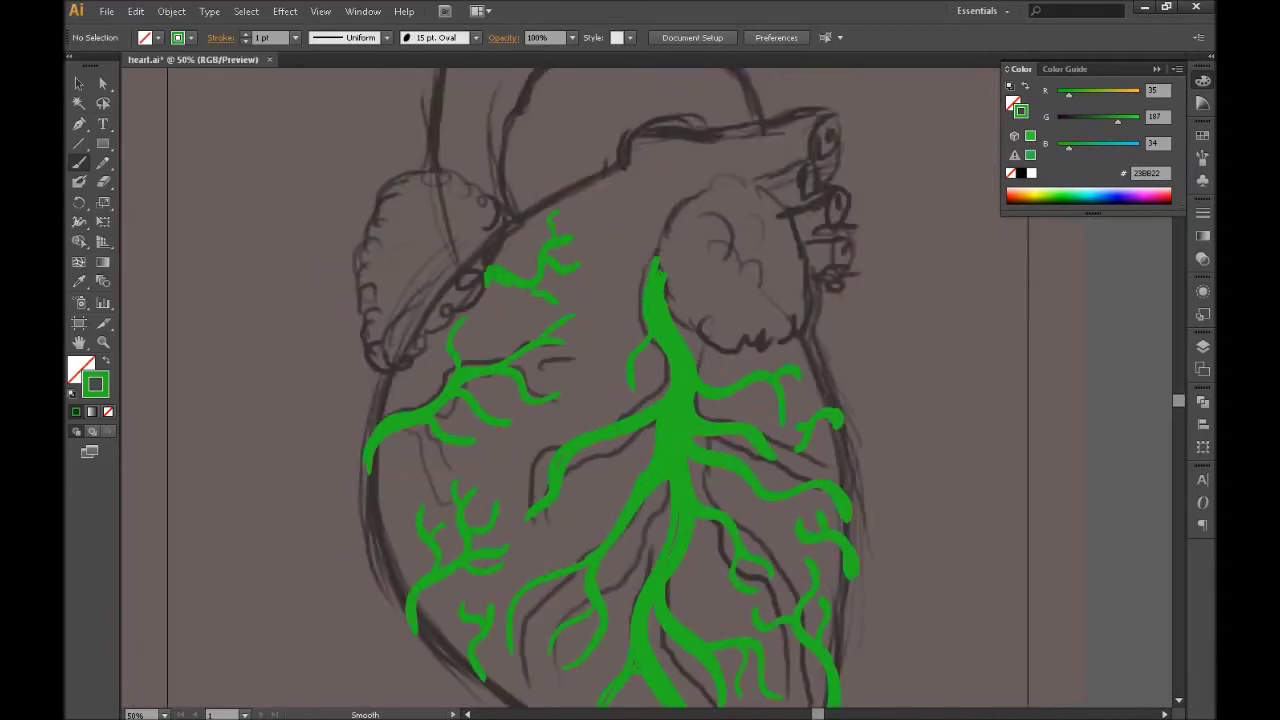
pyautogui.scroll(-5, 548, 284)
pyautogui.moveTo(640, 380); pyautogui.dragTo(658, 560)
pyautogui.scroll(-1, 640, 400)
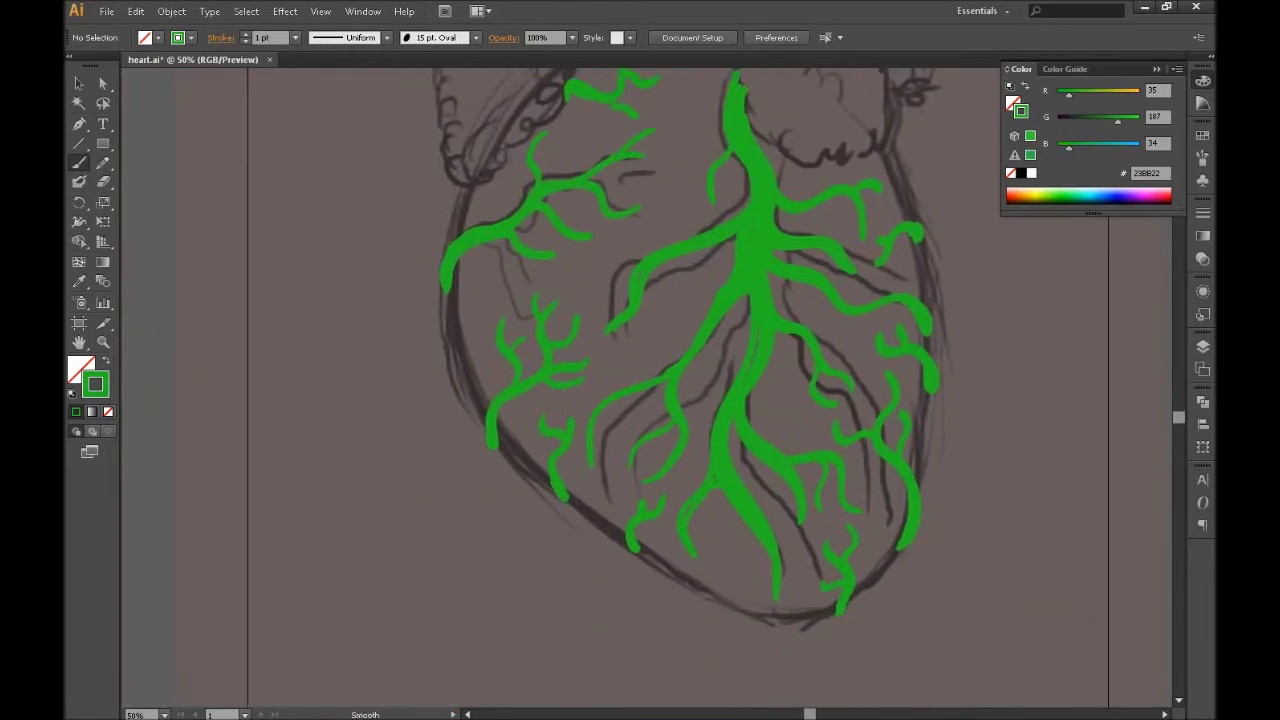
pyautogui.scroll(1, 640, 400)
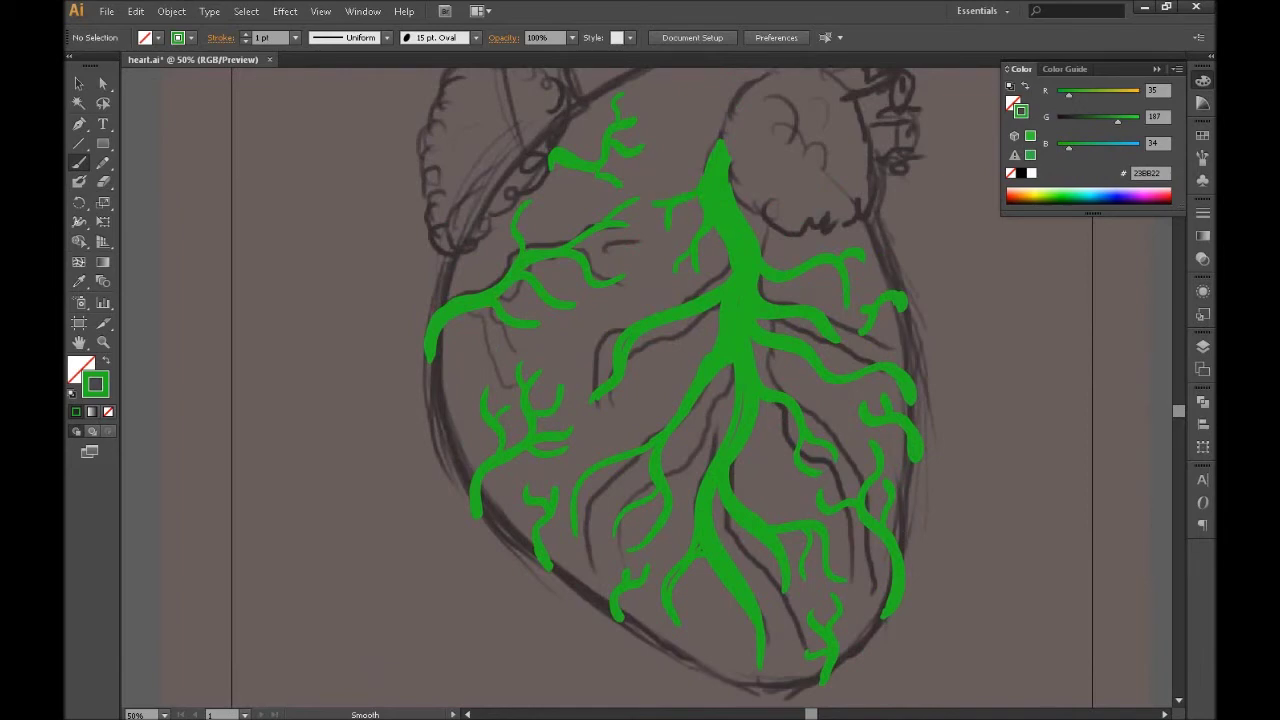
pyautogui.scroll(1, 640, 390)
pyautogui.scroll(-2, 640, 390)
pyautogui.scroll(3, 640, 390)
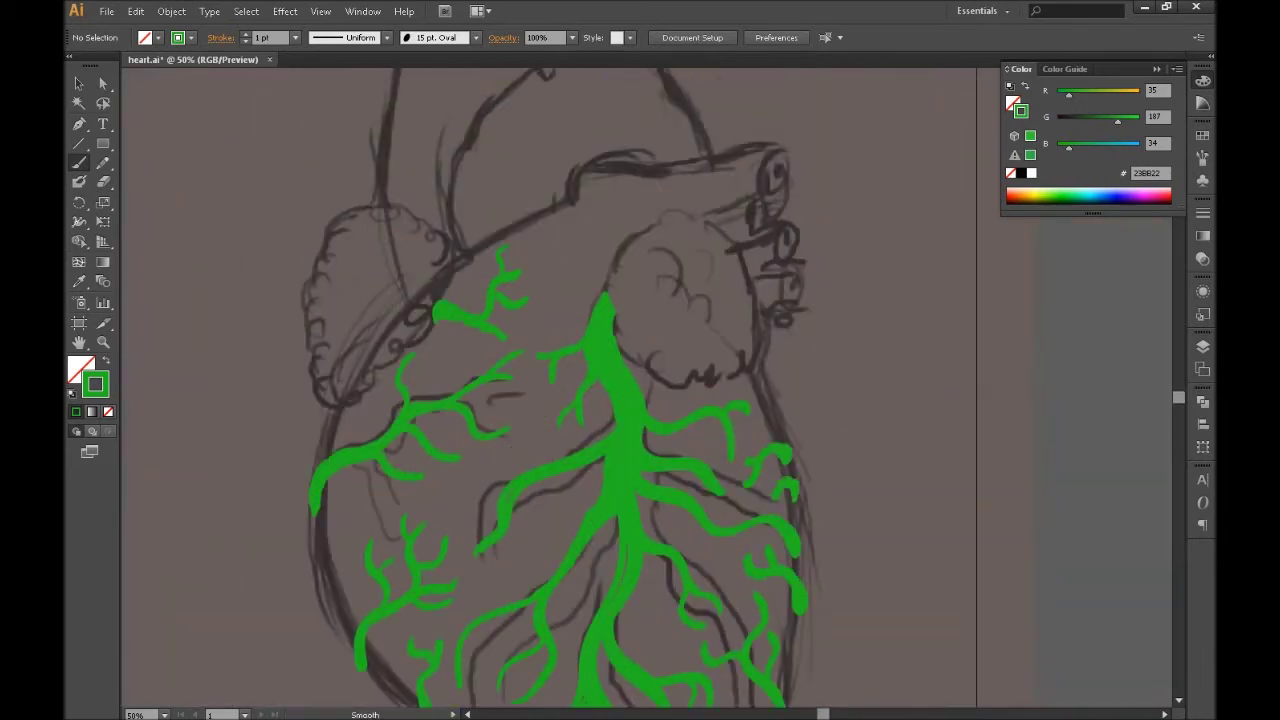
pyautogui.scroll(-1, 550, 390)
pyautogui.scroll(-2, 550, 390)
pyautogui.scroll(-2, 550, 390)
pyautogui.press('F7')
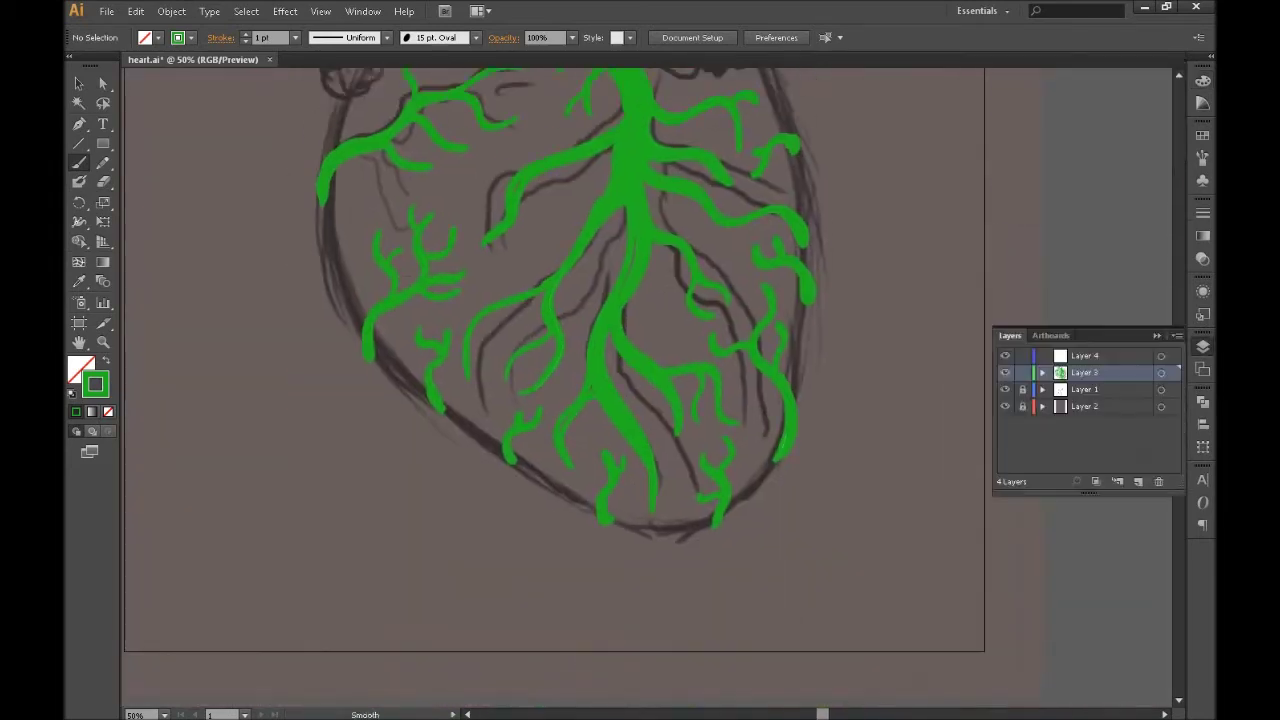
# - Make Layer 4 the active layer with a dark grey stroke colour
pyautogui.click(1085, 355)
pyautogui.doubleClick(95, 384)
pyautogui.click(200, 346)
pyautogui.click(566, 191)
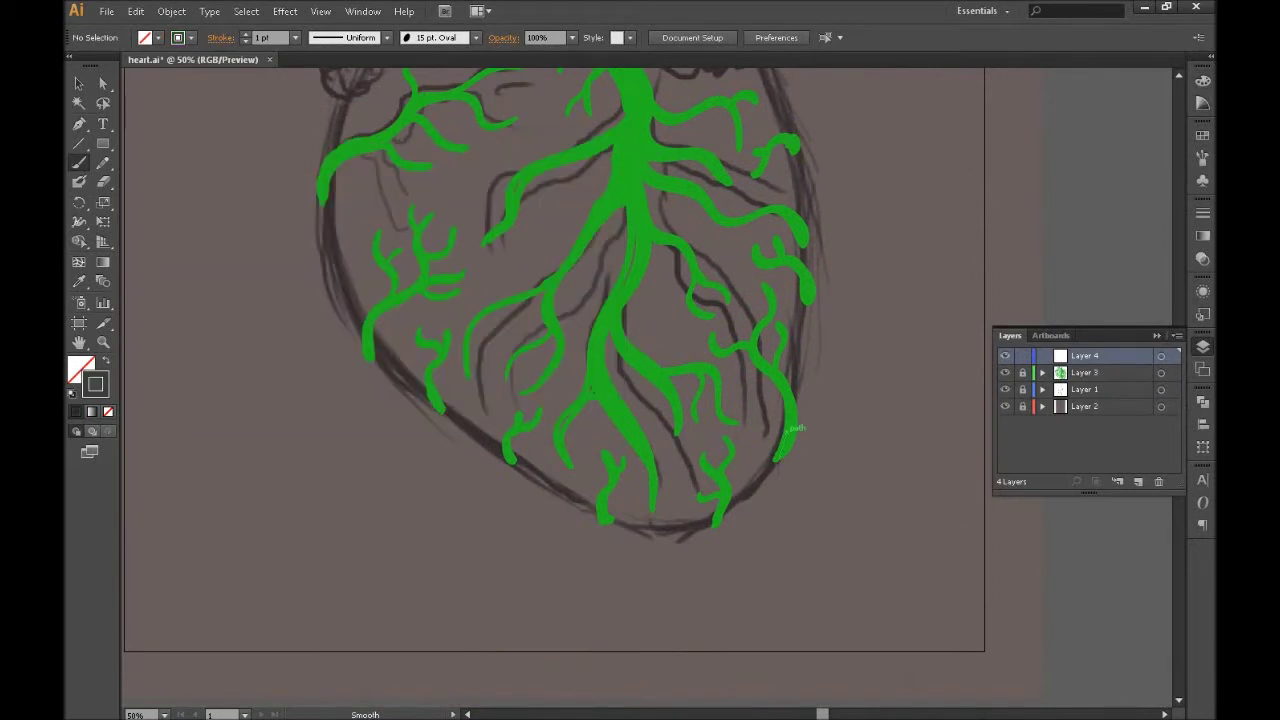
pyautogui.scroll(1, 790, 430)
pyautogui.hscroll(-3, 790, 430)
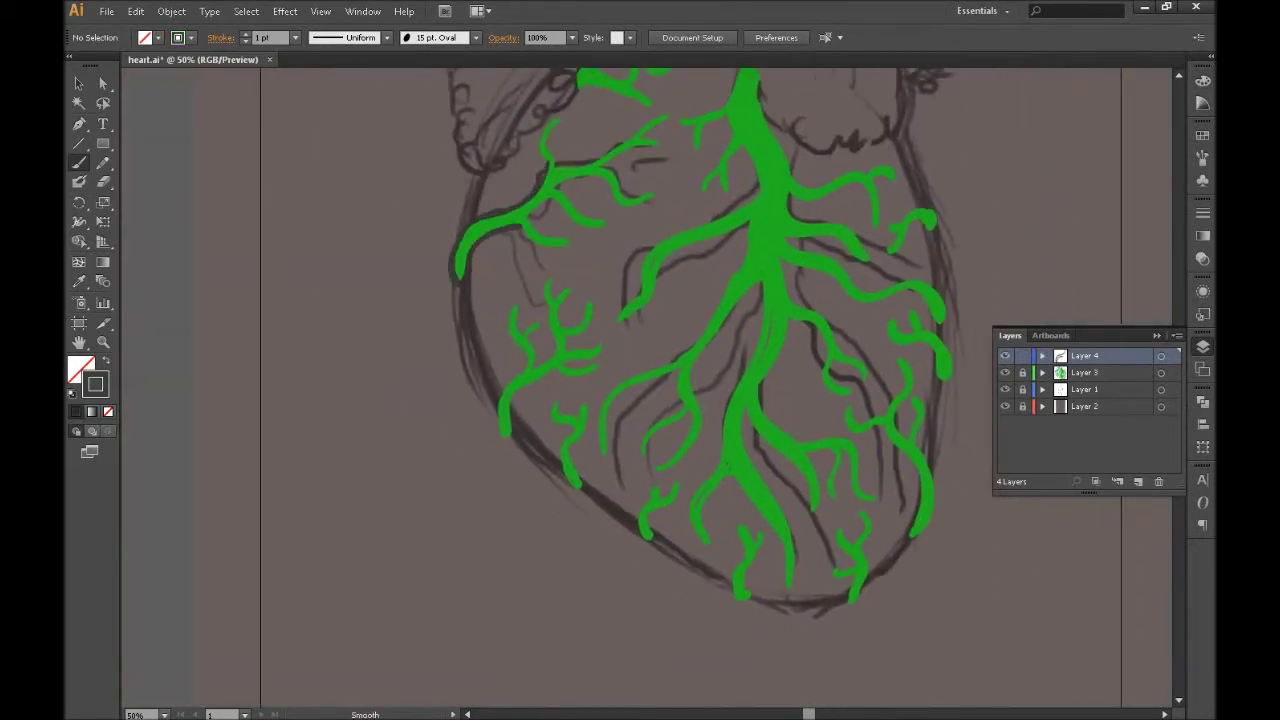
# - Fade the sketch image on Layer 1 to 20% opacity
pyautogui.click(1161, 389)
pyautogui.click(1203, 258)
pyautogui.click(1174, 222)
pyautogui.click(1150, 264)
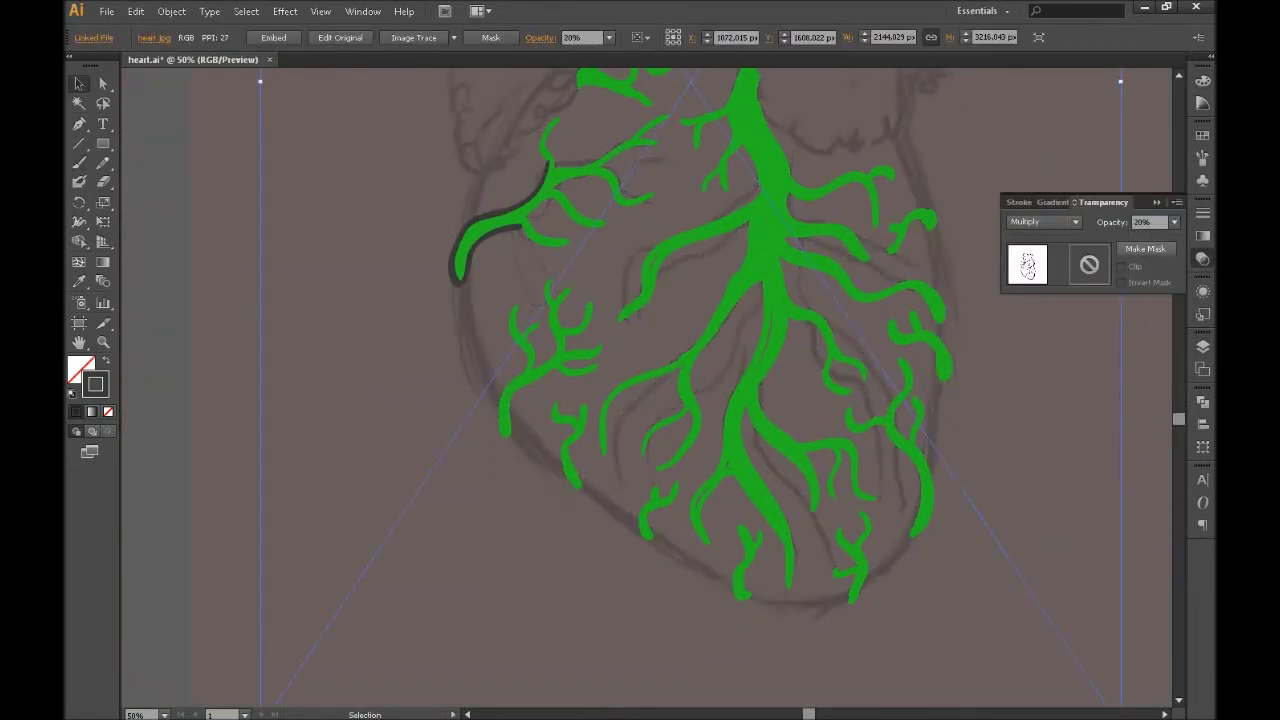
# - Back on Layer 4, paint a dark outline along the upper-left vessel
pyautogui.click(1203, 346)
pyautogui.click(1085, 355)
pyautogui.press('b')
pyautogui.moveTo(522, 232); pyautogui.dragTo(582, 243)
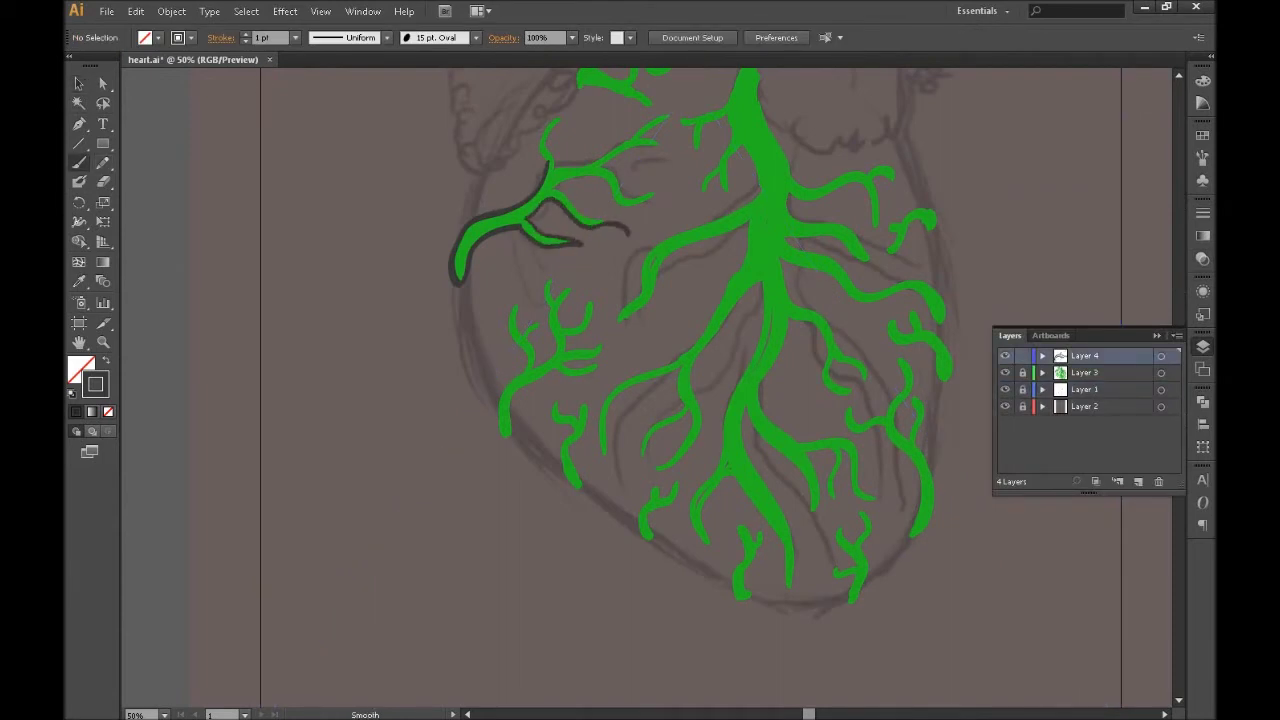
# - Outline the left vein branch and the central branch's left side in dark grey
pyautogui.moveTo(700, 380); pyautogui.dragTo(684, 422)
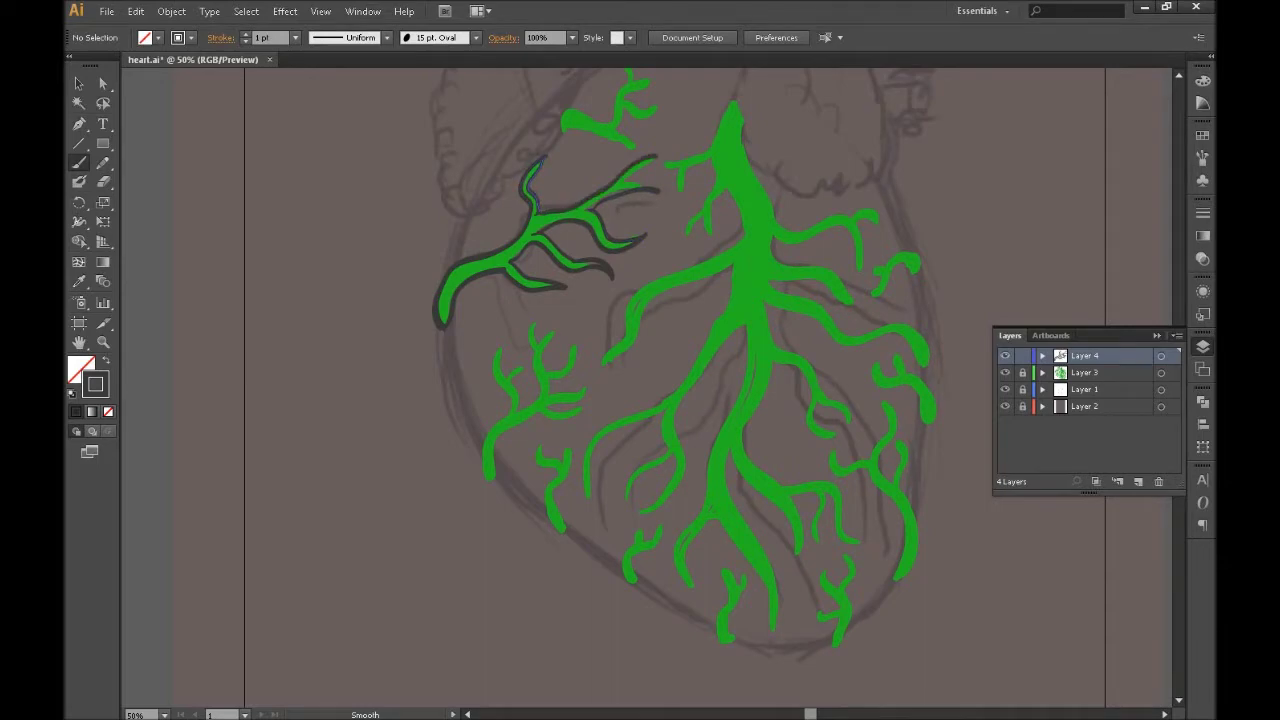
pyautogui.scroll(-5, 630, 188)
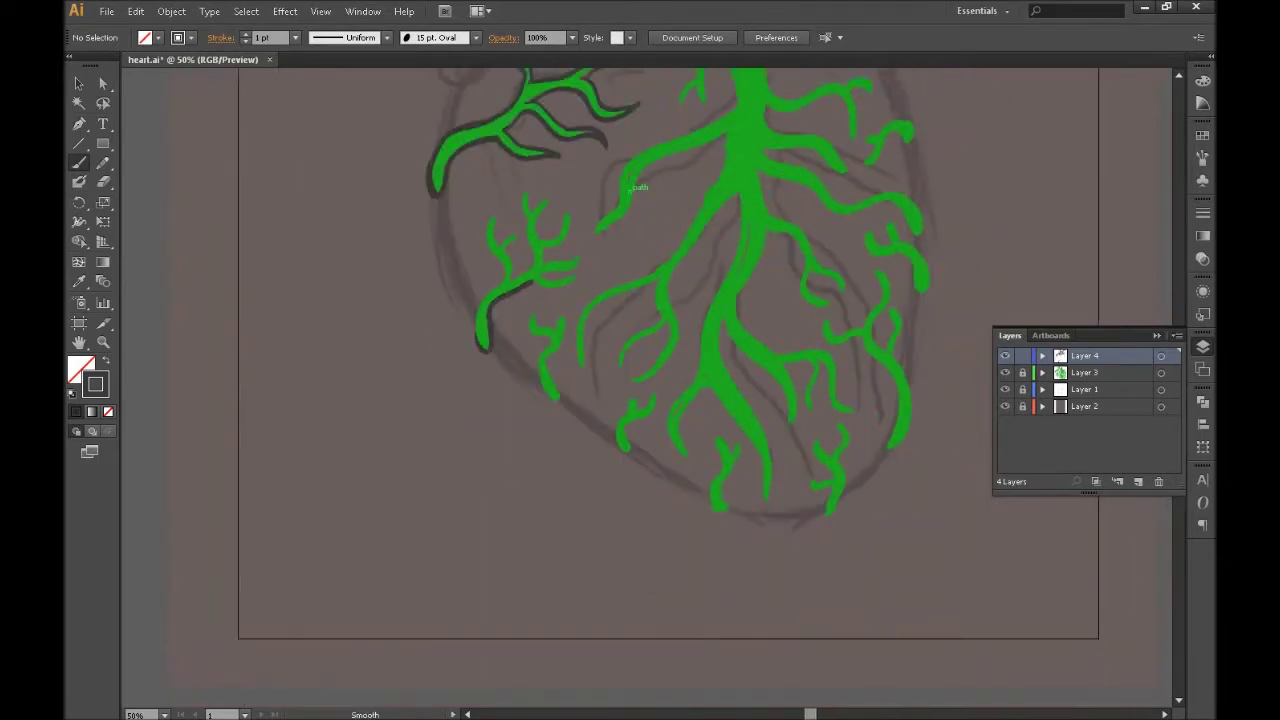
pyautogui.scroll(2, 475, 235)
pyautogui.scroll(1, 475, 235)
pyautogui.moveTo(512, 568); pyautogui.dragTo(590, 296)
pyautogui.moveTo(582, 350)
pyautogui.mouseDown()
pyautogui.moveTo(632, 150)
pyautogui.moveTo(716, 88)
pyautogui.moveTo(776, 130)
pyautogui.moveTo(660, 355)
pyautogui.mouseUp()
# - Outline both sides of the Y-shaped vein
pyautogui.scroll(-5, 625, 500)
pyautogui.hscroll(2, 625, 500)
pyautogui.moveTo(630, 505)
pyautogui.mouseDown()
pyautogui.moveTo(552, 222)
pyautogui.moveTo(600, 415)
pyautogui.mouseUp()
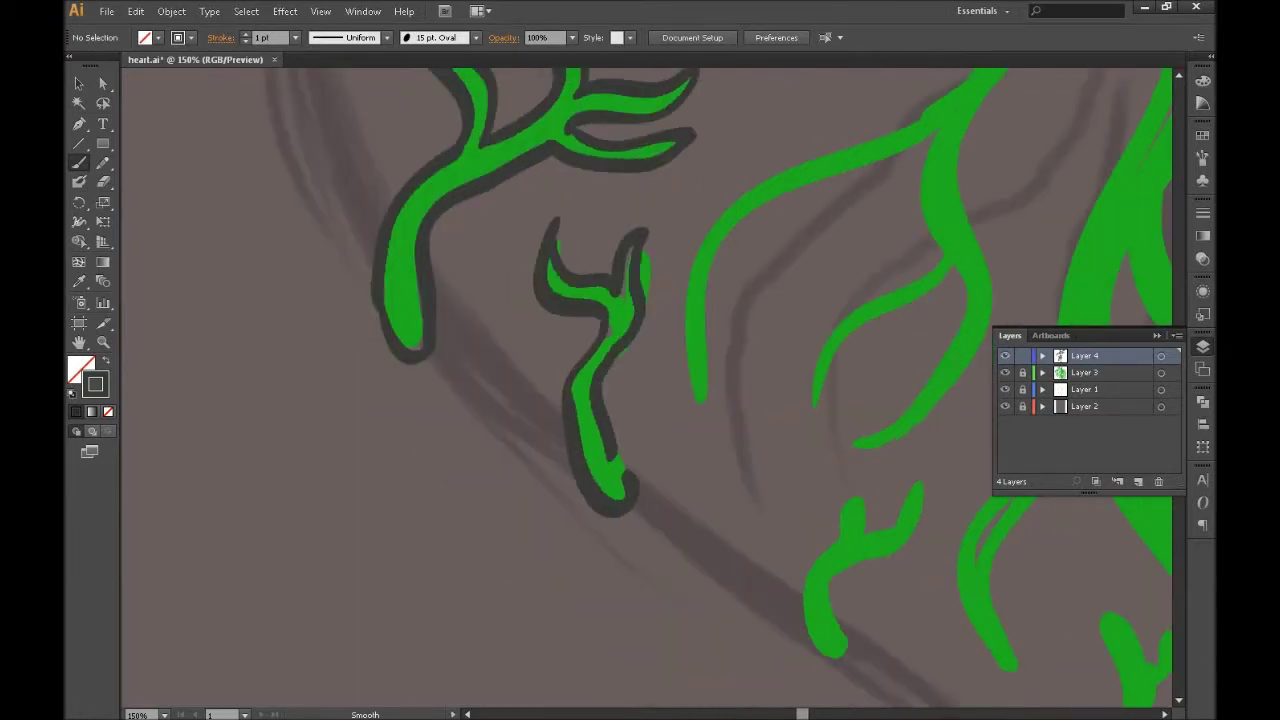
pyautogui.scroll(-1, 924, 294)
pyautogui.moveTo(800, 225); pyautogui.dragTo(740, 400)
pyautogui.scroll(1, 720, 363)
# - Outline the upper branch's top forks, right side and underside
pyautogui.moveTo(560, 300); pyautogui.dragTo(705, 533)
pyautogui.moveTo(700, 125); pyautogui.dragTo(680, 205)
pyautogui.moveTo(755, 175); pyautogui.dragTo(700, 230)
pyautogui.moveTo(770, 265)
pyautogui.mouseDown()
pyautogui.moveTo(700, 300)
pyautogui.moveTo(715, 395)
pyautogui.mouseUp()
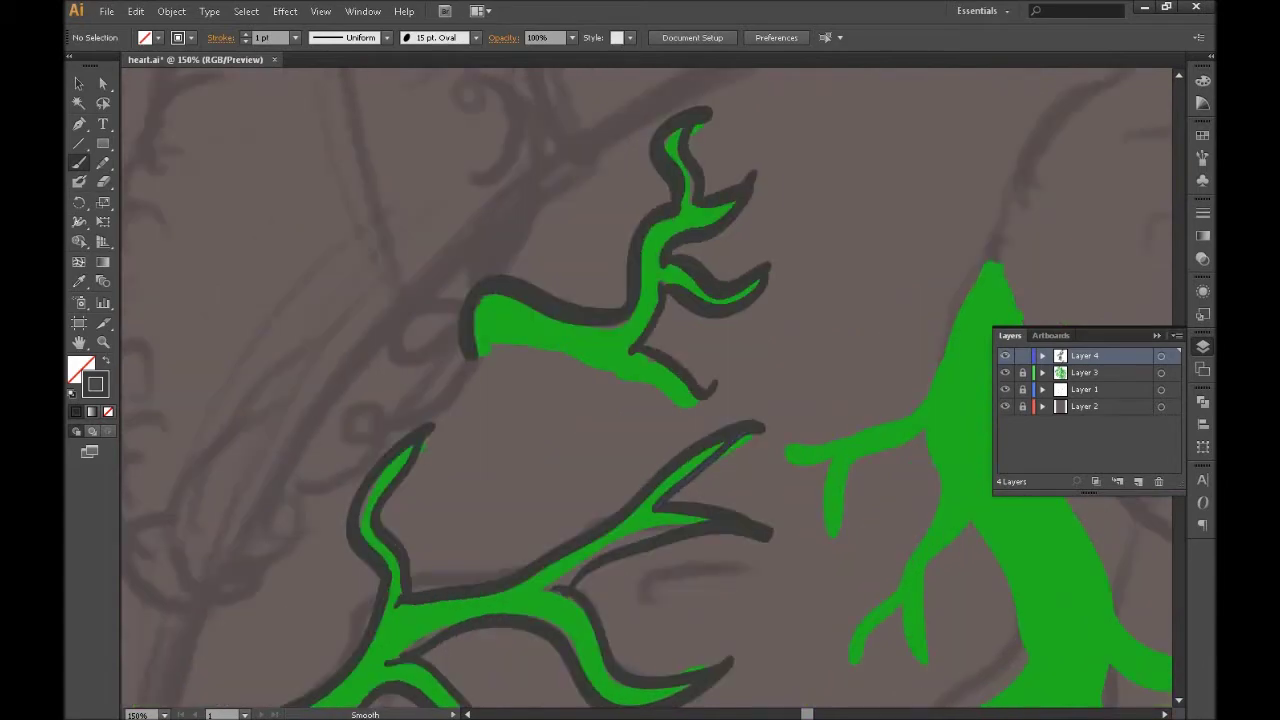
pyautogui.moveTo(480, 355); pyautogui.dragTo(700, 400)
# - Draw a dark S-shaped outline along a branch off the main trunk
pyautogui.hscroll(5, 640, 400)
pyautogui.hscroll(5, 640, 400)
pyautogui.moveTo(640, 340); pyautogui.dragTo(590, 385)
pyautogui.moveTo(650, 300); pyautogui.dragTo(760, 312)
pyautogui.moveTo(590, 295); pyautogui.dragTo(640, 320)
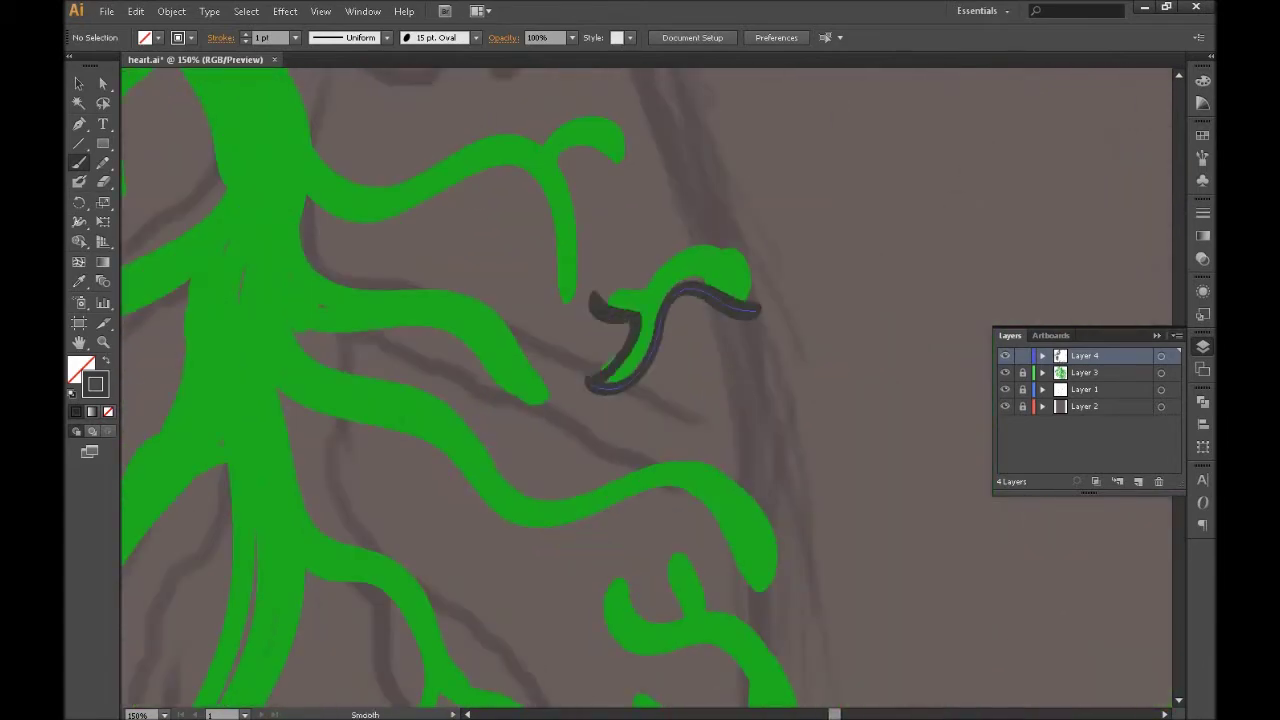
pyautogui.scroll(-5, 640, 400)
# - Outline the small green fork and its left branch
pyautogui.moveTo(495, 218); pyautogui.dragTo(695, 414)
pyautogui.moveTo(555, 180); pyautogui.dragTo(505, 280)
pyautogui.scroll(-4, 640, 400)
pyautogui.moveTo(545, 88)
pyautogui.mouseDown()
pyautogui.moveTo(512, 270)
pyautogui.moveTo(610, 330)
pyautogui.moveTo(590, 640)
pyautogui.moveTo(540, 350)
pyautogui.moveTo(395, 240)
pyautogui.mouseUp()
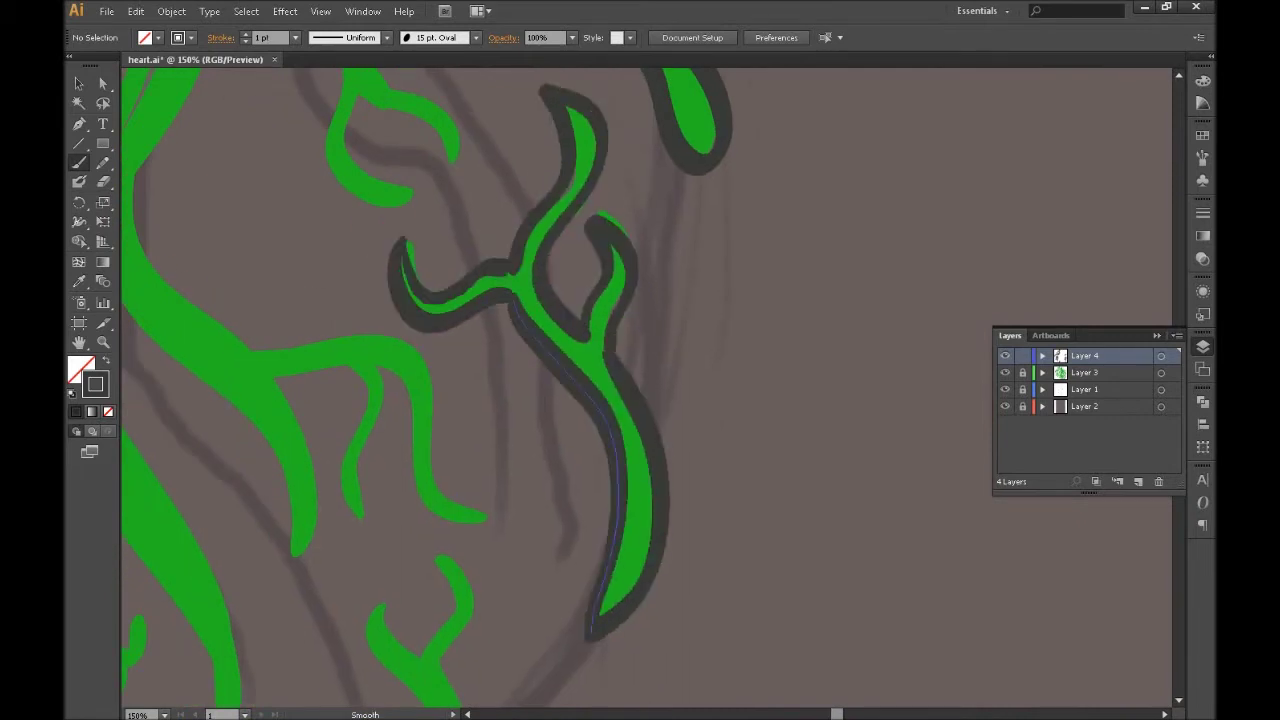
pyautogui.scroll(-5, 640, 400)
pyautogui.moveTo(570, 350); pyautogui.dragTo(520, 410)
pyautogui.moveTo(510, 350)
pyautogui.mouseDown()
pyautogui.moveTo(585, 195)
pyautogui.moveTo(560, 450)
pyautogui.moveTo(540, 210)
pyautogui.moveTo(595, 300)
pyautogui.moveTo(560, 440)
pyautogui.mouseUp()
# - Outline the middle-left branch, its sub-branches and lower fork, and the top branch
pyautogui.hscroll(-5, 640, 400)
pyautogui.scroll(3, 640, 400)
pyautogui.scroll(5, 640, 400)
pyautogui.moveTo(600, 362)
pyautogui.mouseDown()
pyautogui.moveTo(460, 405)
pyautogui.moveTo(515, 515)
pyautogui.mouseUp()
pyautogui.moveTo(525, 425)
pyautogui.mouseDown()
pyautogui.moveTo(615, 365)
pyautogui.moveTo(530, 620)
pyautogui.mouseUp()
pyautogui.moveTo(610, 630); pyautogui.dragTo(650, 450)
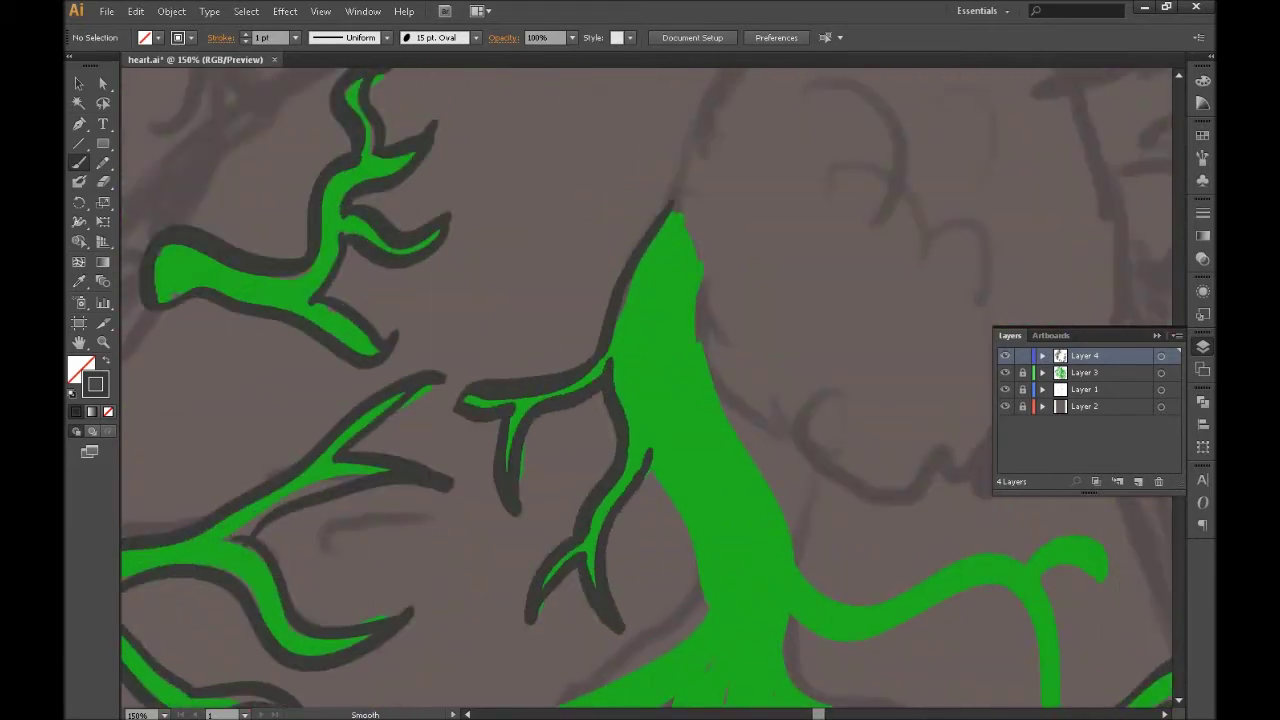
pyautogui.scroll(-5, 640, 400)
pyautogui.moveTo(700, 300); pyautogui.dragTo(560, 544)
pyautogui.moveTo(535, 72); pyautogui.dragTo(580, 275)
# - Outline the right branch's curl and the surrounding right-hand branches
pyautogui.moveTo(760, 480); pyautogui.dragTo(560, 315)
pyautogui.moveTo(455, 300); pyautogui.dragTo(775, 300)
pyautogui.moveTo(750, 255); pyautogui.dragTo(705, 430)
pyautogui.moveTo(446, 310); pyautogui.dragTo(705, 410)
pyautogui.moveTo(445, 405); pyautogui.dragTo(690, 505)
pyautogui.moveTo(440, 440); pyautogui.dragTo(690, 515)
pyautogui.moveTo(640, 500); pyautogui.dragTo(640, 363)
pyautogui.moveTo(510, 300); pyautogui.dragTo(730, 430)
# - Outline the middle branch's lower edge and the neighbouring green branch edges
pyautogui.moveTo(660, 400); pyautogui.dragTo(594, 374)
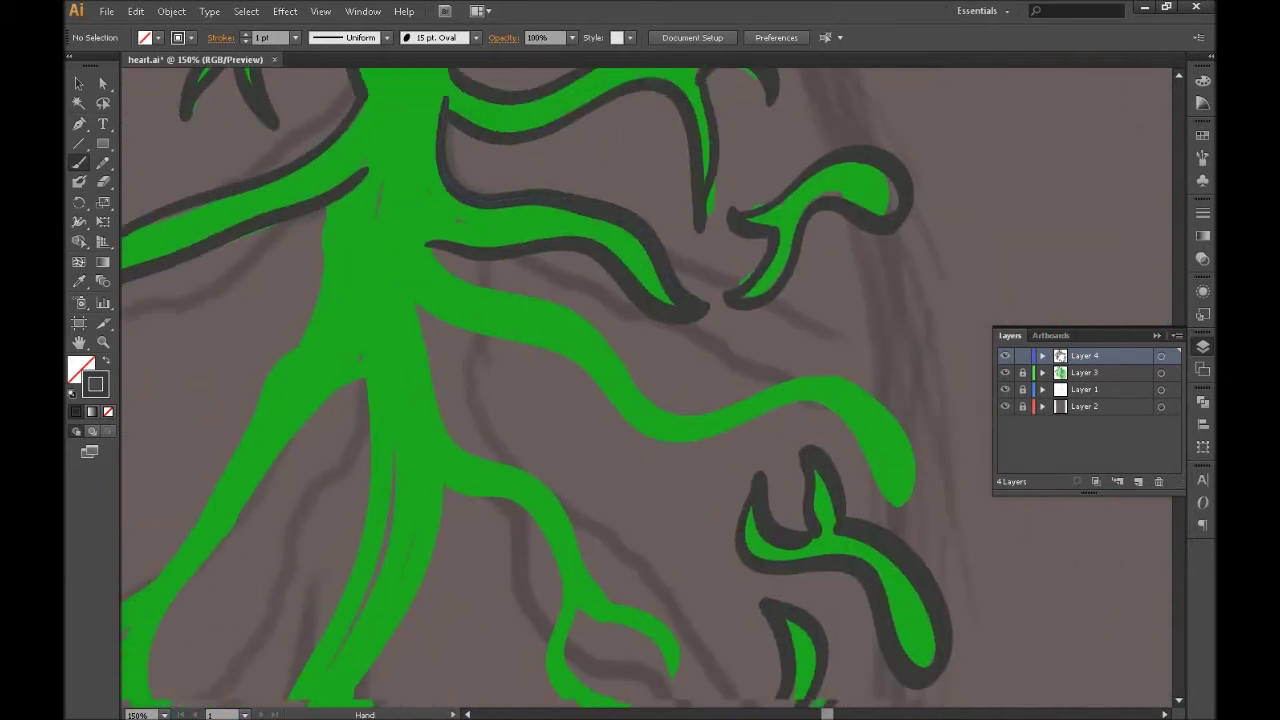
pyautogui.moveTo(700, 400); pyautogui.dragTo(600, 310)
pyautogui.moveTo(330, 165); pyautogui.dragTo(830, 380)
pyautogui.moveTo(330, 168); pyautogui.dragTo(830, 385)
pyautogui.moveTo(565, 328); pyautogui.dragTo(825, 380)
pyautogui.moveTo(400, 250); pyautogui.dragTo(505, 318)
# - Outline another group of nearby green branches
pyautogui.moveTo(540, 160); pyautogui.dragTo(665, 325)
pyautogui.moveTo(665, 320); pyautogui.dragTo(815, 535)
pyautogui.moveTo(484, 185); pyautogui.dragTo(648, 416)
pyautogui.moveTo(640, 400); pyautogui.dragTo(700, 250)
pyautogui.moveTo(568, 90); pyautogui.dragTo(495, 262)
# - Outline a lower branch, the trunk's edges and the fork around it
pyautogui.moveTo(600, 400); pyautogui.dragTo(650, 200)
pyautogui.moveTo(655, 300); pyautogui.dragTo(445, 608)
pyautogui.moveTo(680, 250)
pyautogui.mouseDown()
pyautogui.moveTo(731, 163)
pyautogui.moveTo(548, 620)
pyautogui.mouseUp()
pyautogui.moveTo(740, 165); pyautogui.dragTo(615, 620)
pyautogui.moveTo(600, 450); pyautogui.dragTo(560, 300)
pyautogui.moveTo(660, 345)
pyautogui.mouseDown()
pyautogui.moveTo(560, 600)
pyautogui.moveTo(845, 645)
pyautogui.mouseUp()
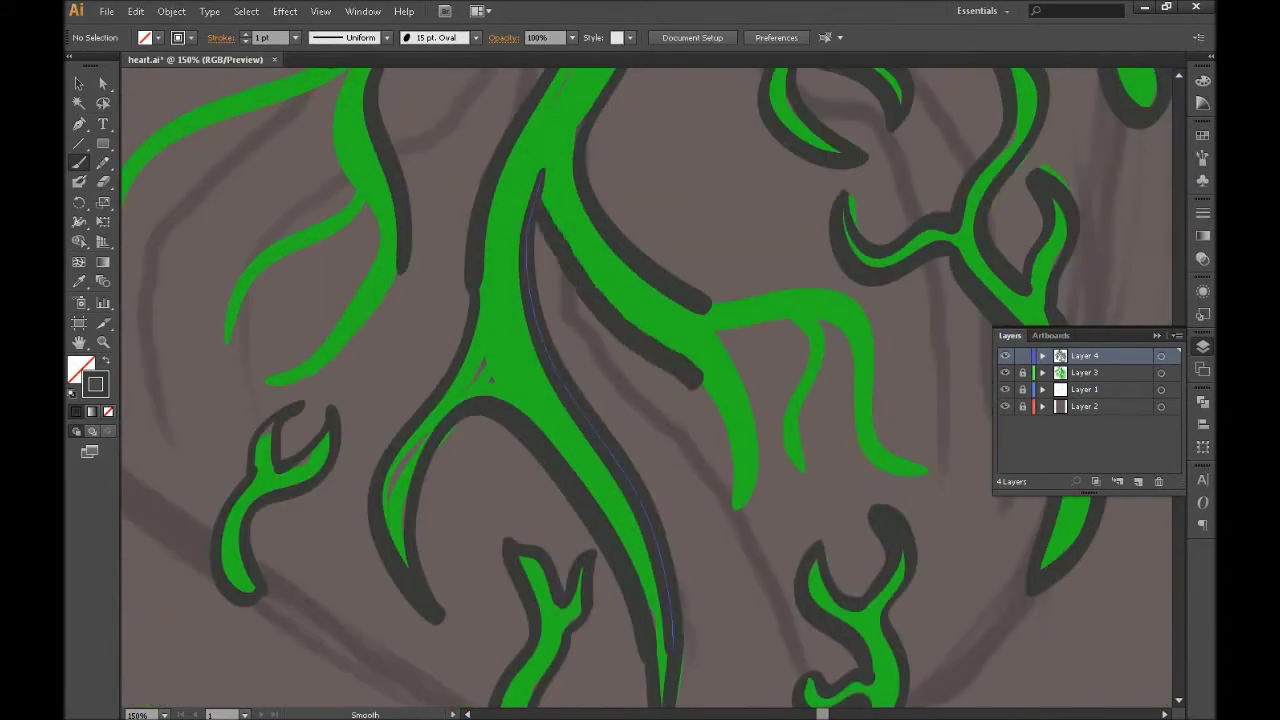
# - Outline the trunk's inner edge, the right branch and the curving left branches, then view the whole artboard
pyautogui.moveTo(537, 195); pyautogui.dragTo(742, 530)
pyautogui.moveTo(720, 330); pyautogui.dragTo(870, 470)
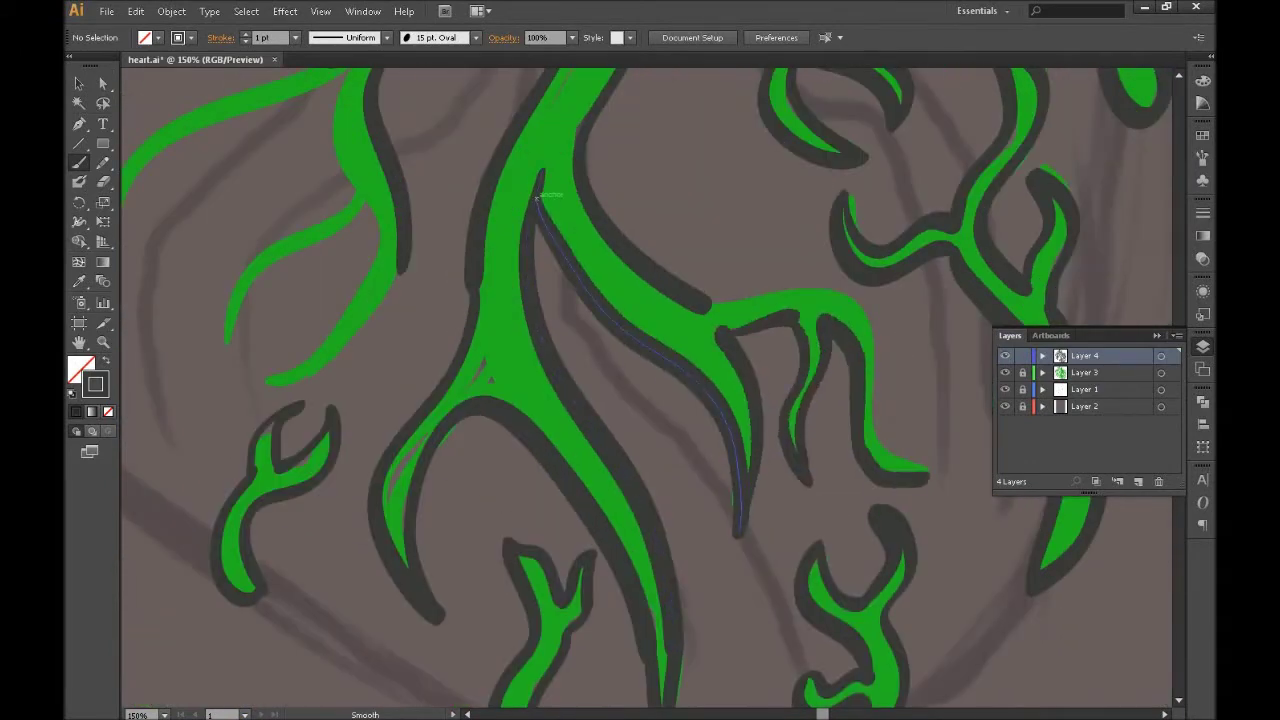
pyautogui.moveTo(860, 300); pyautogui.dragTo(928, 470)
pyautogui.moveTo(400, 300); pyautogui.dragTo(795, 415)
pyautogui.moveTo(732, 180); pyautogui.dragTo(515, 465)
pyautogui.moveTo(750, 195)
pyautogui.mouseDown()
pyautogui.moveTo(520, 340)
pyautogui.moveTo(630, 465)
pyautogui.mouseUp()
pyautogui.moveTo(775, 330); pyautogui.dragTo(670, 510)
pyautogui.moveTo(700, 400); pyautogui.dragTo(622, 492)
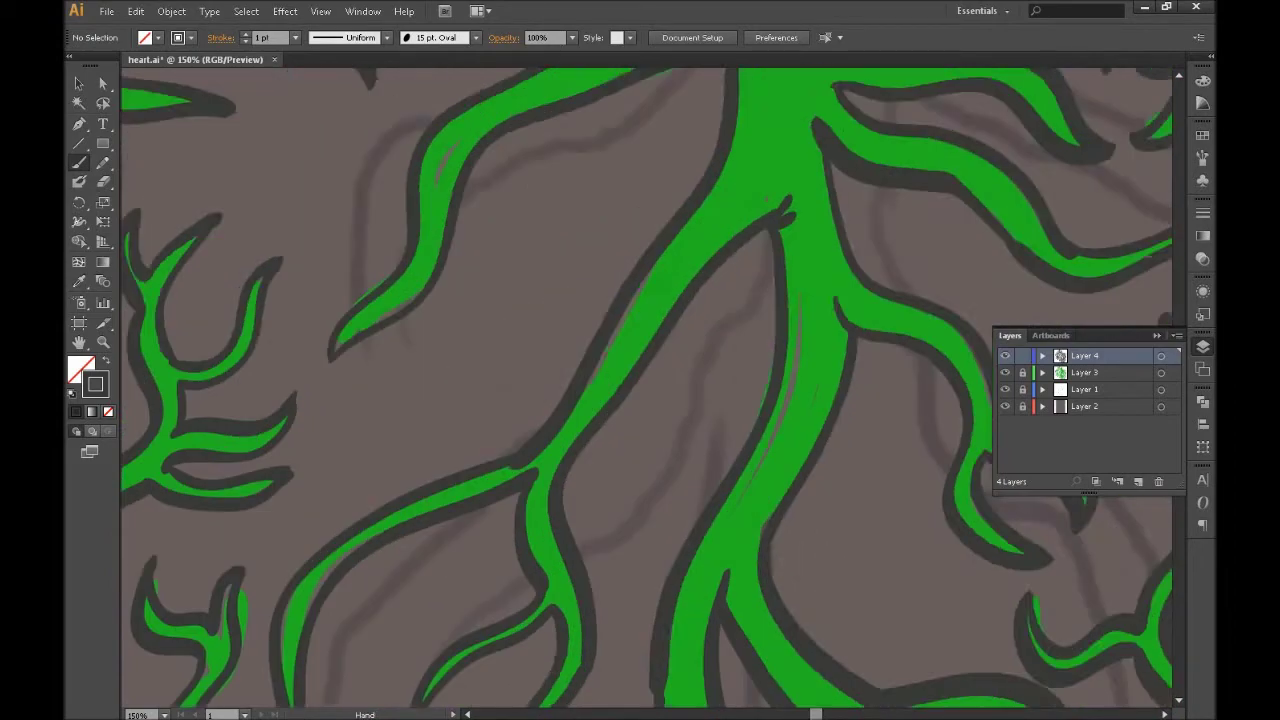
pyautogui.hotkey('ctrl', '0')
# - Hide Layer 3 and, at 100% zoom, ink a left branch and the heart's bottom curve
pyautogui.click(1005, 372)
pyautogui.hotkey('ctrl', '1')
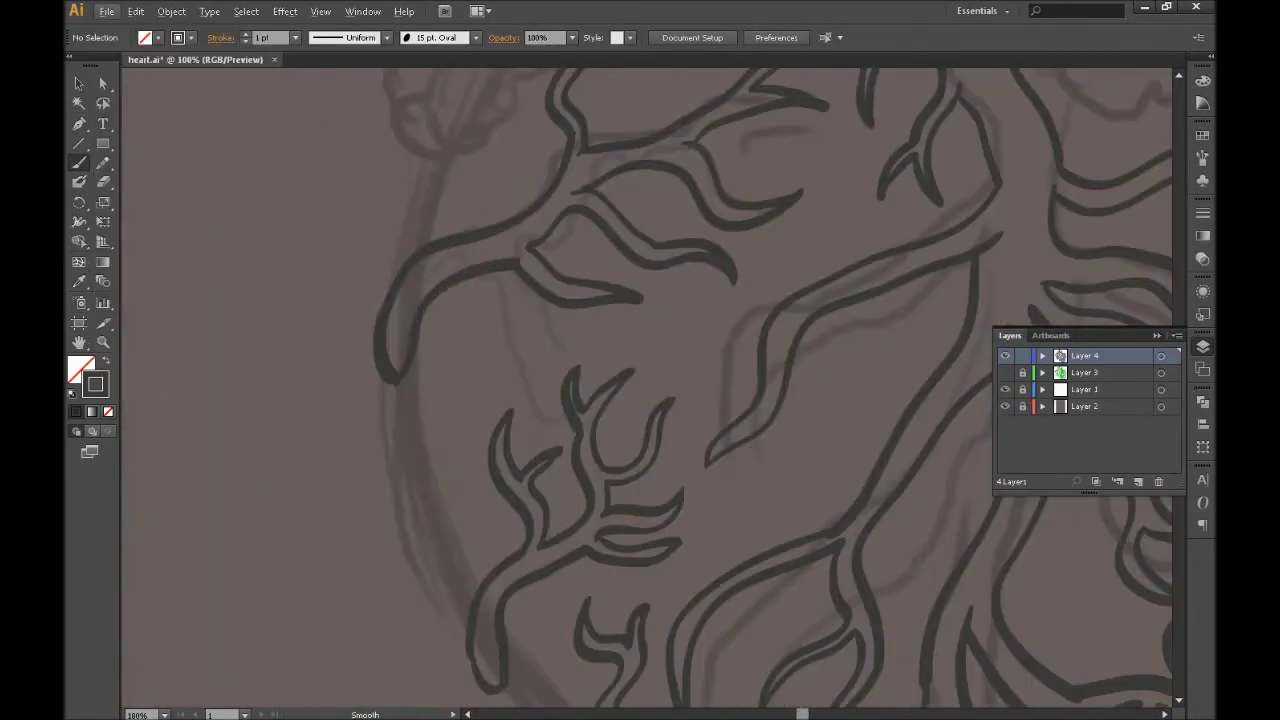
pyautogui.moveTo(640, 600); pyautogui.dragTo(640, 300)
pyautogui.moveTo(470, 315); pyautogui.dragTo(500, 400)
pyautogui.moveTo(500, 350); pyautogui.dragTo(574, 393)
pyautogui.moveTo(600, 455); pyautogui.dragTo(830, 410)
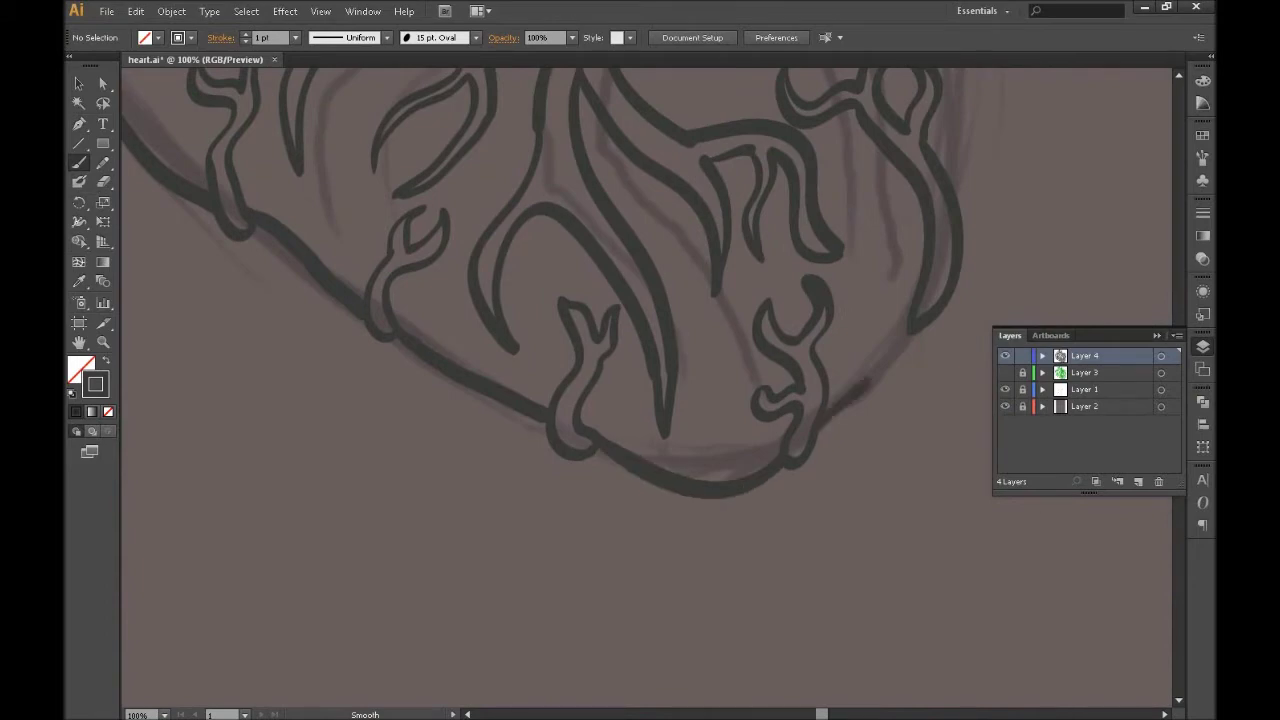
# - Review the heart at 50% zoom and begin inking the upper-left atrium outline
pyautogui.moveTo(600, 150); pyautogui.dragTo(620, 450)
pyautogui.moveTo(500, 200); pyautogui.dragTo(560, 420)
pyautogui.moveTo(700, 500); pyautogui.dragTo(500, 250)
pyautogui.moveTo(540, 400)
pyautogui.mouseDown()
pyautogui.moveTo(520, 380)
pyautogui.moveTo(670, 520)
pyautogui.mouseUp()
pyautogui.moveTo(700, 450); pyautogui.dragTo(640, 250)
pyautogui.moveTo(640, 500); pyautogui.dragTo(560, 250)
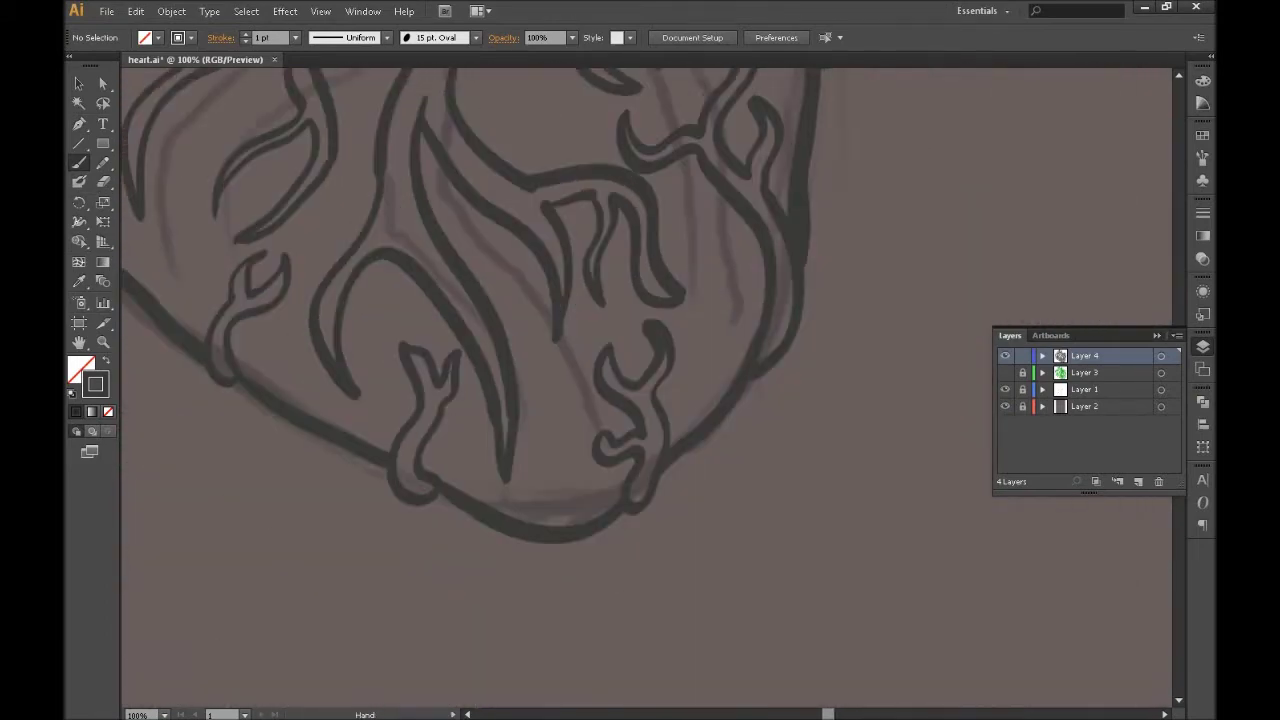
pyautogui.hotkey('ctrl', '-')
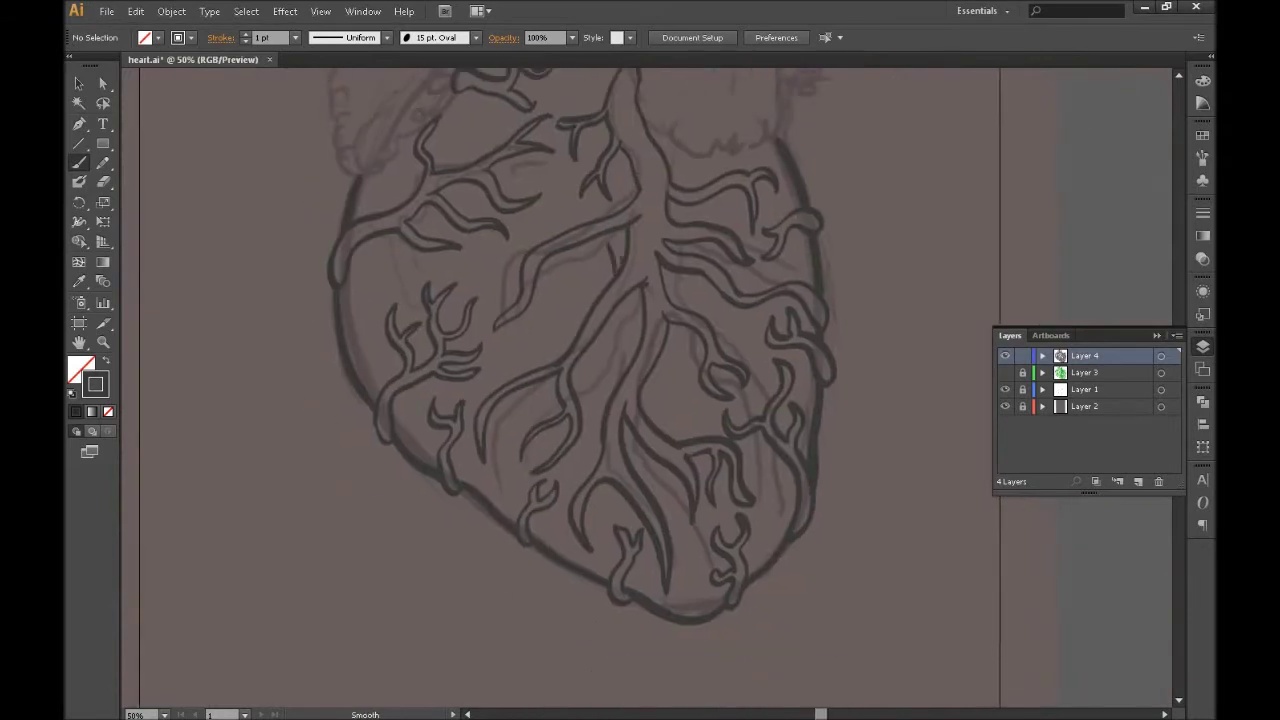
pyautogui.moveTo(650, 350)
pyautogui.mouseDown()
pyautogui.moveTo(660, 500)
pyautogui.moveTo(650, 150)
pyautogui.moveTo(640, 400)
pyautogui.moveTo(664, 348)
pyautogui.moveTo(884, 446)
pyautogui.mouseUp()
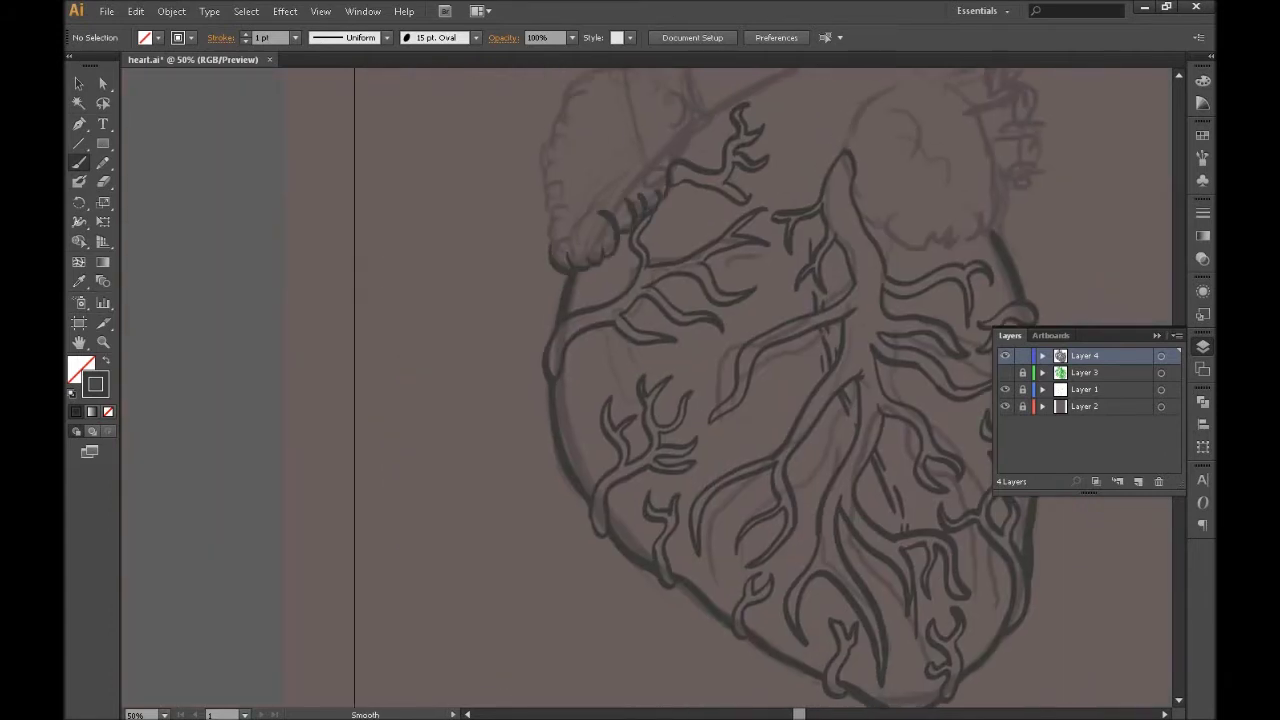
pyautogui.moveTo(547, 230); pyautogui.dragTo(575, 262)
pyautogui.moveTo(567, 208); pyautogui.dragTo(628, 123)
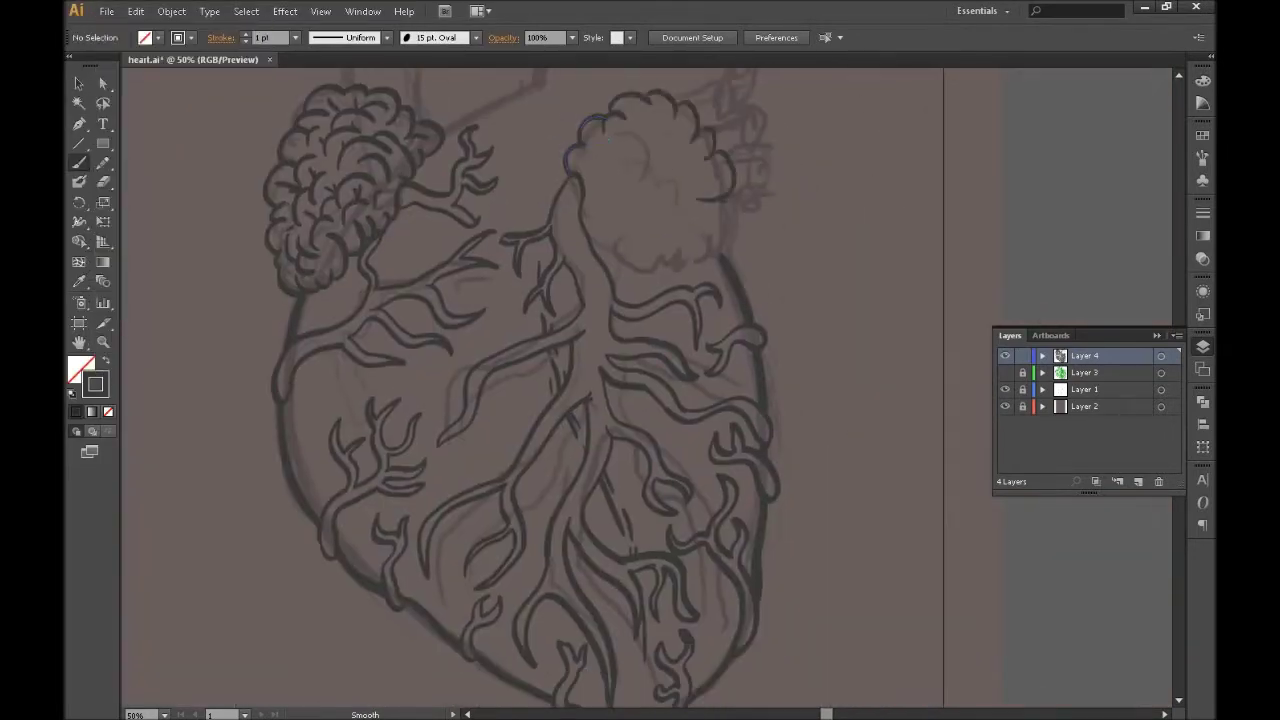
# - Ink the right lobe's edge and scalloped texture, plus a line and curl above the left lobe
pyautogui.moveTo(690, 250)
pyautogui.mouseDown()
pyautogui.moveTo(595, 186)
pyautogui.moveTo(698, 200)
pyautogui.mouseUp()
pyautogui.moveTo(634, 154); pyautogui.dragTo(684, 206)
pyautogui.moveTo(612, 170); pyautogui.dragTo(664, 246)
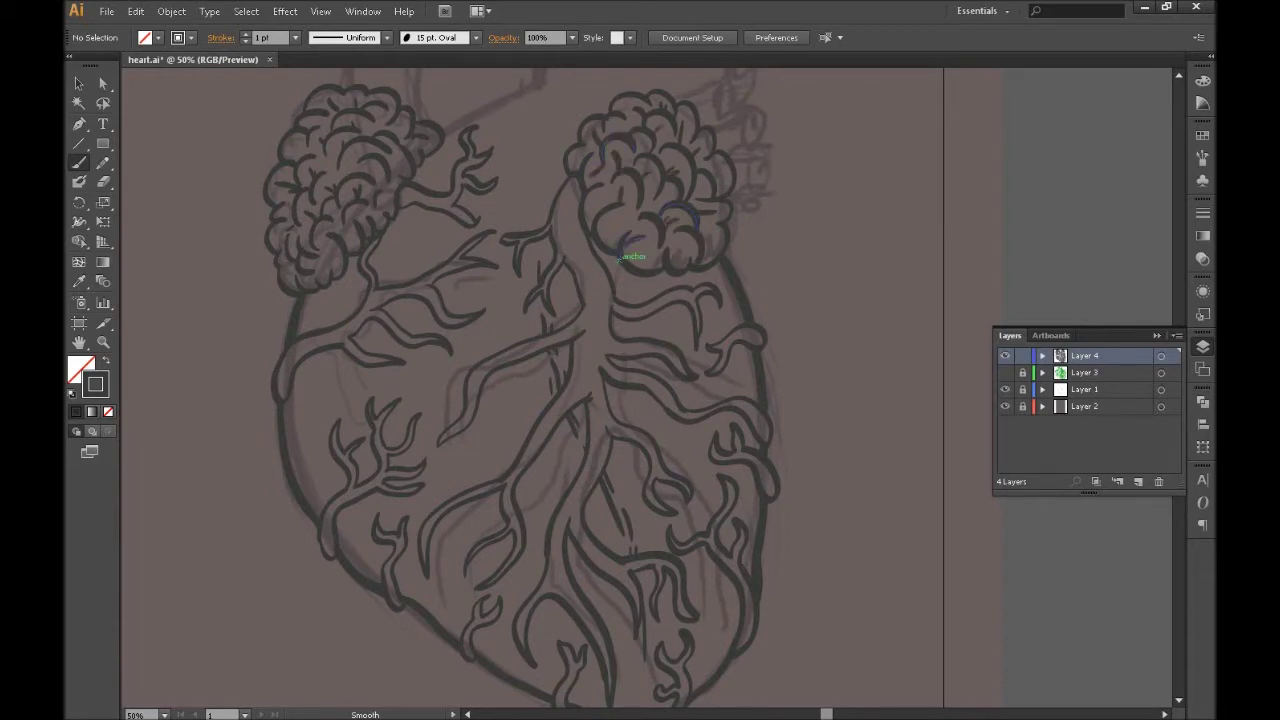
pyautogui.moveTo(620, 256); pyautogui.dragTo(700, 400)
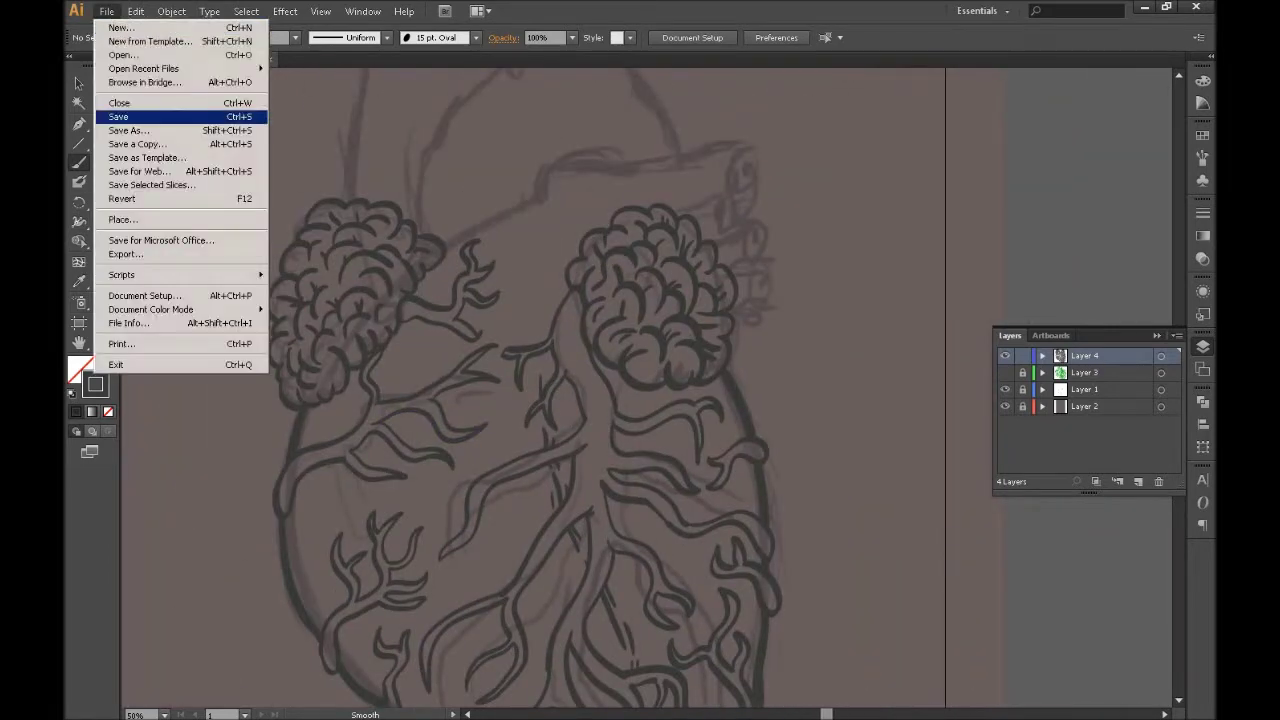
pyautogui.moveTo(445, 243)
pyautogui.mouseDown()
pyautogui.moveTo(600, 195)
pyautogui.moveTo(620, 140)
pyautogui.mouseUp()
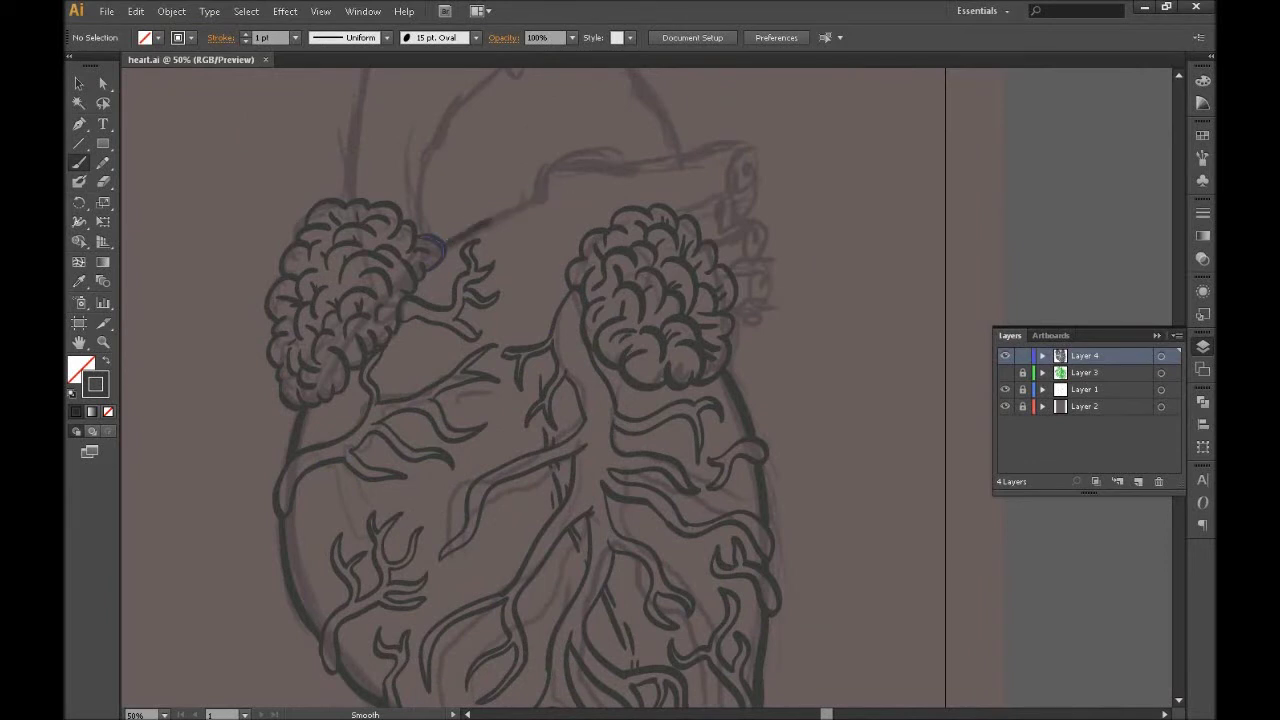
# - Ink the first dark grey vessel curves above the heart, undoing one stray stroke
pyautogui.moveTo(428, 250); pyautogui.dragTo(548, 470)
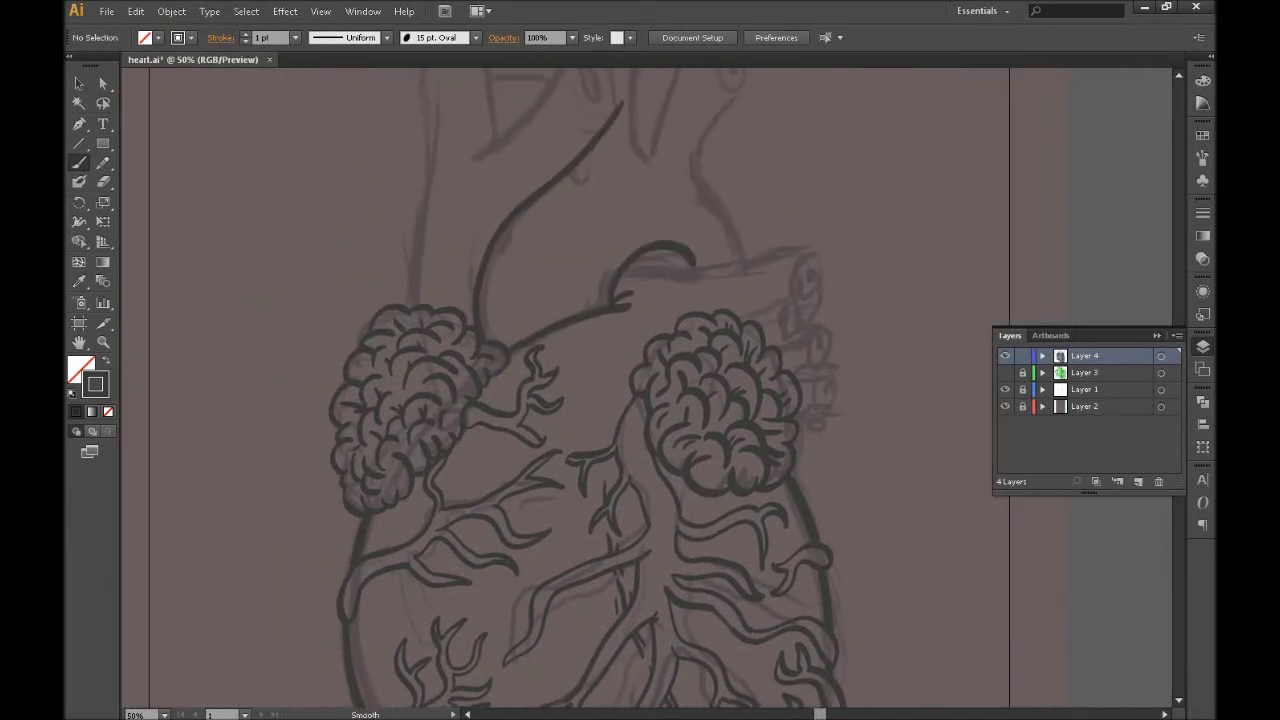
pyautogui.moveTo(668, 410); pyautogui.dragTo(750, 362)
pyautogui.moveTo(540, 450); pyautogui.dragTo(690, 186)
pyautogui.moveTo(522, 276); pyautogui.dragTo(640, 140)
pyautogui.hotkey('ctrl', 'z')
pyautogui.moveTo(612, 186); pyautogui.dragTo(629, 154)
# - Outline the left vessel and ink curves around the central vessel
pyautogui.moveTo(500, 290); pyautogui.dragTo(612, 185)
pyautogui.moveTo(498, 262); pyautogui.dragTo(540, 244)
pyautogui.moveTo(470, 170)
pyautogui.mouseDown()
pyautogui.moveTo(474, 310)
pyautogui.moveTo(455, 415)
pyautogui.mouseUp()
pyautogui.moveTo(525, 143); pyautogui.dragTo(550, 240)
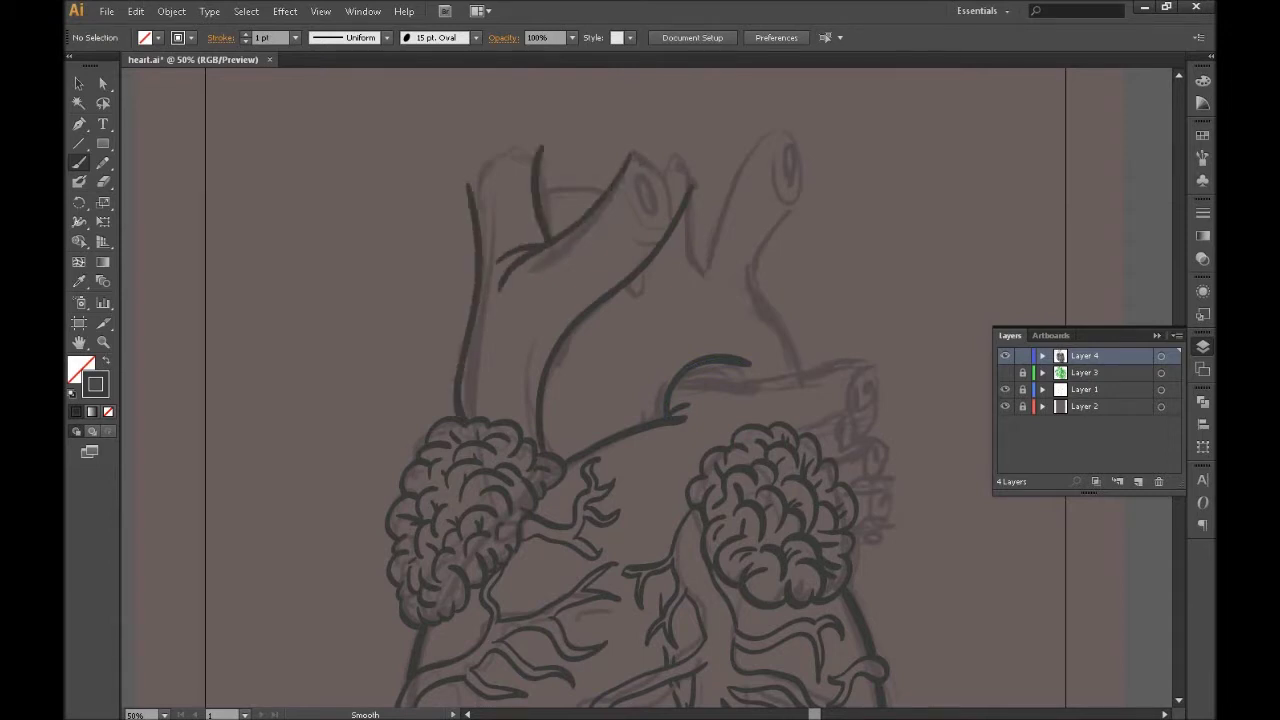
pyautogui.keyDown('ctrl'); pyautogui.click(470, 183); pyautogui.keyUp('ctrl')
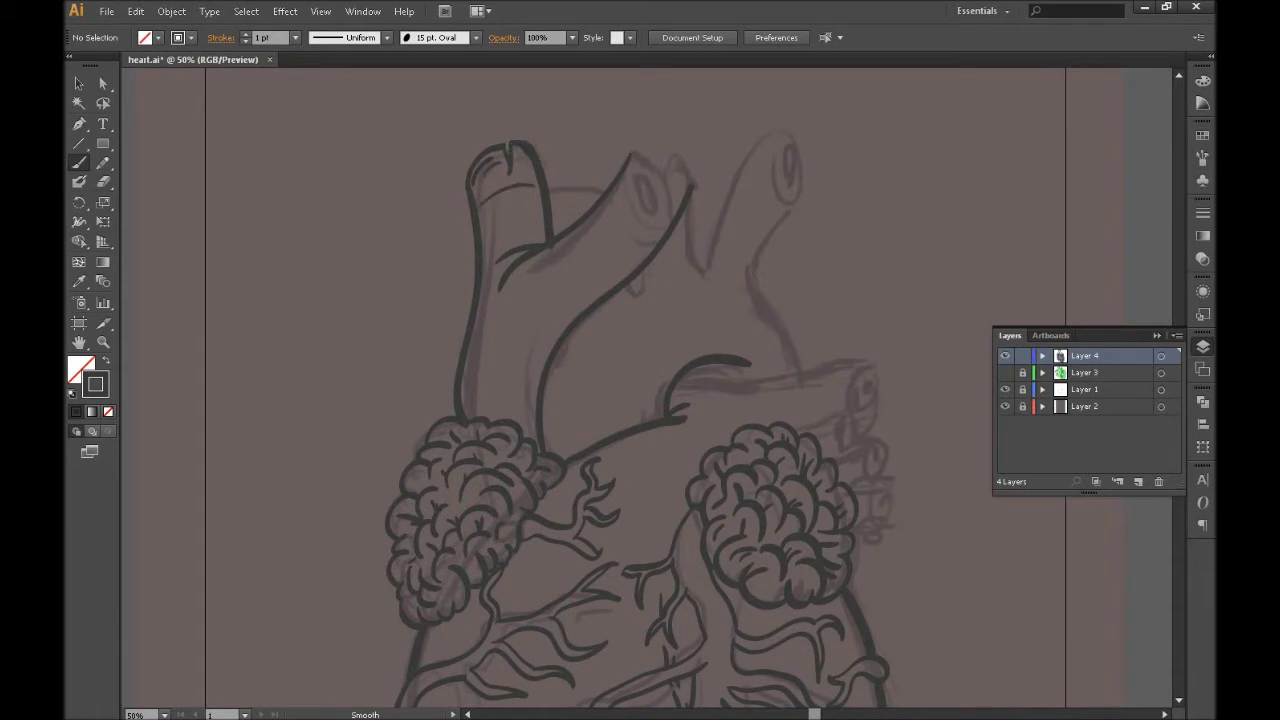
pyautogui.moveTo(490, 222); pyautogui.dragTo(465, 253)
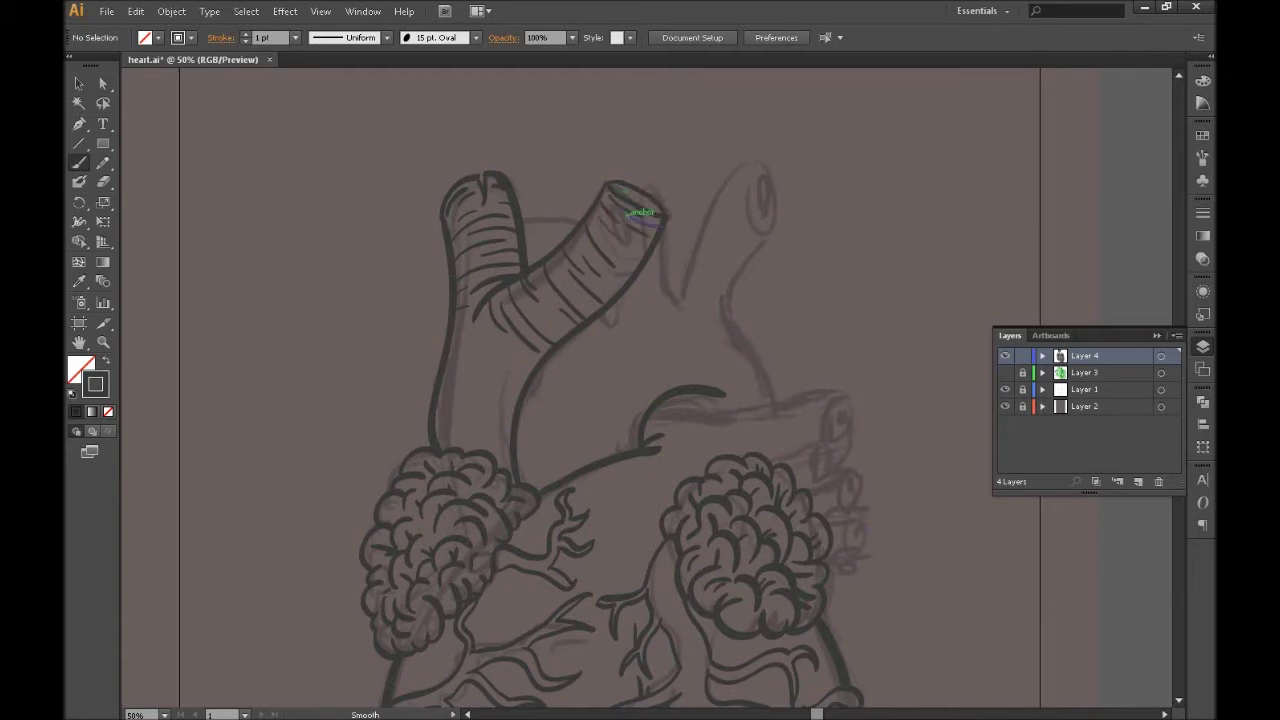
# - Add short hatches to the left vessel and a curve beside the central vessel, removing stray strokes
pyautogui.moveTo(472, 380); pyautogui.dragTo(516, 392)
pyautogui.moveTo(466, 394)
pyautogui.mouseDown()
pyautogui.moveTo(512, 406)
pyautogui.moveTo(487, 420)
pyautogui.mouseUp()
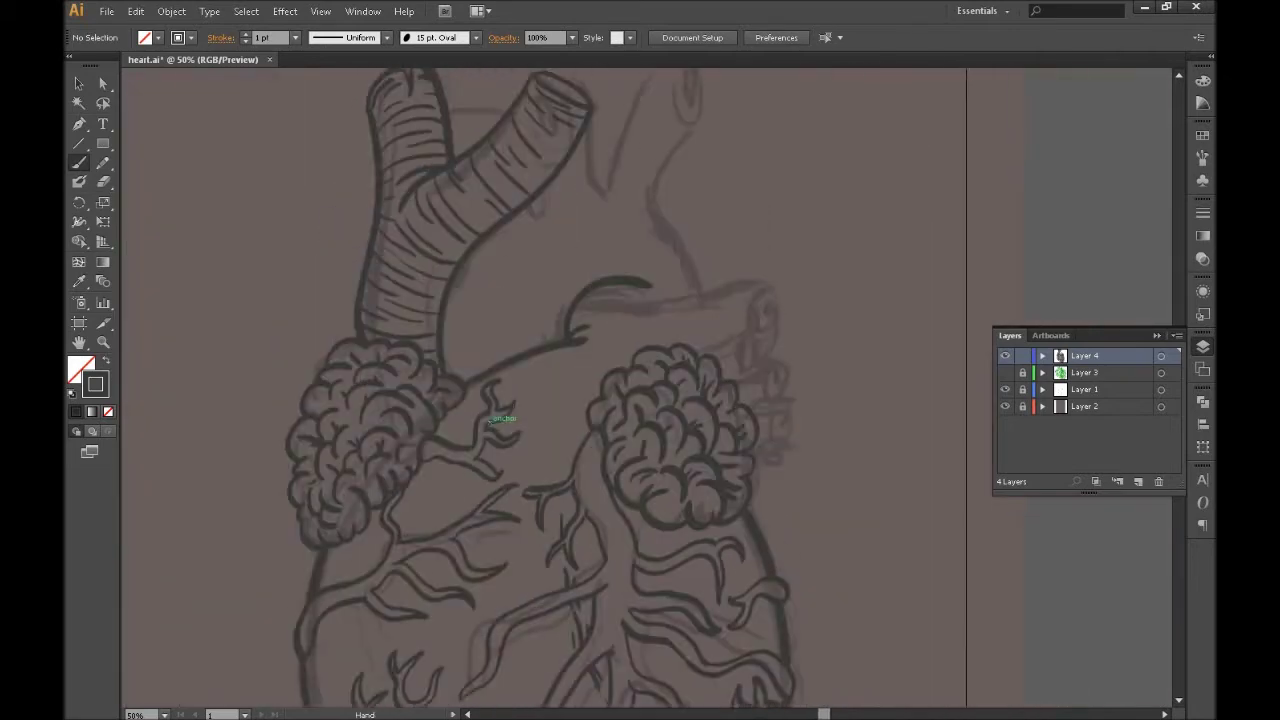
pyautogui.moveTo(632, 212)
pyautogui.mouseDown()
pyautogui.moveTo(672, 288)
pyautogui.moveTo(728, 118)
pyautogui.mouseUp()
pyautogui.moveTo(765, 165)
pyautogui.mouseDown()
pyautogui.moveTo(705, 280)
pyautogui.moveTo(755, 365)
pyautogui.mouseUp()
pyautogui.moveTo(558, 242); pyautogui.dragTo(708, 262)
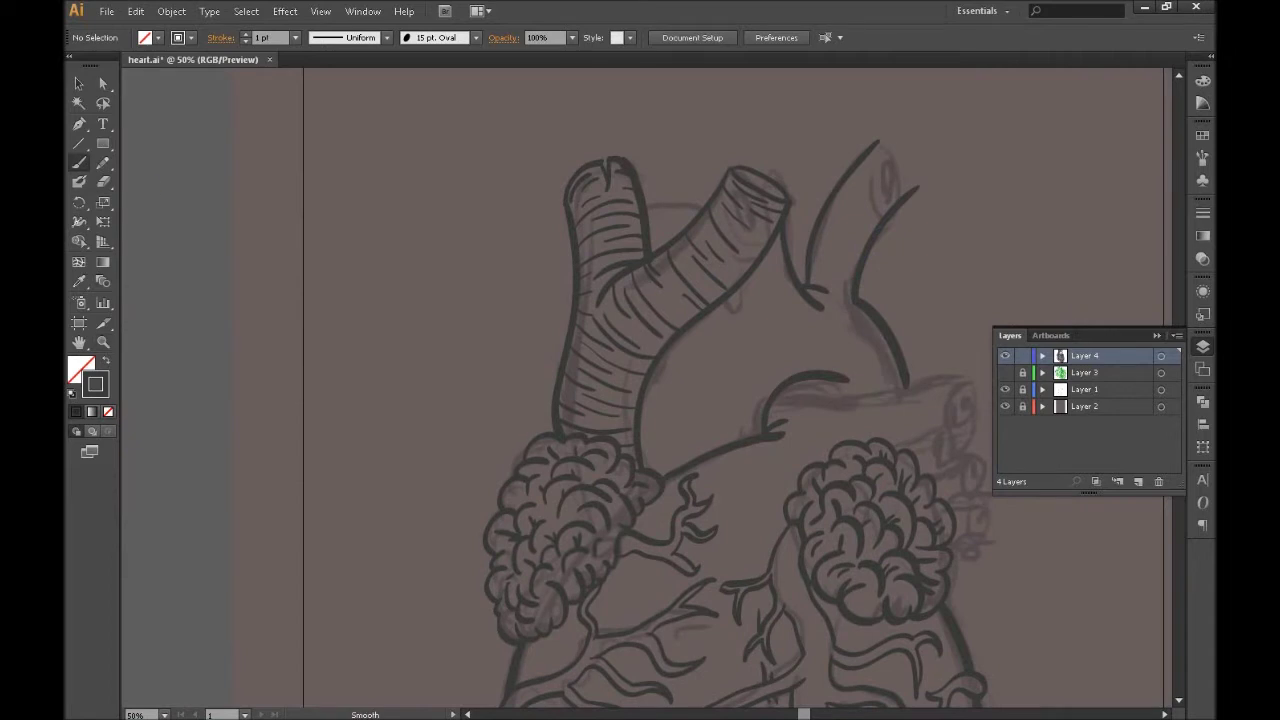
pyautogui.hotkey('ctrl', 'z')
pyautogui.hotkey('ctrl', 'z')
# - Ink the right vessel's outline and upper edge, cap the central vessel, and draw an oval opening
pyautogui.moveTo(883, 150)
pyautogui.mouseDown()
pyautogui.moveTo(823, 308)
pyautogui.moveTo(904, 388)
pyautogui.mouseUp()
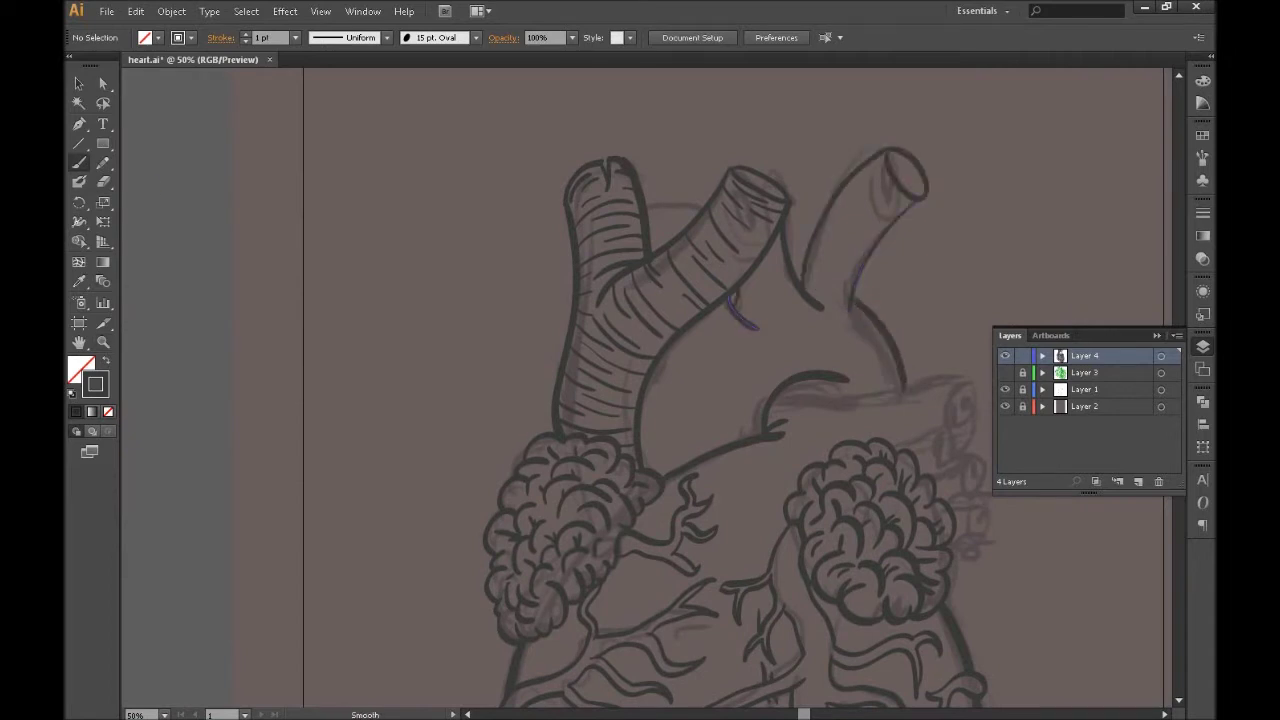
pyautogui.moveTo(735, 150); pyautogui.dragTo(786, 168)
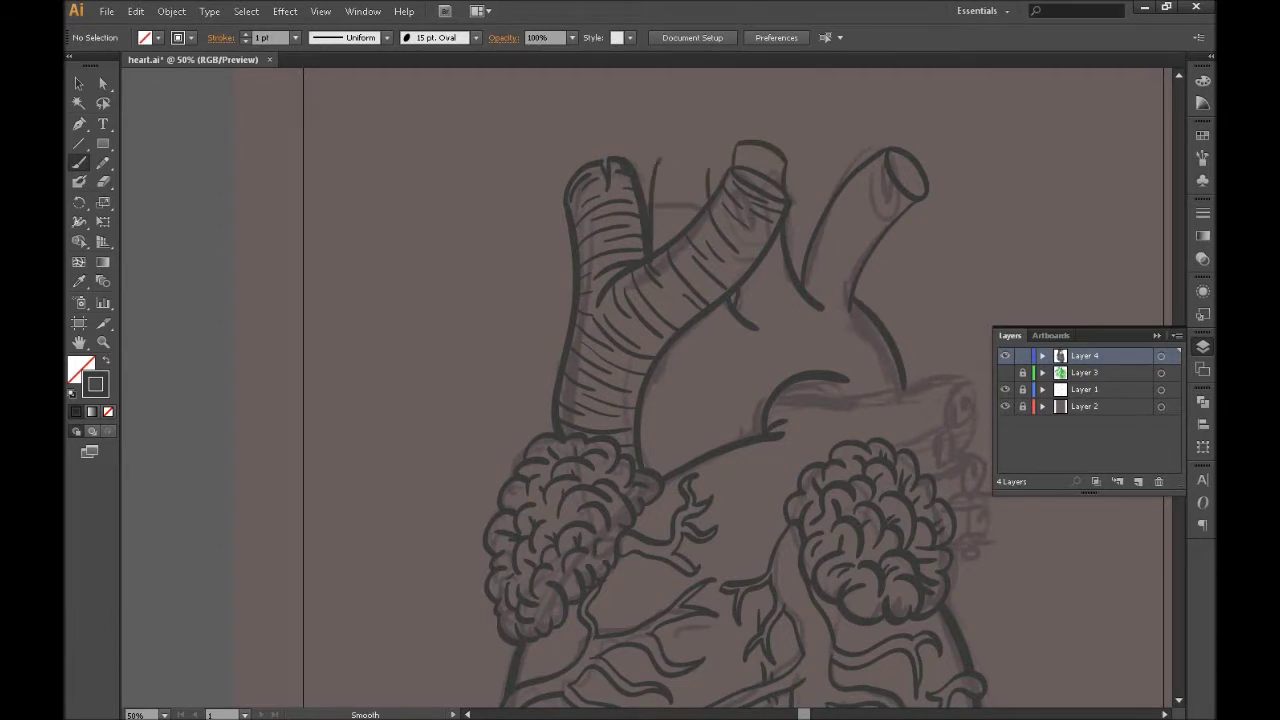
pyautogui.moveTo(700, 450); pyautogui.dragTo(575, 265)
pyautogui.moveTo(652, 214); pyautogui.dragTo(852, 188)
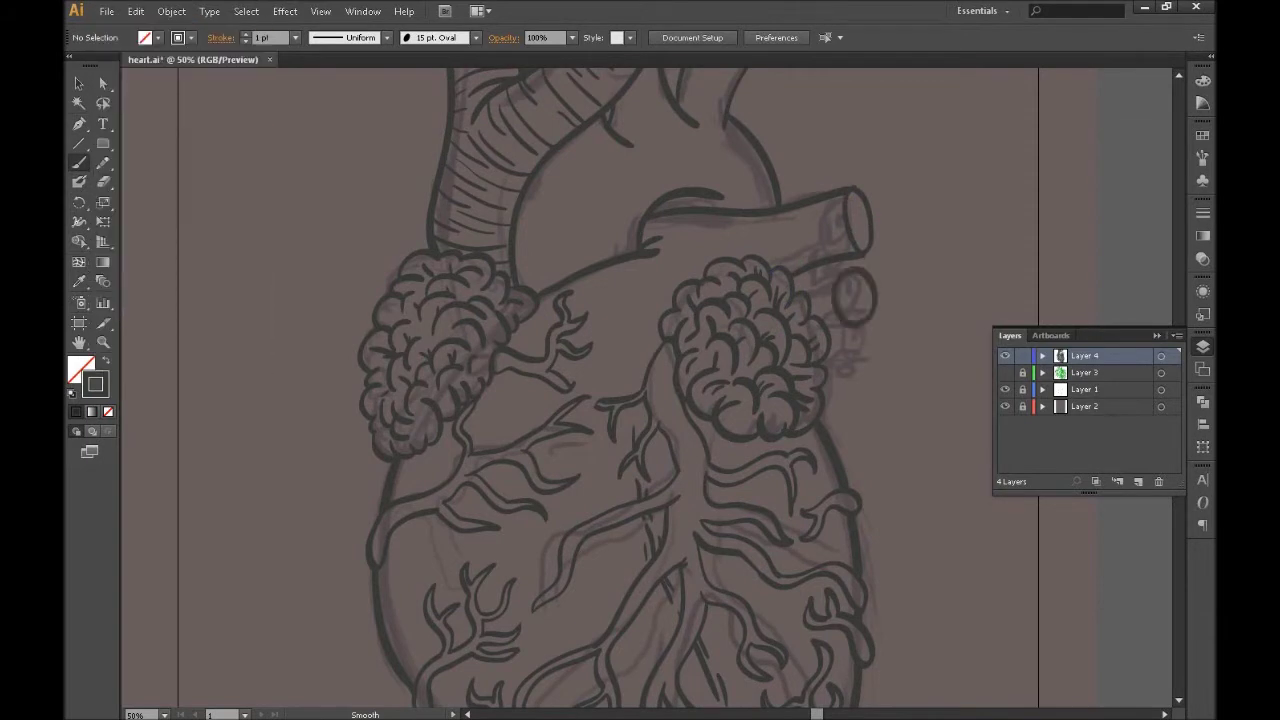
pyautogui.moveTo(862, 370); pyautogui.dragTo(866, 366)
# - Ink the arching vessel's top edge and curves, and add vertical hatching along it
pyautogui.press('a')
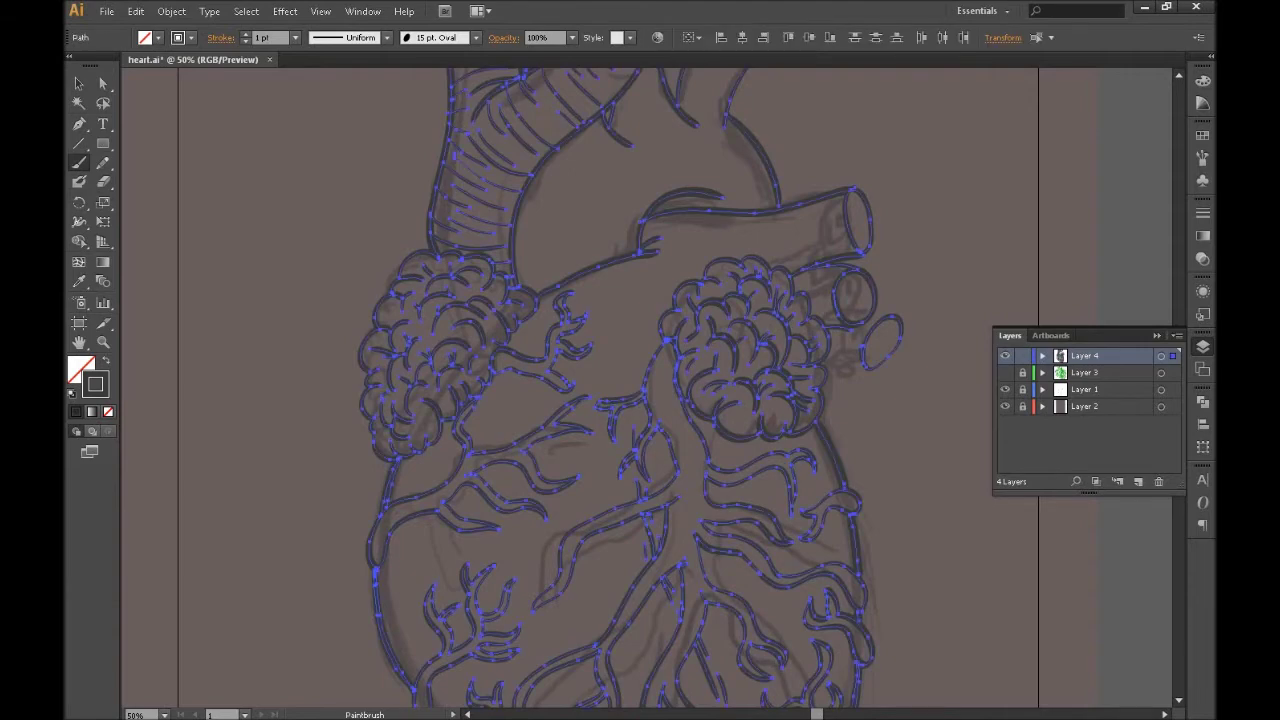
pyautogui.press('b')
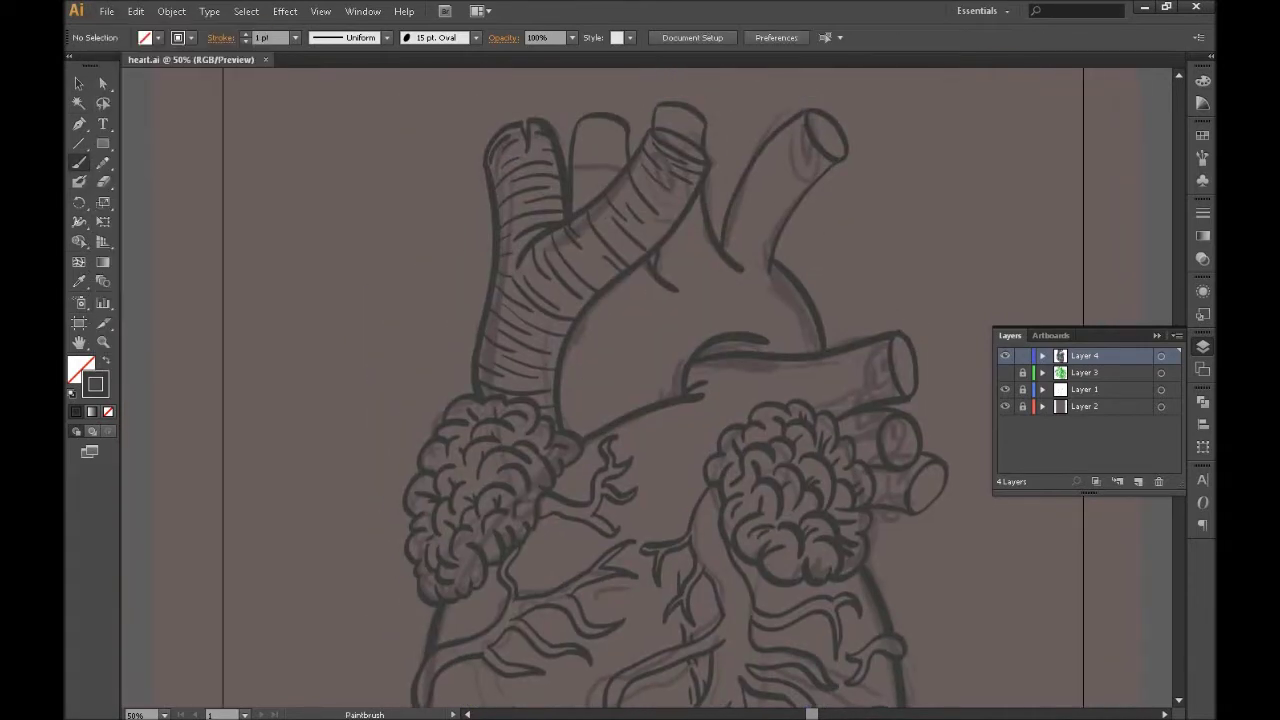
pyautogui.moveTo(565, 372); pyautogui.dragTo(640, 398)
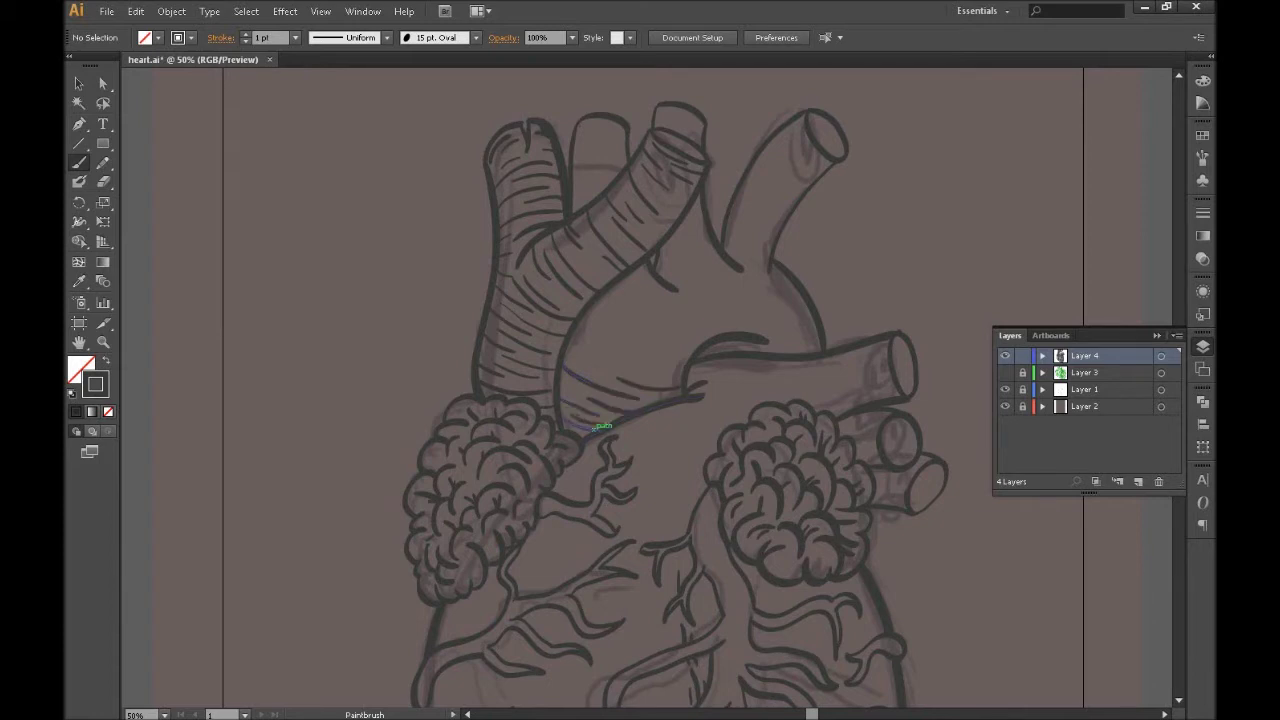
pyautogui.moveTo(688, 363); pyautogui.dragTo(895, 340)
pyautogui.moveTo(582, 322); pyautogui.dragTo(640, 350)
pyautogui.moveTo(656, 300); pyautogui.dragTo(694, 346)
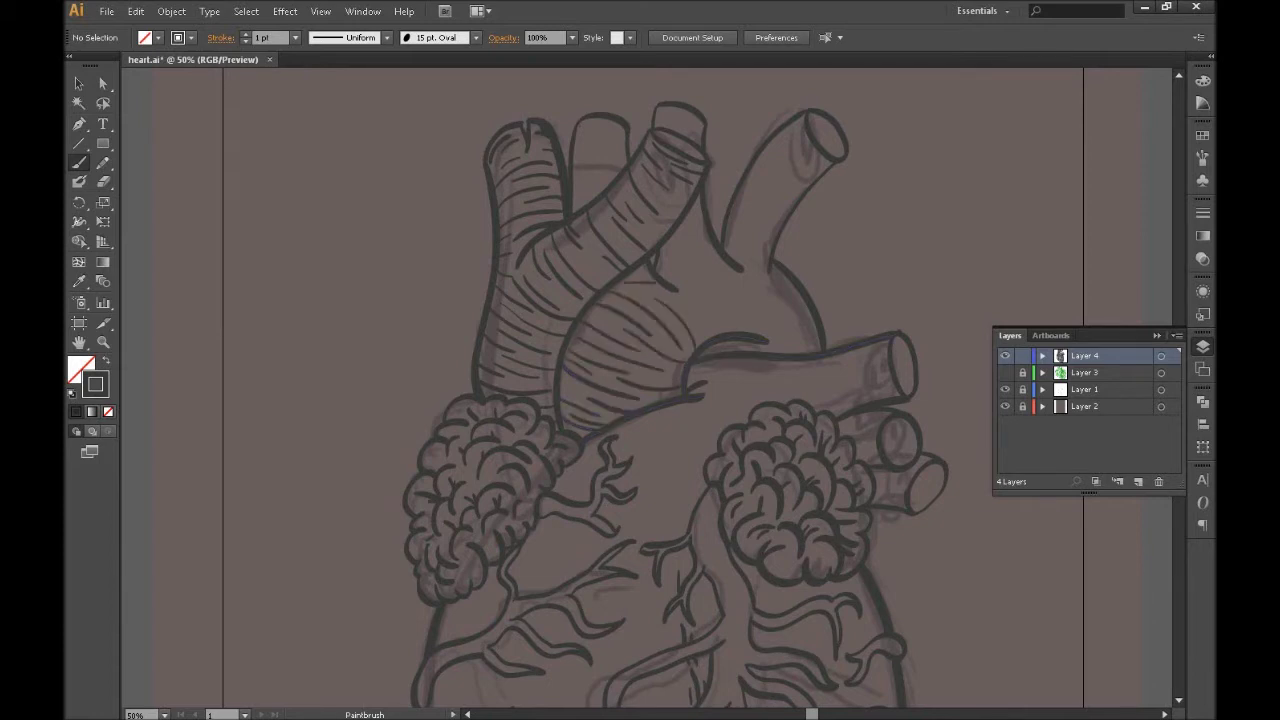
pyautogui.moveTo(622, 281); pyautogui.dragTo(703, 335)
pyautogui.moveTo(736, 288); pyautogui.dragTo(730, 332)
pyautogui.moveTo(754, 272); pyautogui.dragTo(742, 314)
pyautogui.moveTo(766, 280)
pyautogui.mouseDown()
pyautogui.moveTo(750, 334)
pyautogui.moveTo(788, 341)
pyautogui.mouseUp()
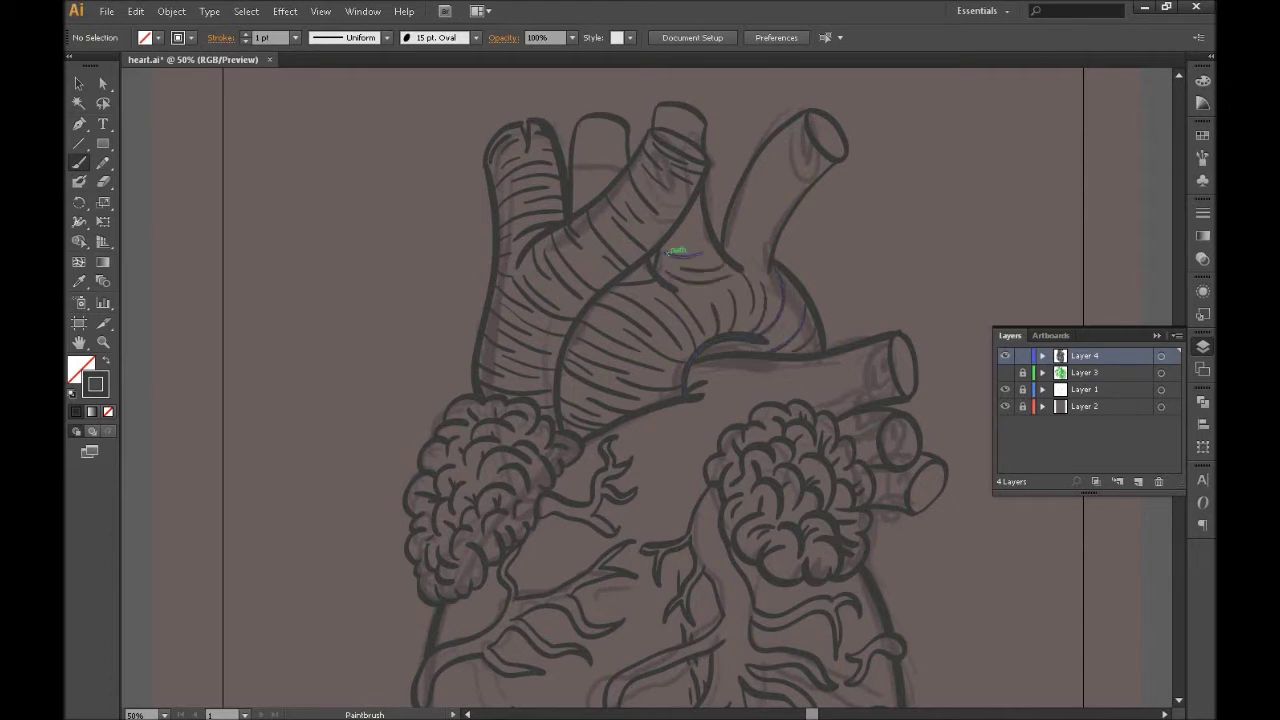
# - Hatch the top vessels and ink the vessel's right edge
pyautogui.moveTo(571, 130); pyautogui.dragTo(570, 212)
pyautogui.moveTo(639, 172)
pyautogui.mouseDown()
pyautogui.moveTo(578, 200)
pyautogui.moveTo(546, 310)
pyautogui.mouseUp()
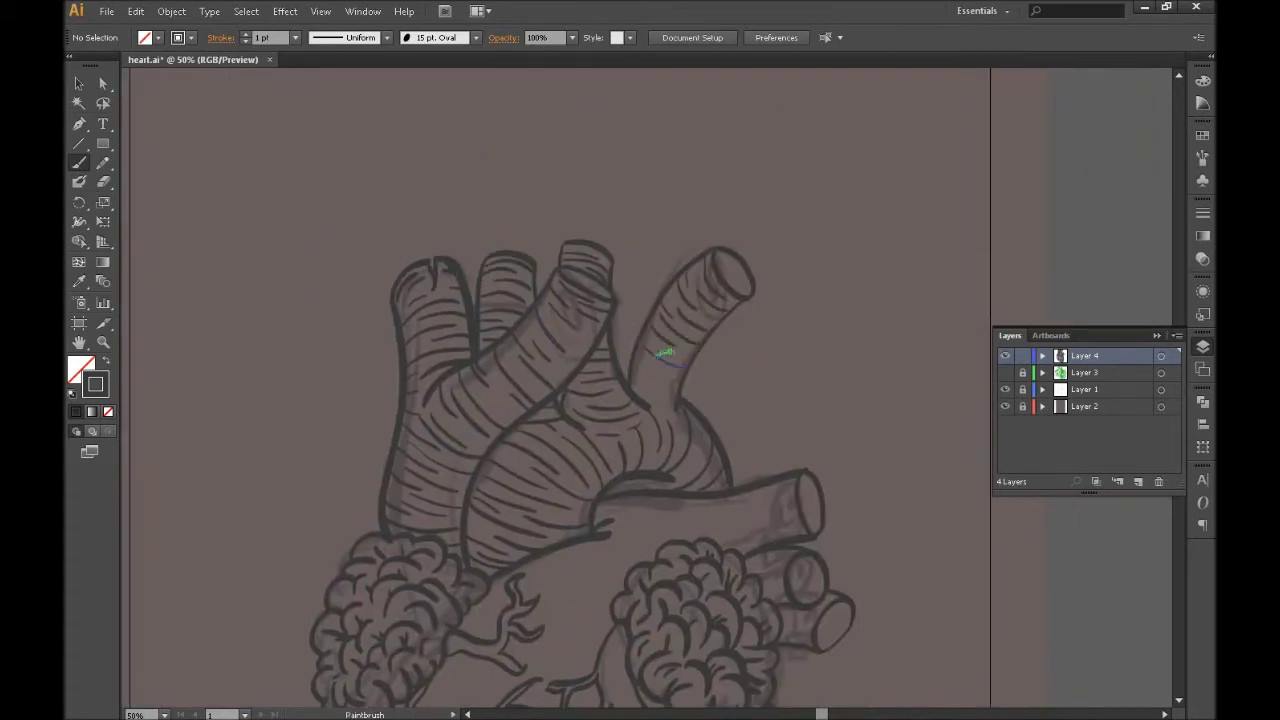
pyautogui.moveTo(683, 400); pyautogui.dragTo(730, 485)
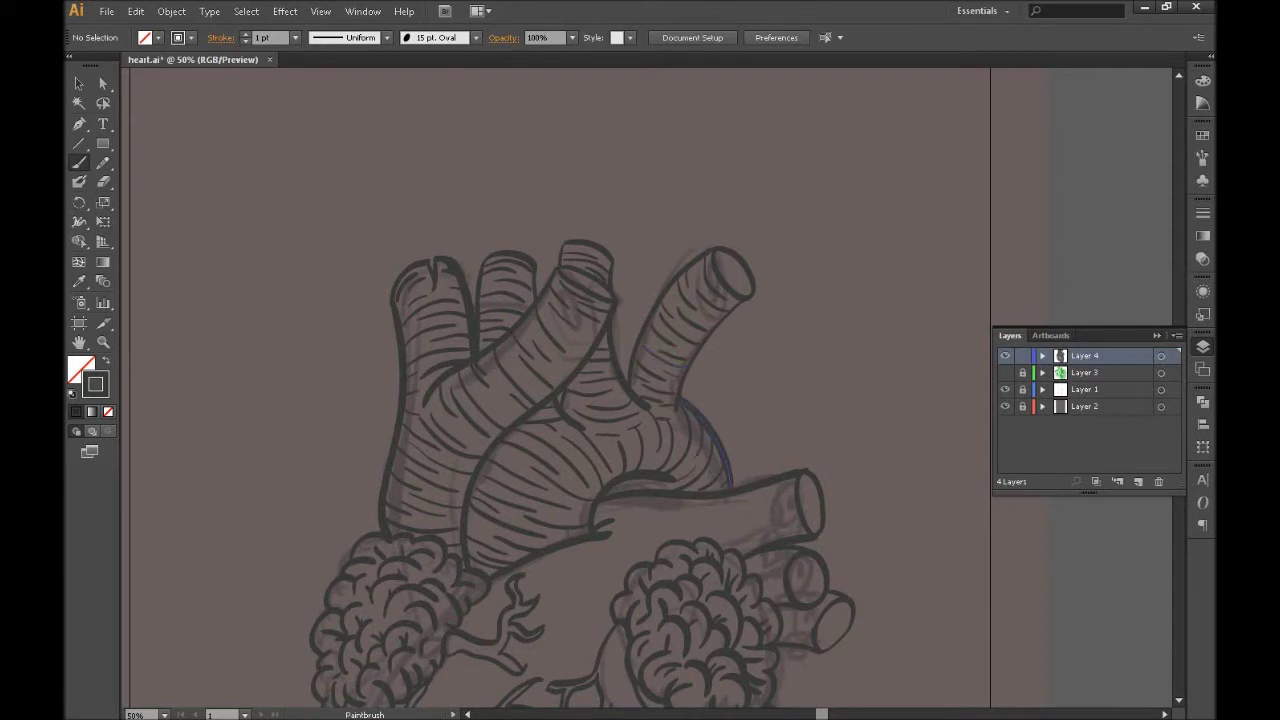
pyautogui.scroll(-3, 690, 430)
pyautogui.scroll(-2, 690, 430)
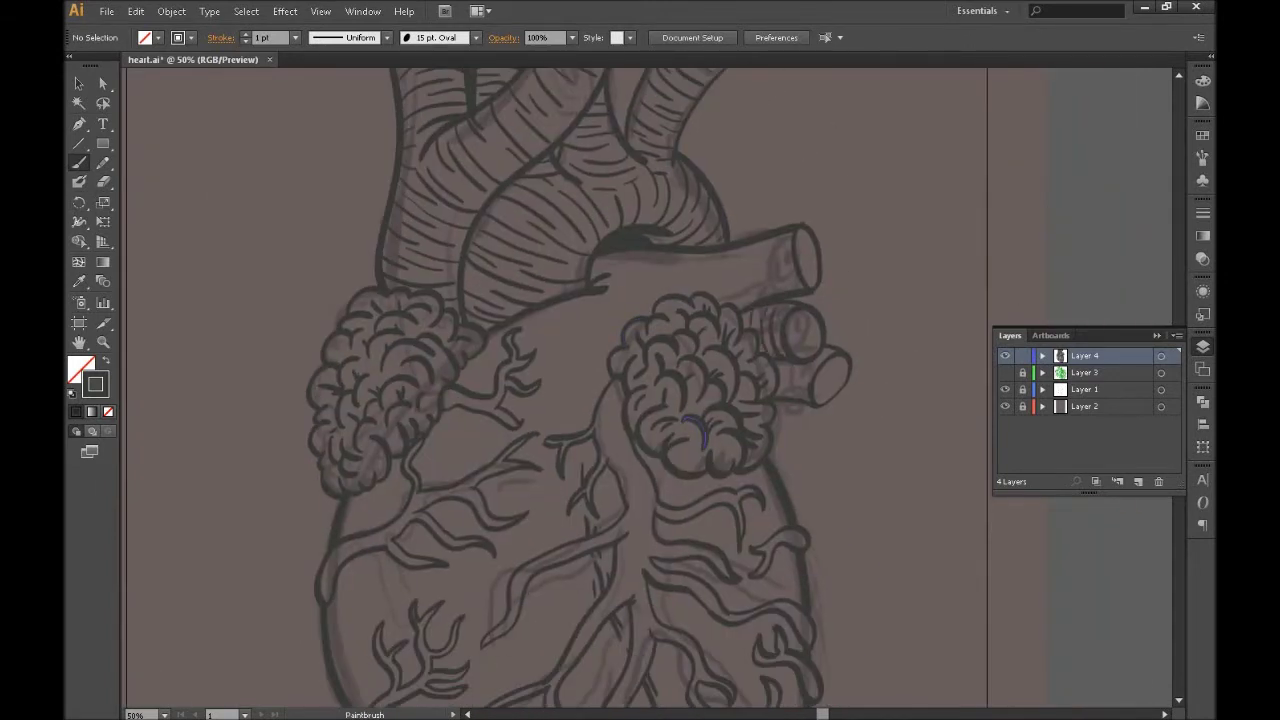
# - Add ring hatching across the upper-right vessel and its left section, then zoom in on the top vessels
pyautogui.moveTo(778, 250); pyautogui.dragTo(777, 280)
pyautogui.moveTo(767, 252); pyautogui.dragTo(760, 296)
pyautogui.moveTo(755, 244); pyautogui.dragTo(747, 302)
pyautogui.moveTo(740, 250); pyautogui.dragTo(731, 308)
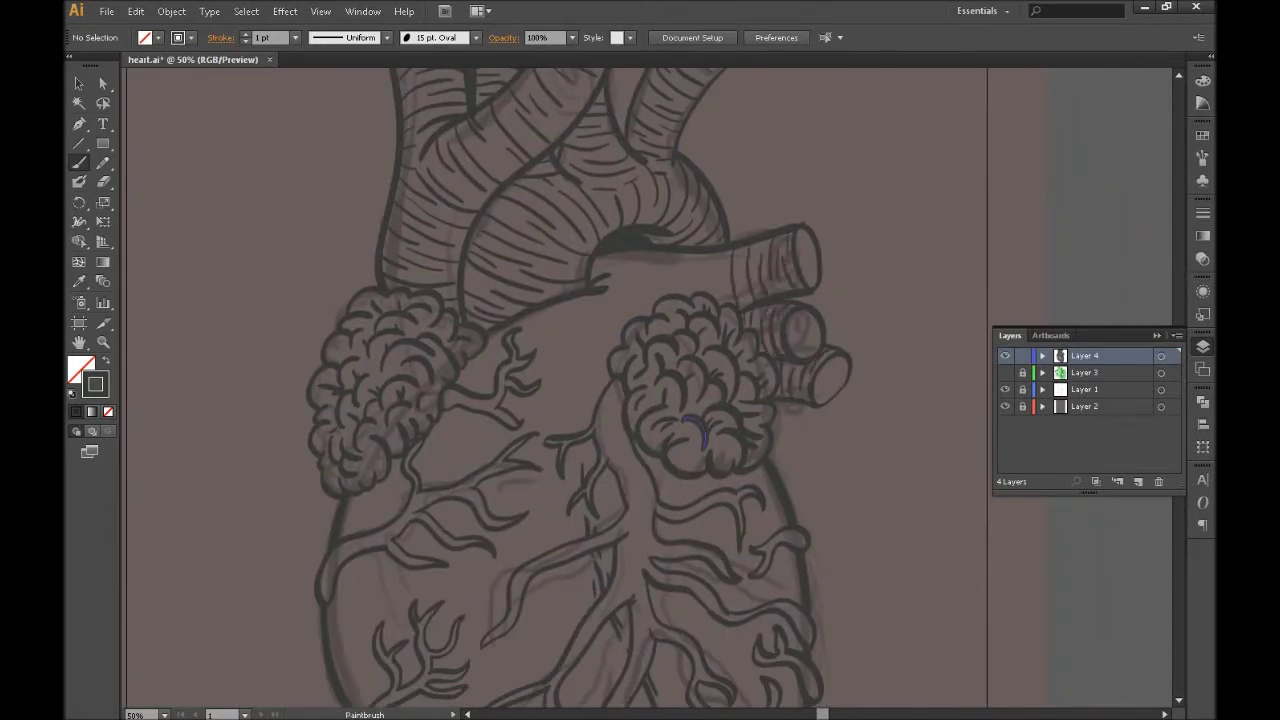
pyautogui.moveTo(697, 268)
pyautogui.mouseDown()
pyautogui.moveTo(693, 294)
pyautogui.moveTo(645, 314)
pyautogui.mouseUp()
pyautogui.moveTo(640, 257); pyautogui.dragTo(626, 308)
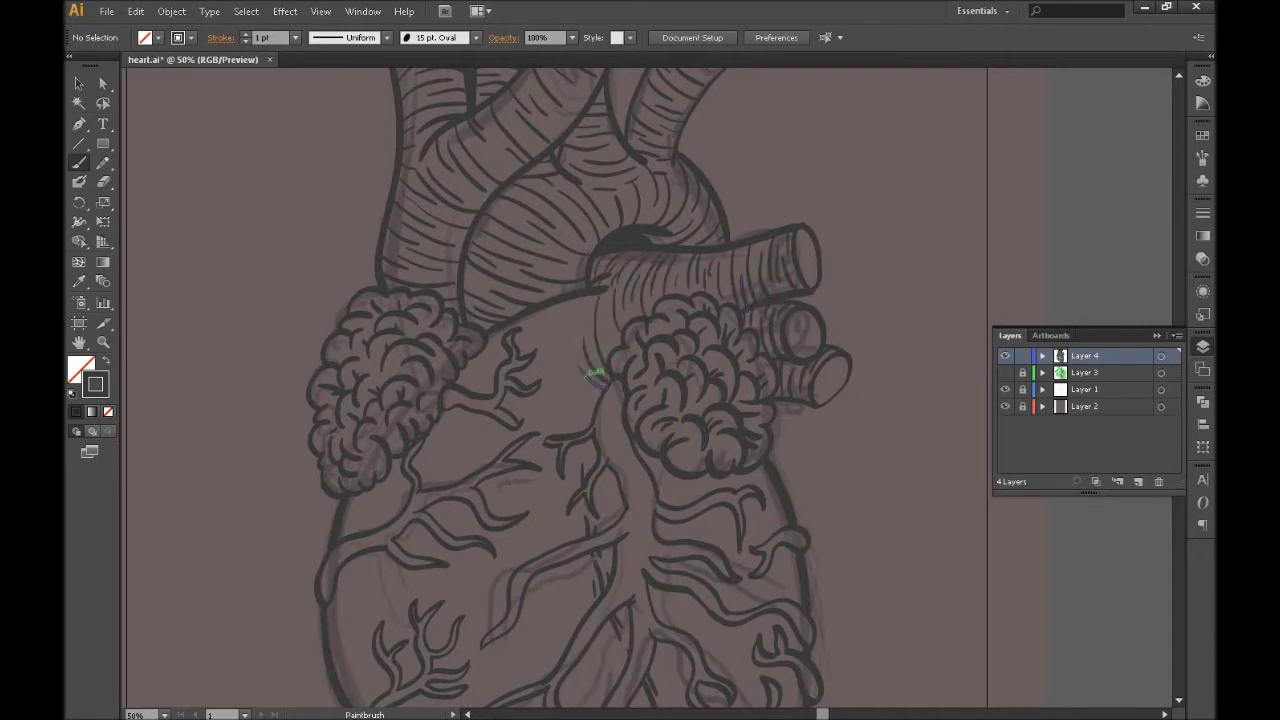
pyautogui.scroll(-4, 600, 376)
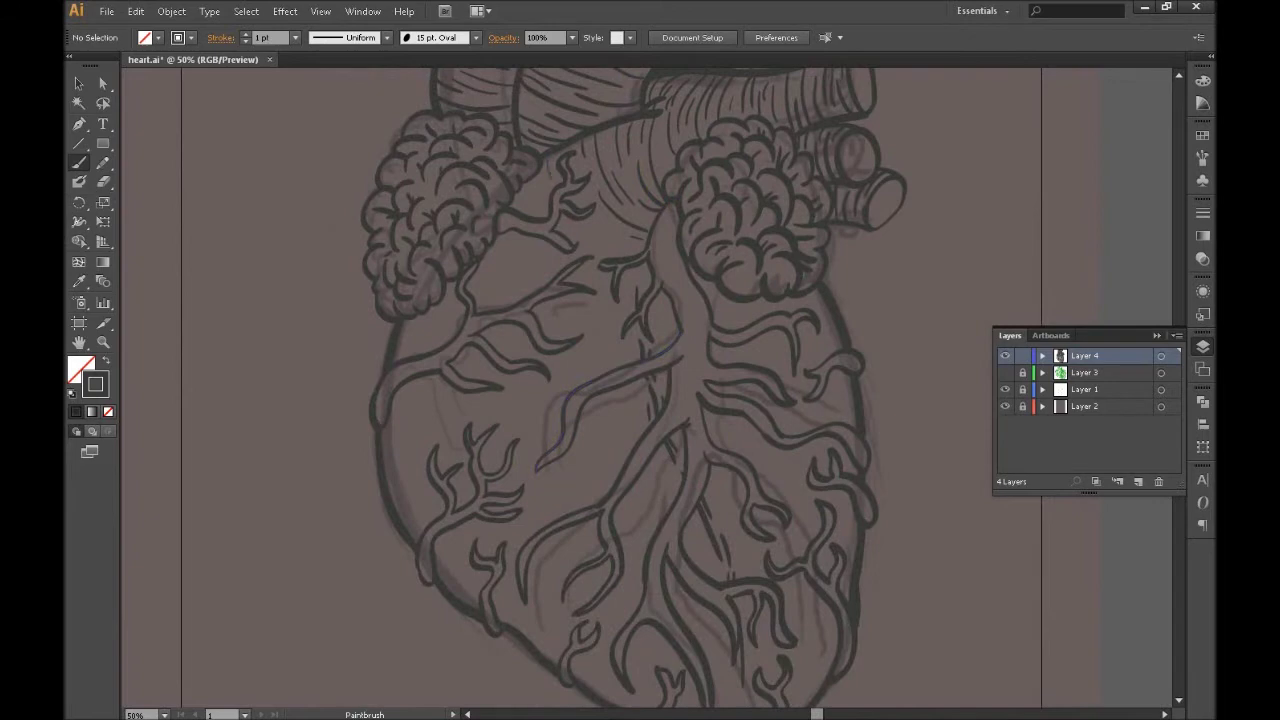
pyautogui.scroll(5, 578, 162)
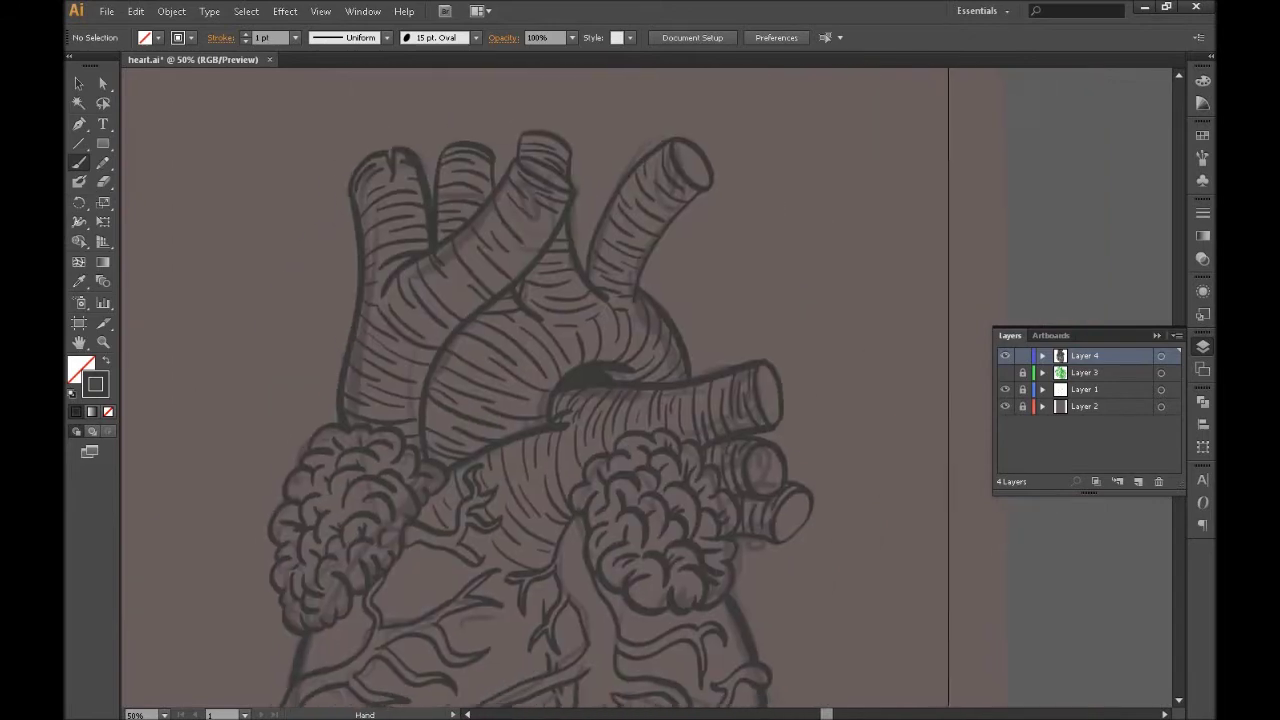
pyautogui.hotkey('ctrl', '+')
pyautogui.hotkey('ctrl', '+')
# - Ink small inner rings inside the top and lower vessel openings
pyautogui.moveTo(815, 262); pyautogui.dragTo(812, 268)
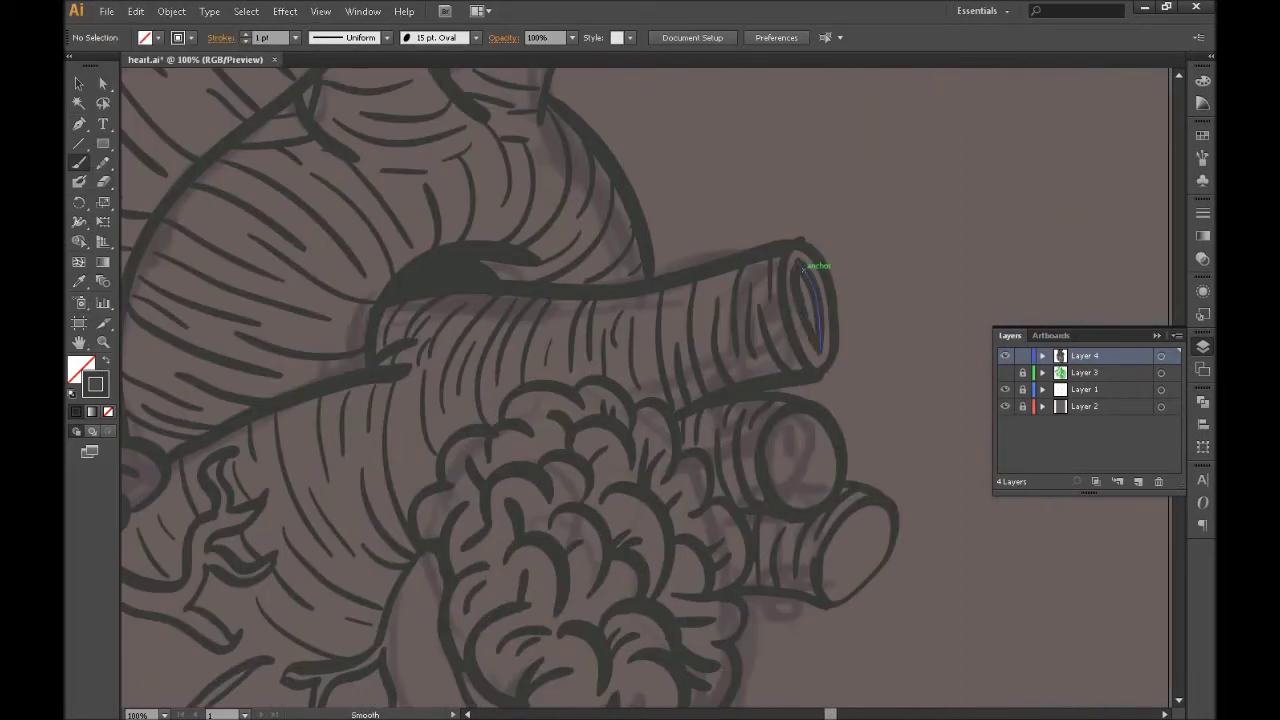
pyautogui.scroll(-3, 640, 390)
pyautogui.moveTo(835, 372); pyautogui.dragTo(830, 378)
pyautogui.scroll(5, 640, 390)
pyautogui.moveTo(812, 190); pyautogui.dragTo(808, 198)
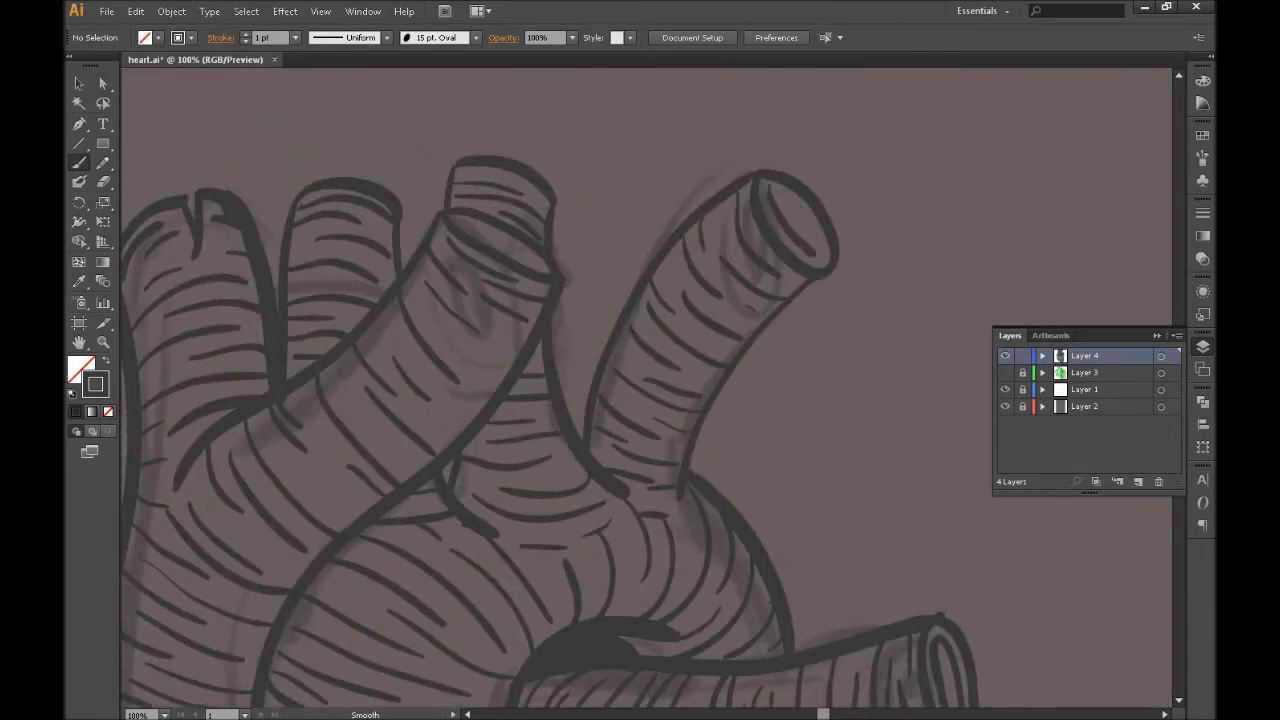
pyautogui.hscroll(-5, 640, 390)
pyautogui.scroll(1, 640, 390)
pyautogui.hscroll(-1, 640, 390)
pyautogui.hscroll(5, 640, 390)
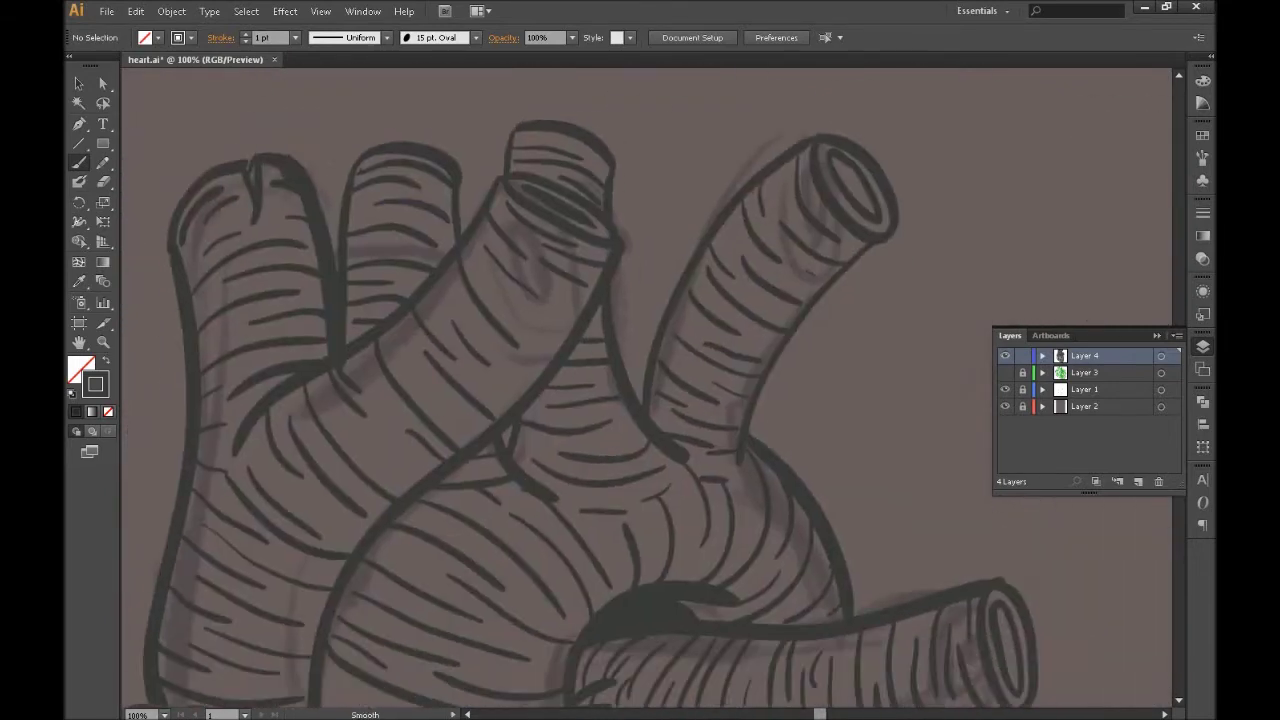
pyautogui.scroll(-6, 640, 390)
pyautogui.hscroll(4, 640, 390)
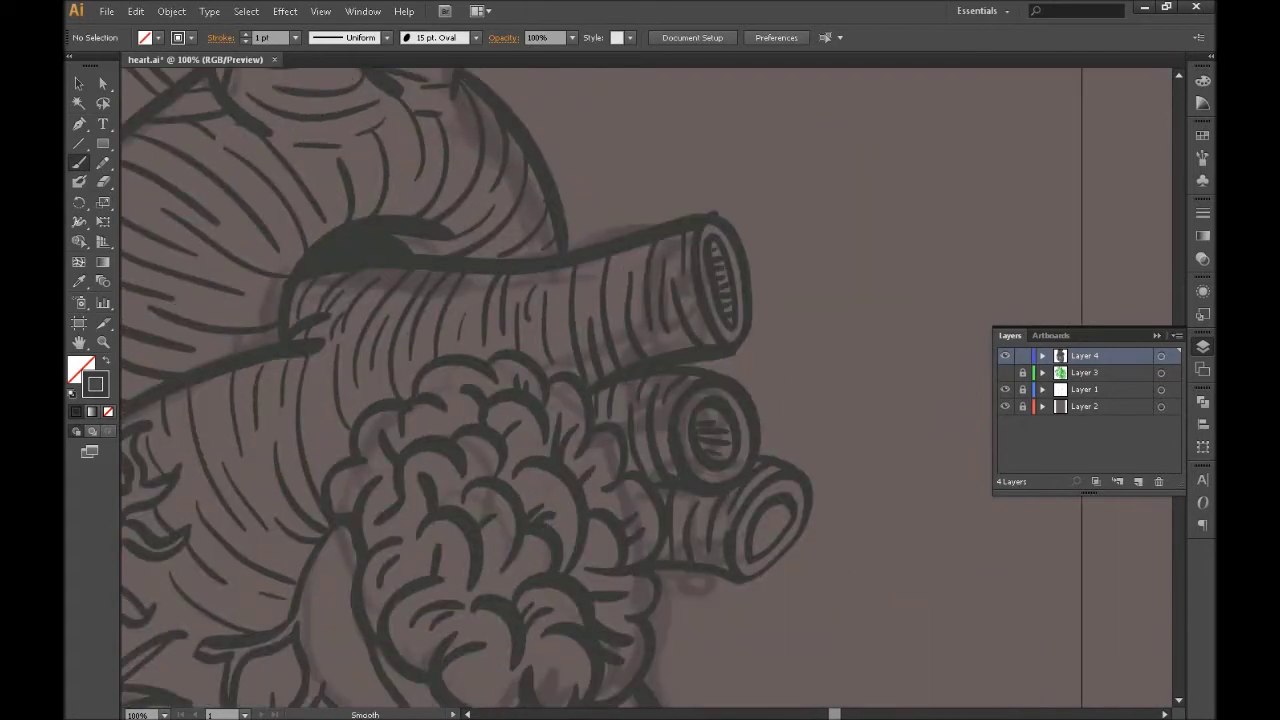
pyautogui.scroll(-8, 640, 390)
# - Fit the artboard in view, add new Layer 5 for colouring, and zoom to 50%
pyautogui.hotkey('ctrl', '0')
pyautogui.hotkey('ctrl', 'l')
pyautogui.hotkey('ctrl', '+')
pyautogui.hotkey('ctrl', '+')
pyautogui.doubleClick(95, 384)
# - Set the stroke colour to tan in the Color Picker
pyautogui.click(420, 357)
pyautogui.click(274, 248)
pyautogui.click(420, 377)
pyautogui.click(231, 257)
pyautogui.click(571, 191)
# - Paint tan highlights along the heart's right and lower-right outline
pyautogui.moveTo(651, 295); pyautogui.dragTo(690, 425)
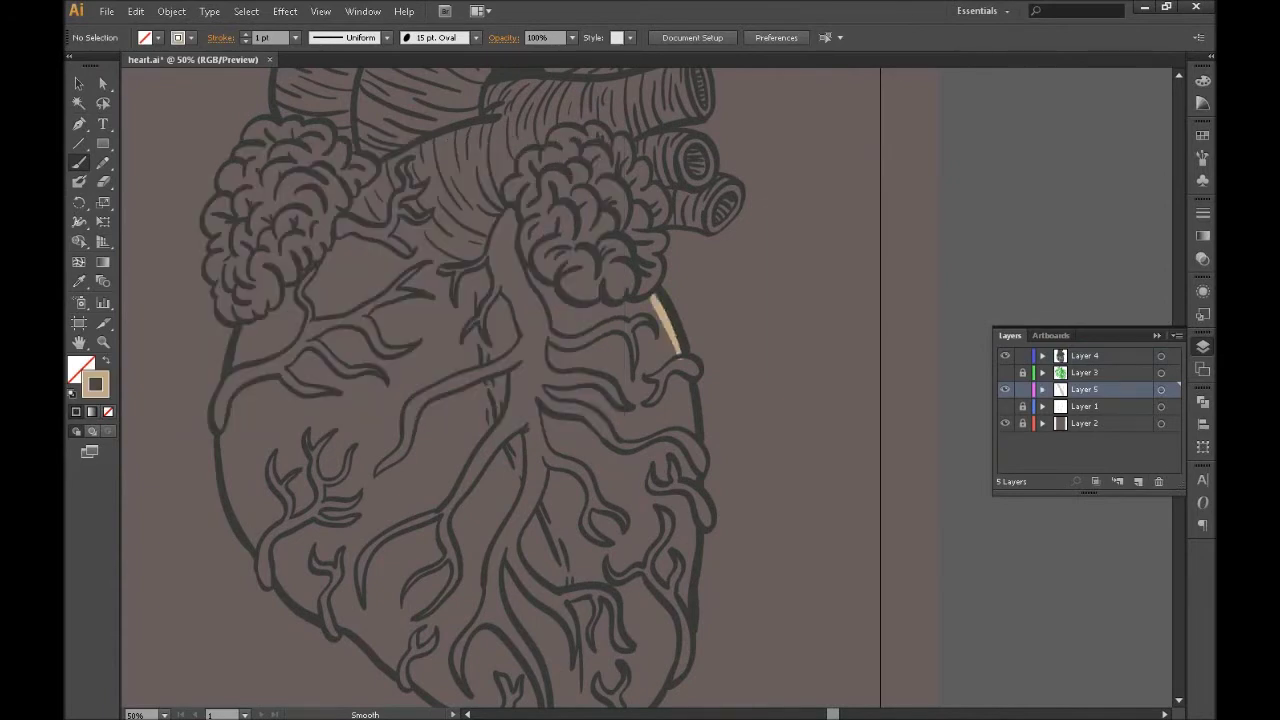
pyautogui.moveTo(693, 475); pyautogui.dragTo(650, 345)
pyautogui.moveTo(600, 450)
pyautogui.mouseDown()
pyautogui.moveTo(566, 355)
pyautogui.moveTo(612, 250)
pyautogui.mouseUp()
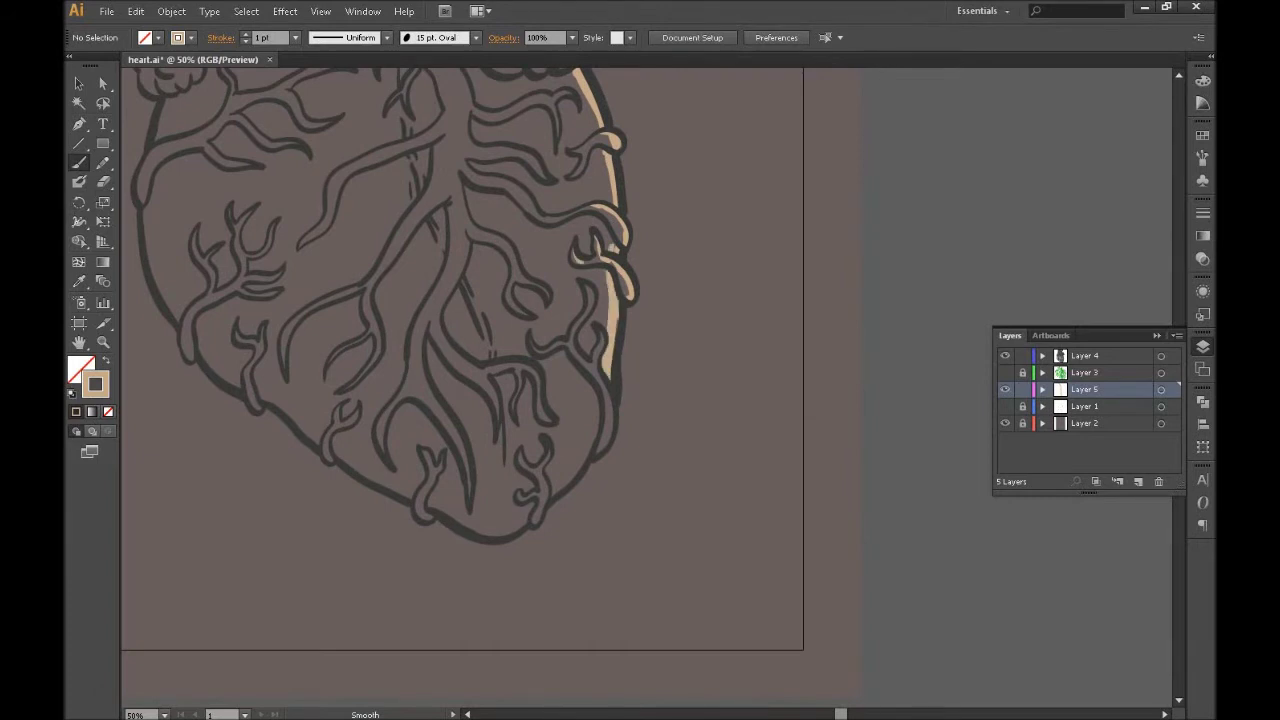
pyautogui.moveTo(599, 96)
pyautogui.mouseDown()
pyautogui.moveTo(615, 175)
pyautogui.moveTo(619, 20)
pyautogui.mouseUp()
pyautogui.moveTo(618, 330)
pyautogui.mouseDown()
pyautogui.moveTo(572, 424)
pyautogui.moveTo(680, 279)
pyautogui.moveTo(637, 431)
pyautogui.moveTo(649, 641)
pyautogui.moveTo(621, 596)
pyautogui.mouseUp()
# - Paint tan highlights on the central veins, lower right edge, aorta lobe and lower central vein
pyautogui.moveTo(523, 150)
pyautogui.mouseDown()
pyautogui.moveTo(555, 256)
pyautogui.moveTo(610, 306)
pyautogui.moveTo(590, 368)
pyautogui.moveTo(518, 450)
pyautogui.moveTo(560, 480)
pyautogui.moveTo(572, 337)
pyautogui.mouseUp()
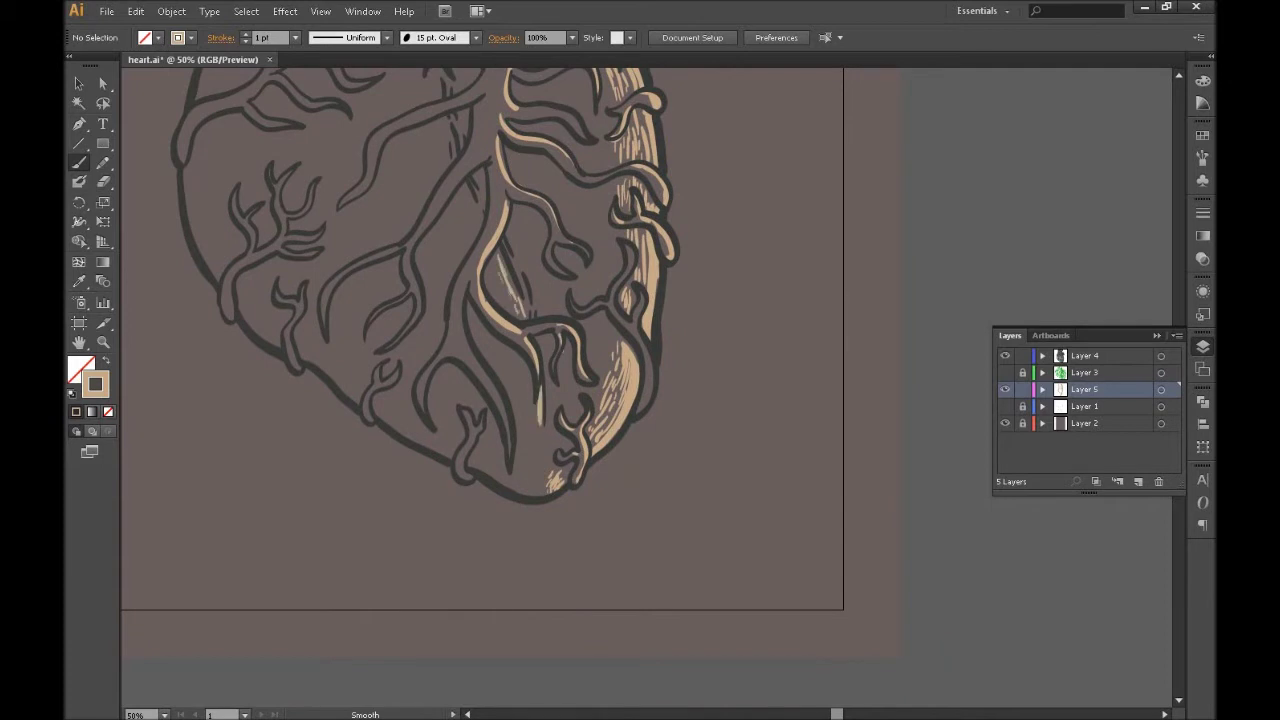
pyautogui.moveTo(450, 140); pyautogui.dragTo(476, 266)
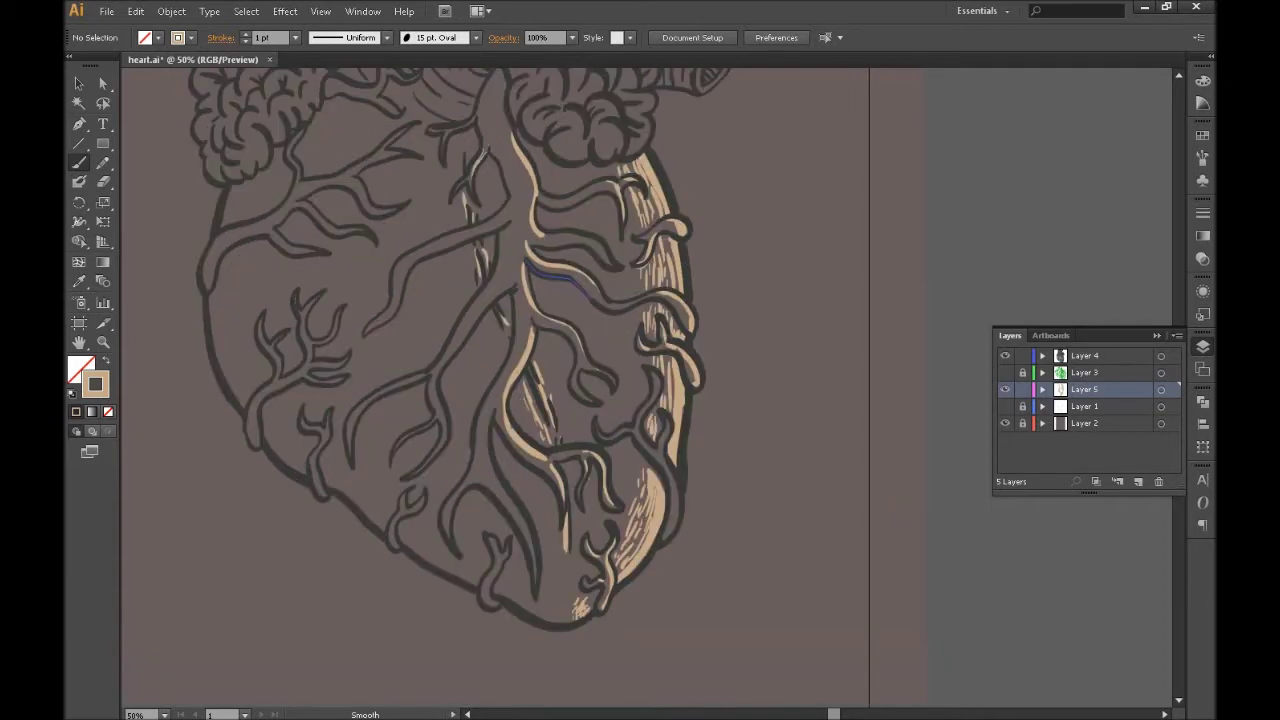
pyautogui.moveTo(670, 540); pyautogui.dragTo(638, 248)
pyautogui.moveTo(640, 300)
pyautogui.mouseDown()
pyautogui.moveTo(589, 550)
pyautogui.moveTo(651, 328)
pyautogui.moveTo(678, 570)
pyautogui.mouseUp()
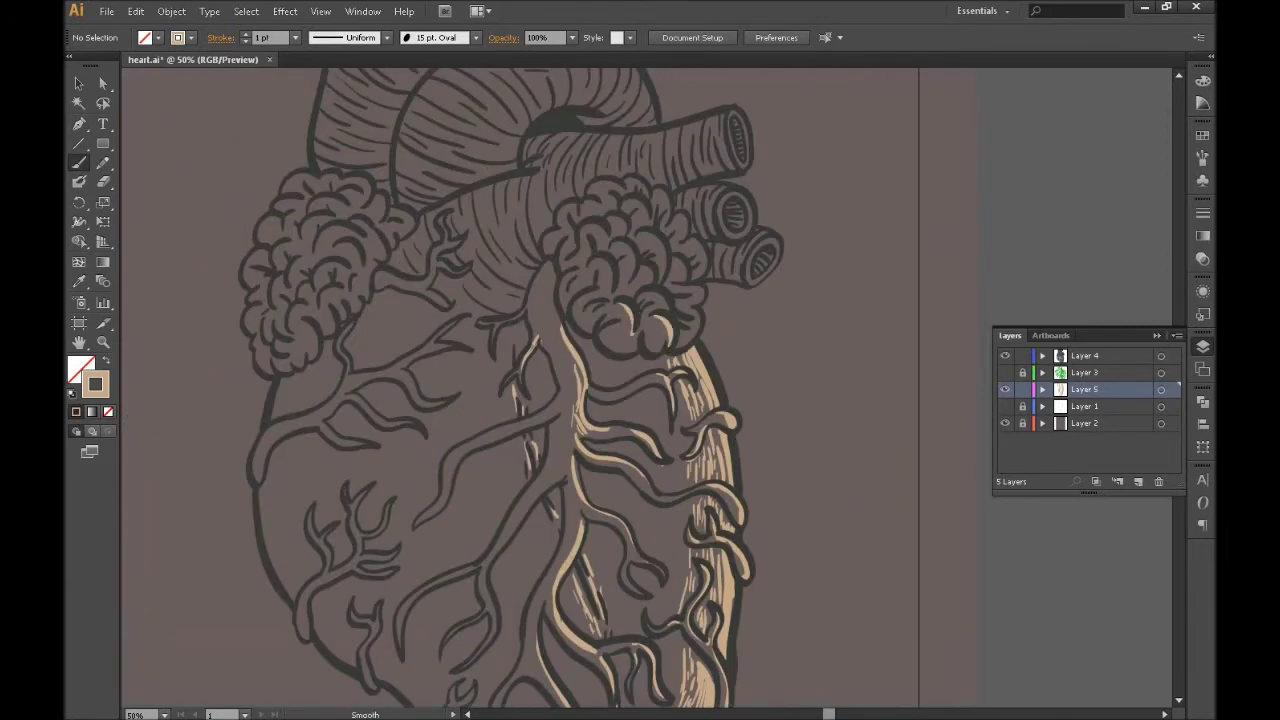
pyautogui.moveTo(690, 282)
pyautogui.mouseDown()
pyautogui.moveTo(700, 242)
pyautogui.moveTo(660, 310)
pyautogui.mouseUp()
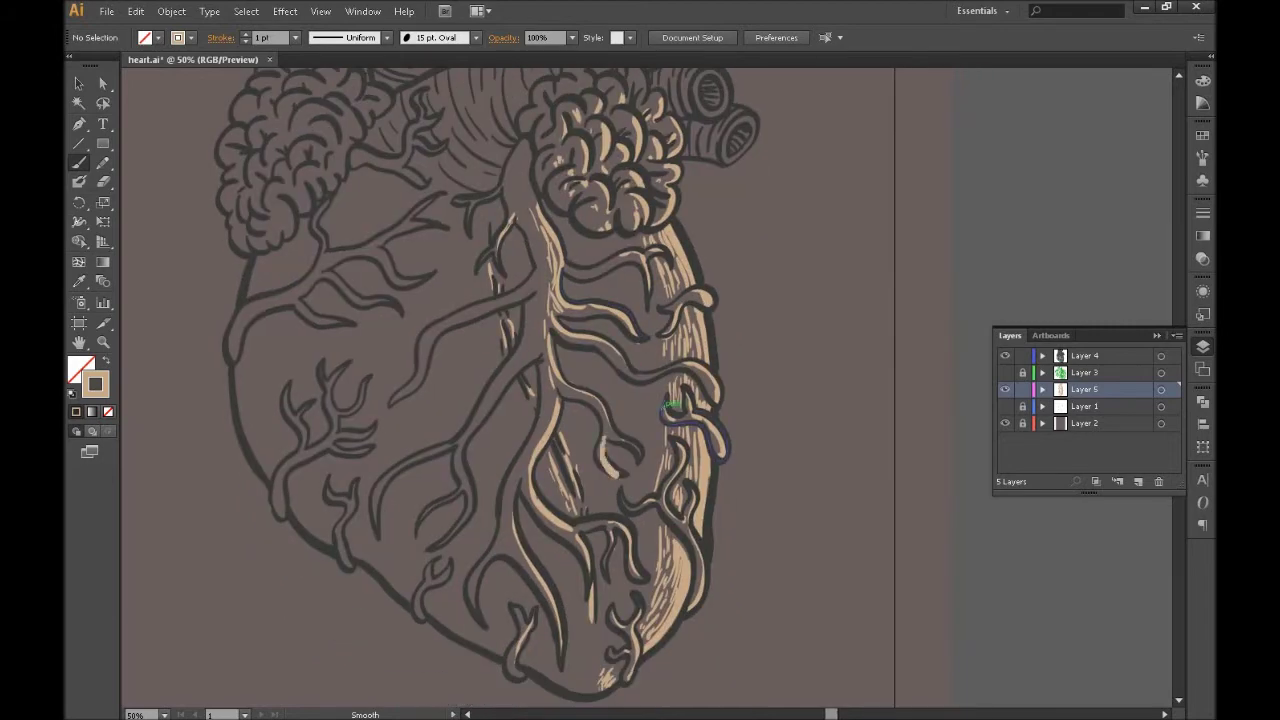
pyautogui.moveTo(607, 440); pyautogui.dragTo(688, 500)
# - Ring the lower-right and middle vessel openings in tan and highlight the upper tube, right aorta and left vessel edge
pyautogui.moveTo(800, 282); pyautogui.dragTo(772, 322)
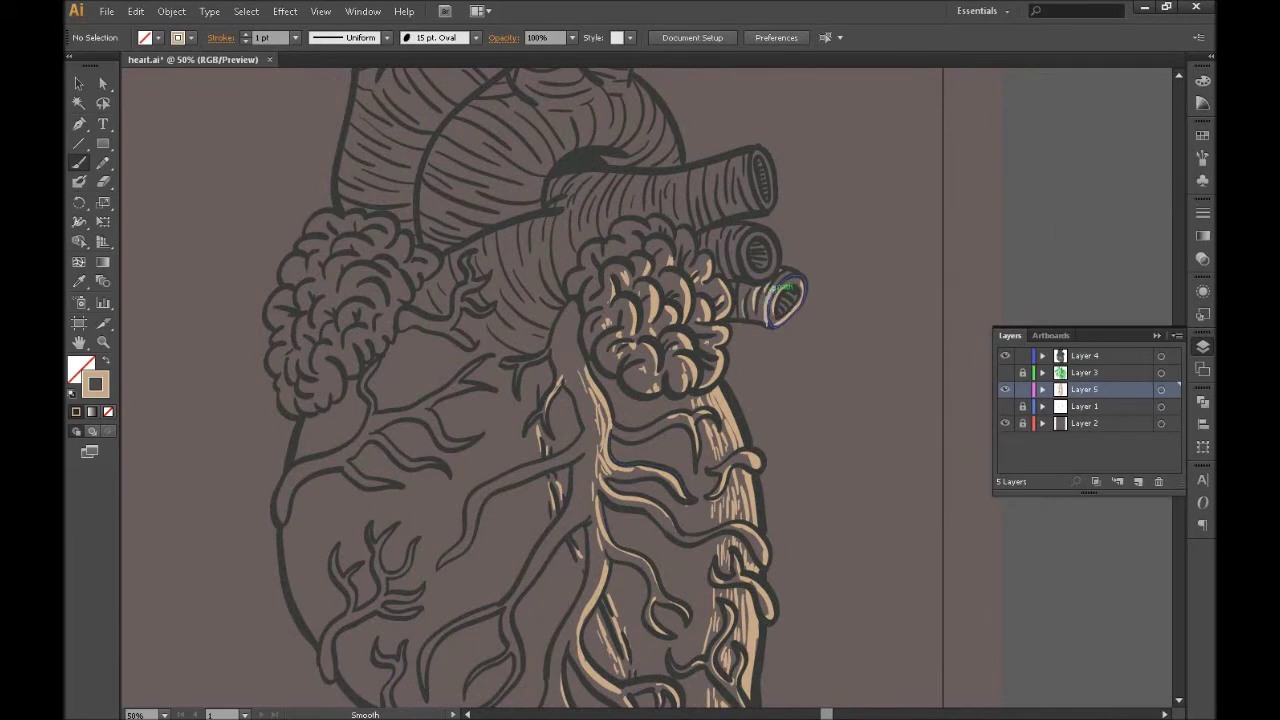
pyautogui.moveTo(770, 240); pyautogui.dragTo(752, 272)
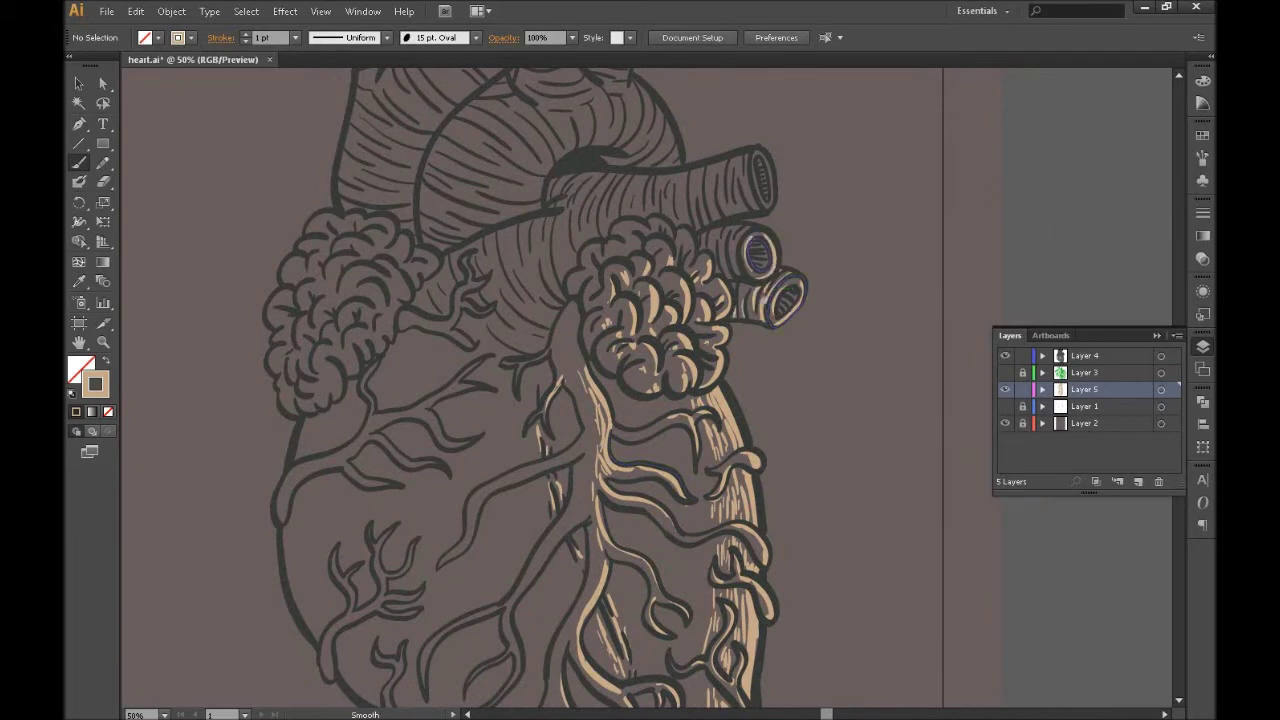
pyautogui.moveTo(733, 270); pyautogui.dragTo(749, 365)
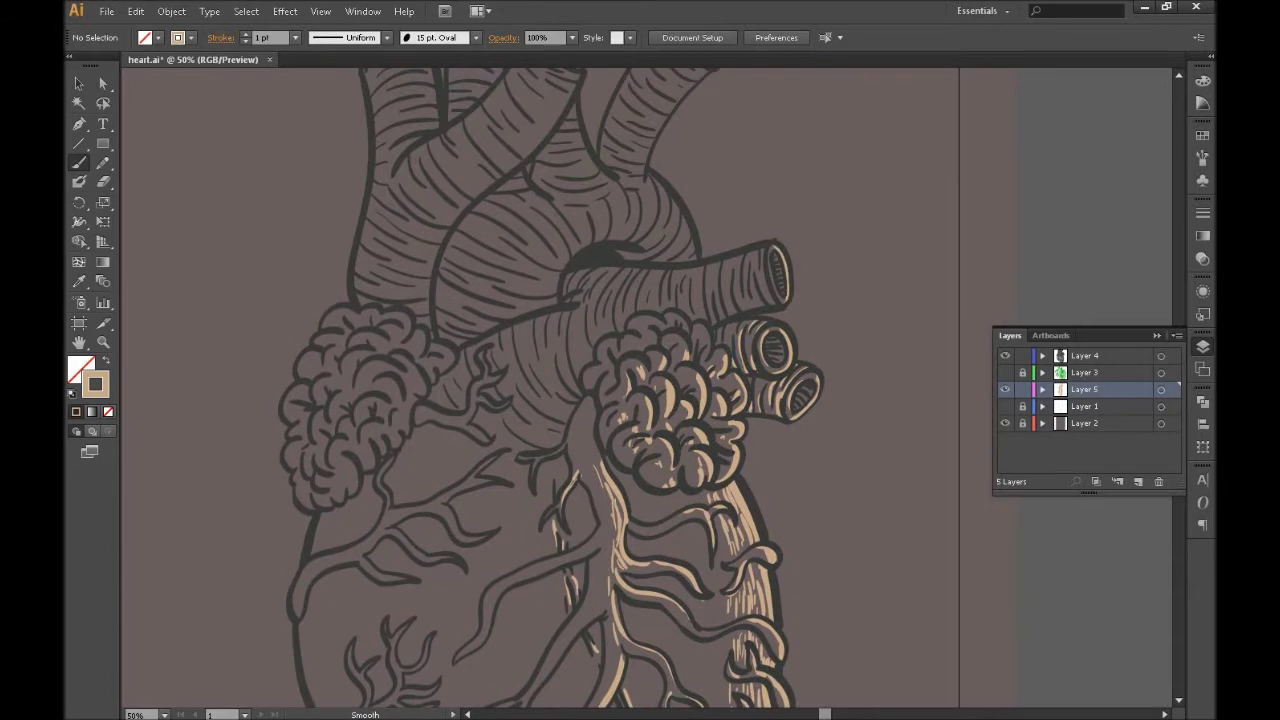
pyautogui.moveTo(732, 268); pyautogui.dragTo(710, 322)
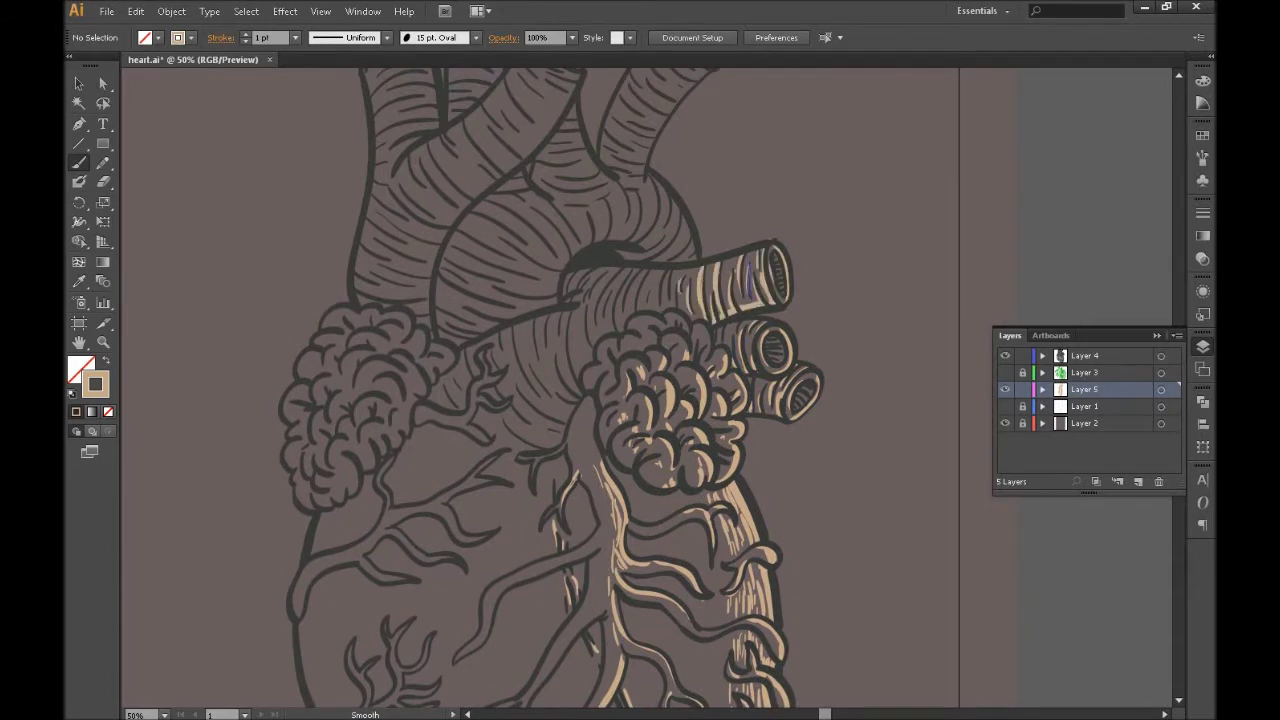
pyautogui.moveTo(647, 296); pyautogui.dragTo(663, 344)
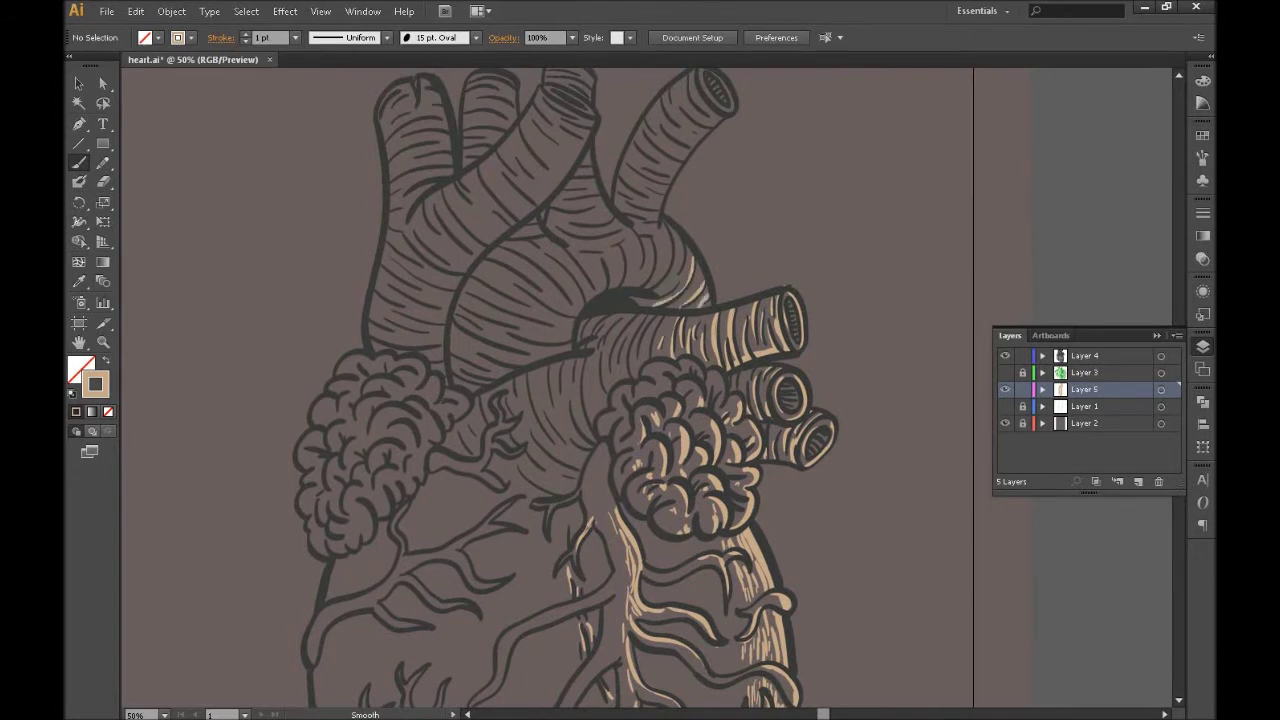
pyautogui.moveTo(718, 120); pyautogui.dragTo(656, 222)
pyautogui.moveTo(588, 148)
pyautogui.mouseDown()
pyautogui.moveTo(634, 248)
pyautogui.moveTo(629, 235)
pyautogui.mouseUp()
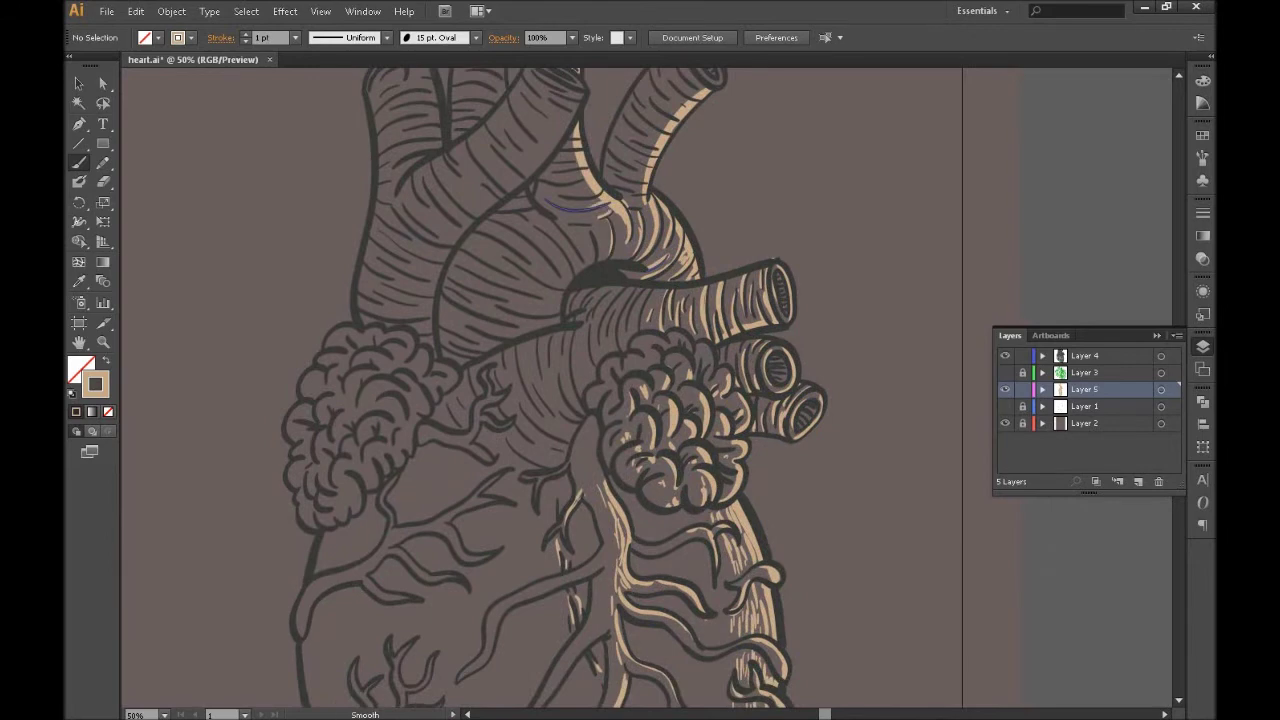
# - Highlight the left tube's left edge in tan, then zoom out to 33.33% to view the whole heart
pyautogui.moveTo(600, 300); pyautogui.dragTo(655, 455)
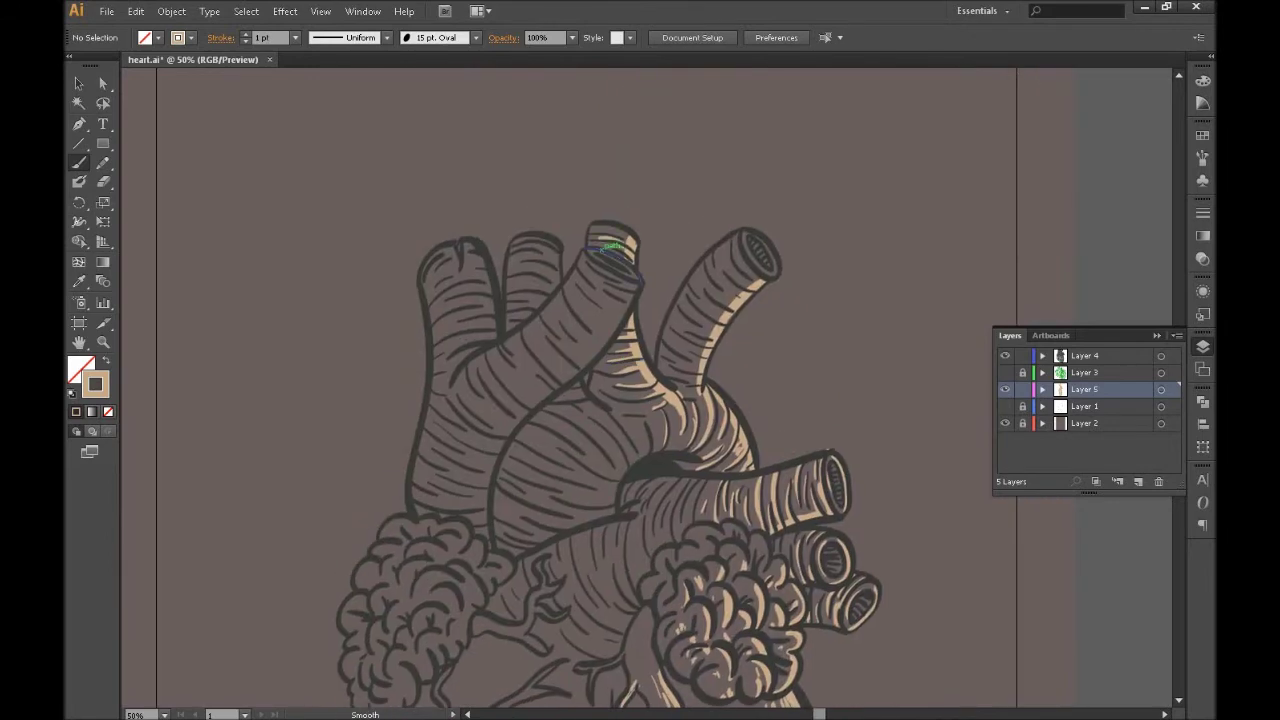
pyautogui.scroll(-3, 610, 245)
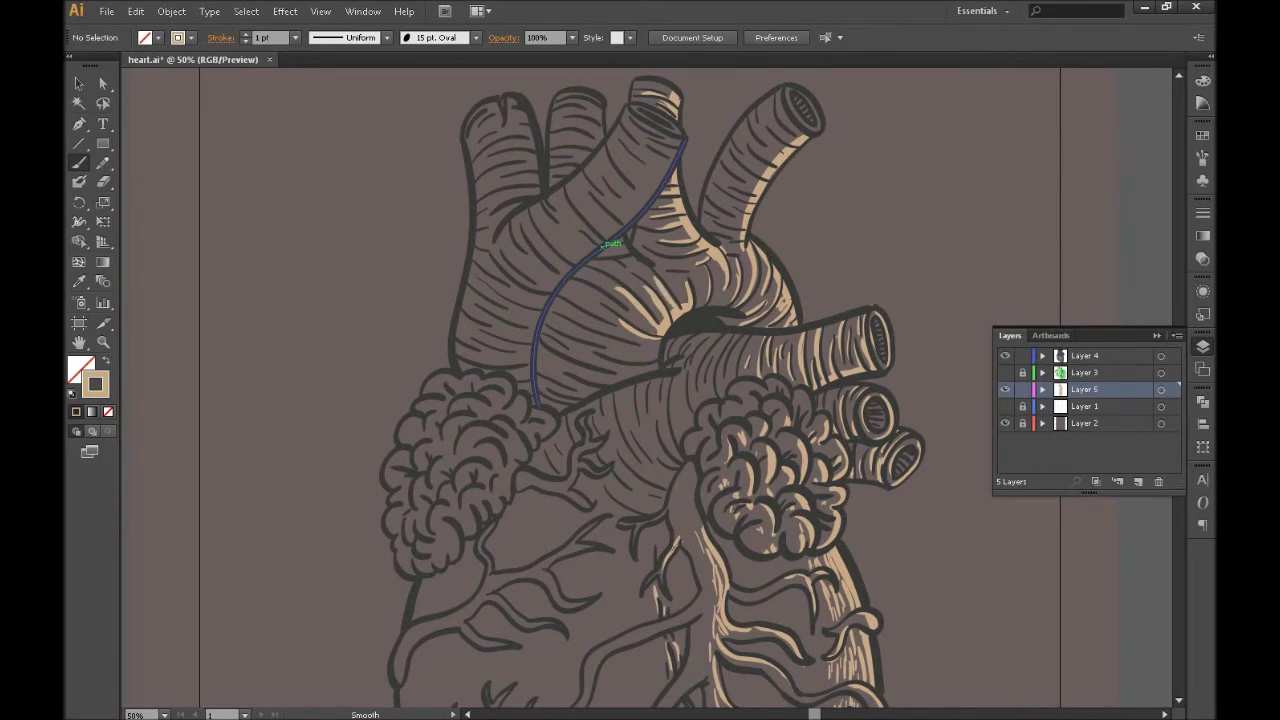
pyautogui.scroll(-1, 610, 245)
pyautogui.scroll(3, 610, 245)
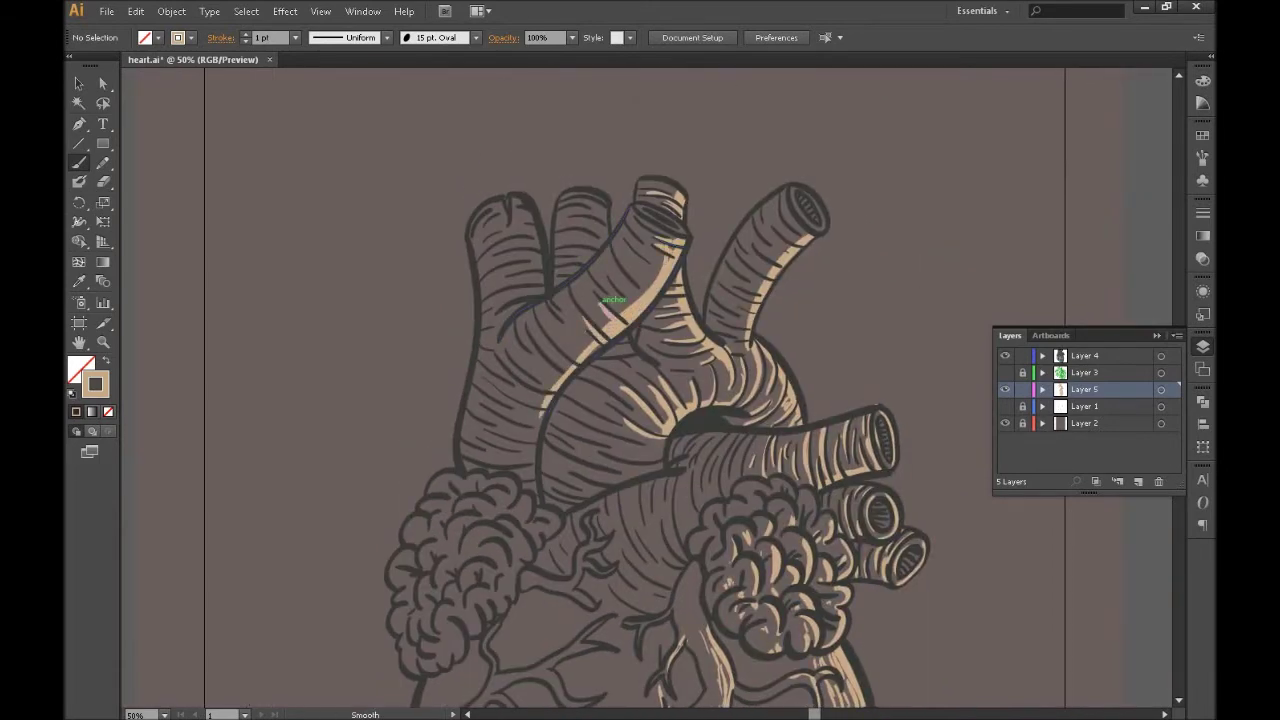
pyautogui.scroll(2, 606, 306)
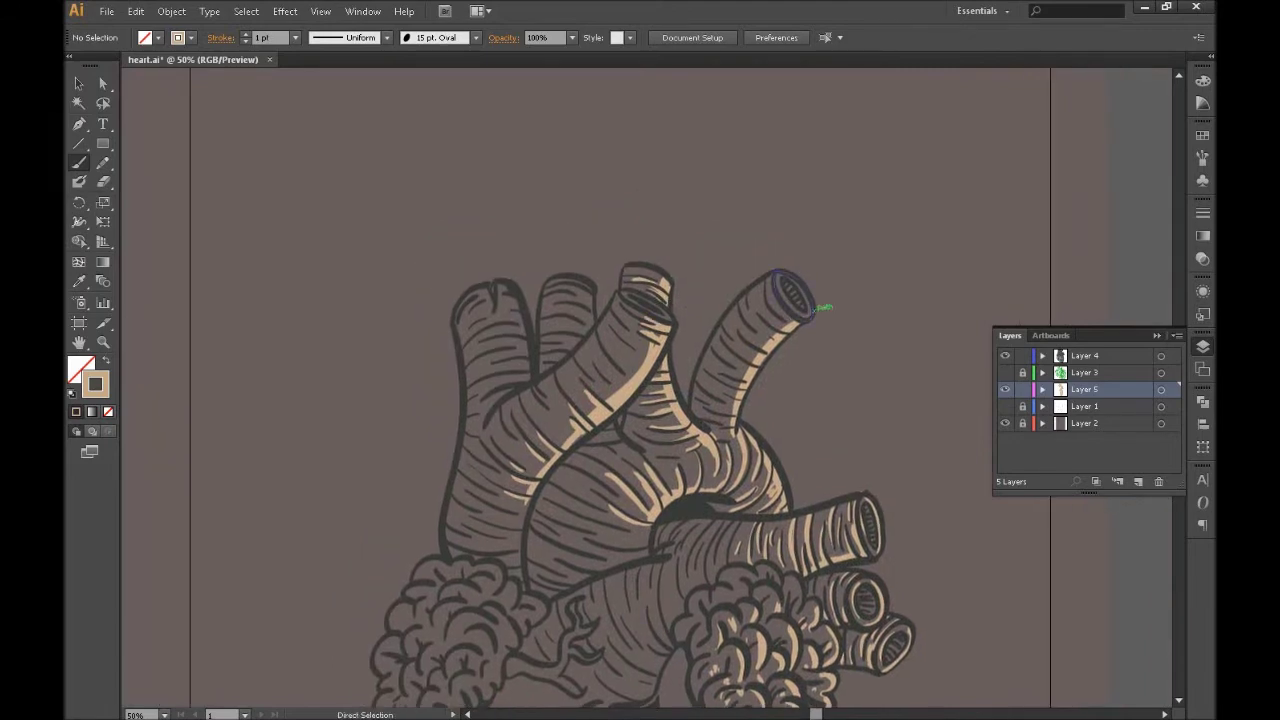
pyautogui.hscroll(-3, 803, 308)
pyautogui.scroll(-1, 803, 308)
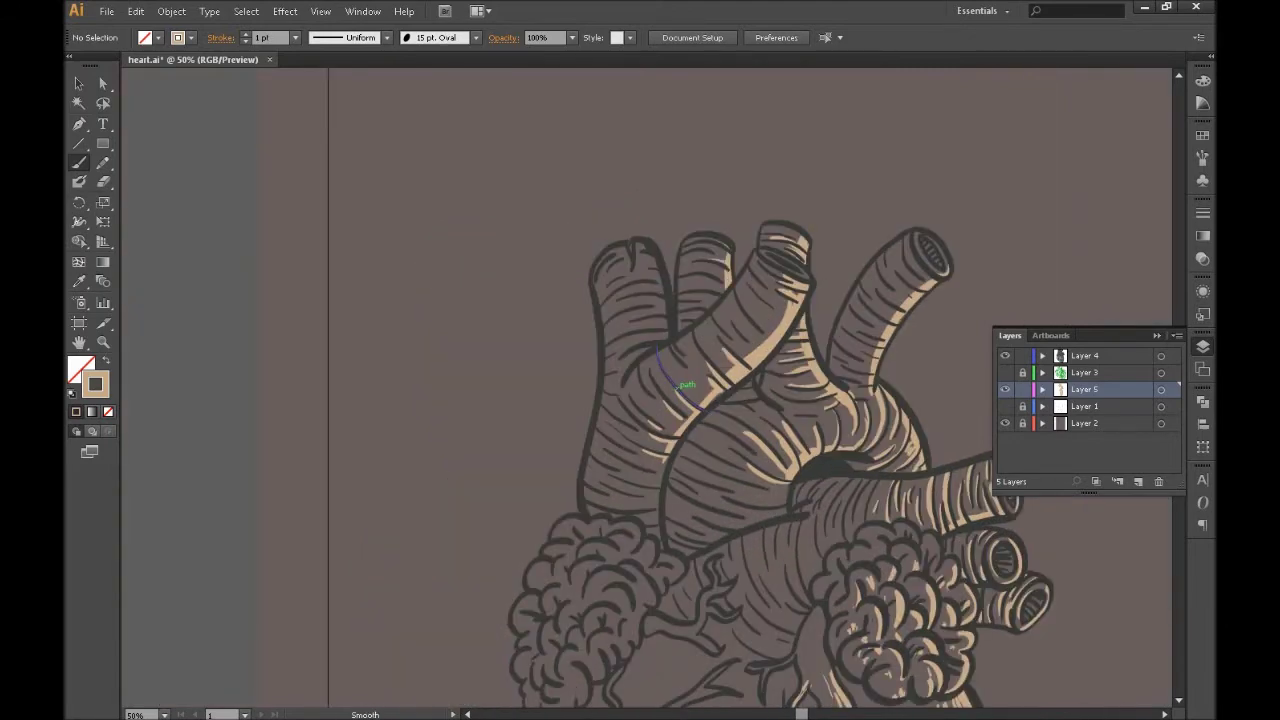
pyautogui.hscroll(-1, 680, 386)
pyautogui.scroll(-1, 680, 386)
pyautogui.scroll(-1, 680, 386)
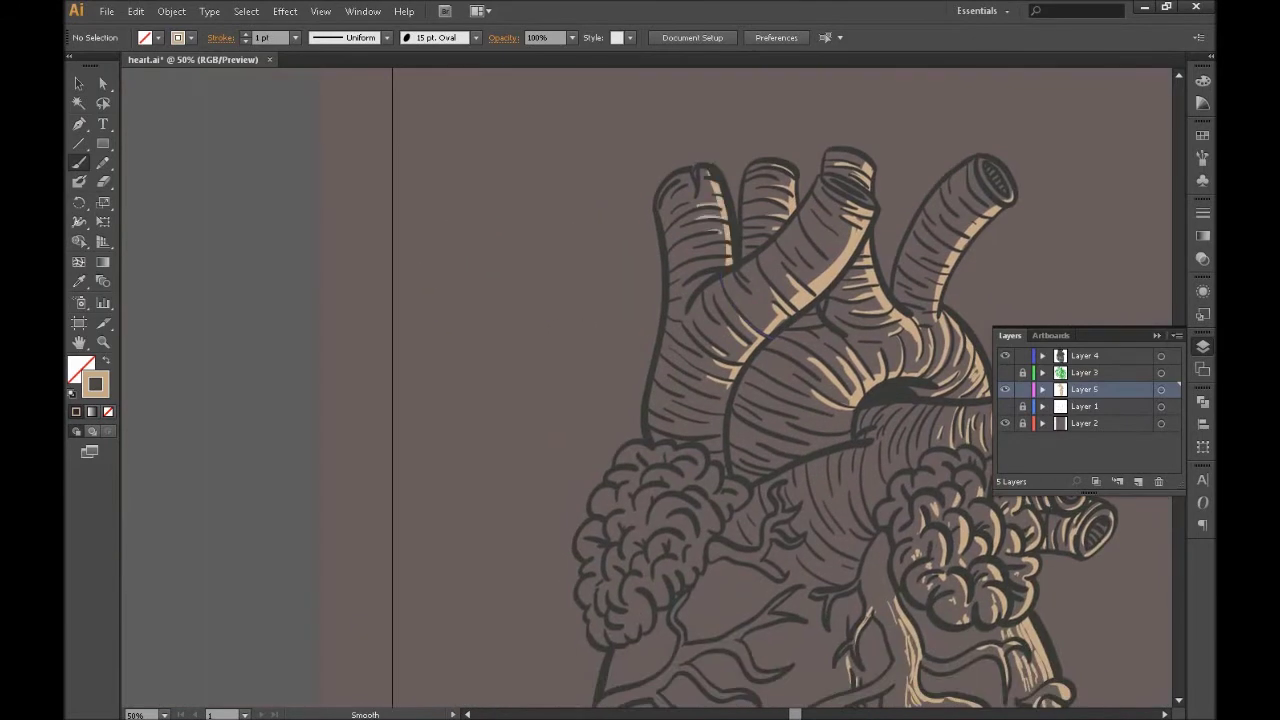
pyautogui.moveTo(666, 216); pyautogui.dragTo(700, 181)
pyautogui.moveTo(760, 480); pyautogui.dragTo(520, 310)
pyautogui.moveTo(760, 470); pyautogui.dragTo(575, 330)
pyautogui.hotkey('ctrl', '-')
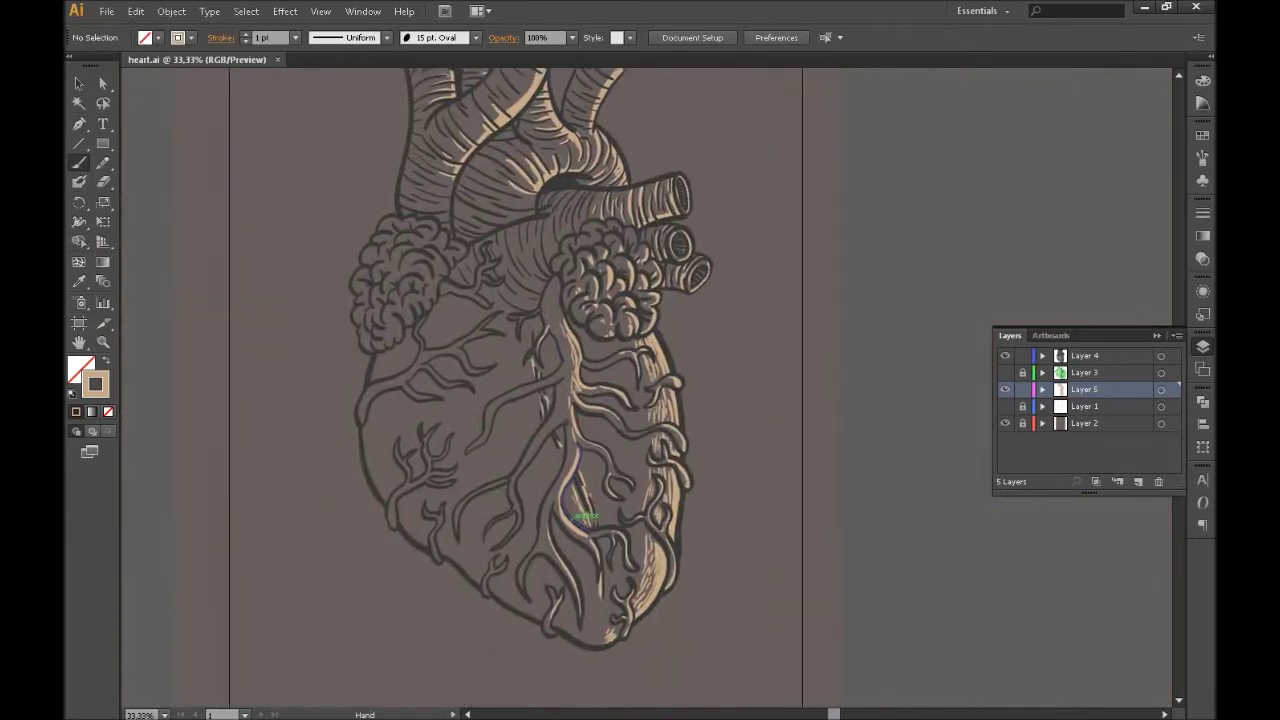
# - Set the stroke colour to pale greyish A59790 and add a new layer for highlights
pyautogui.moveTo(585, 517); pyautogui.dragTo(613, 477)
pyautogui.doubleClick(95, 384)
pyautogui.click(212, 259)
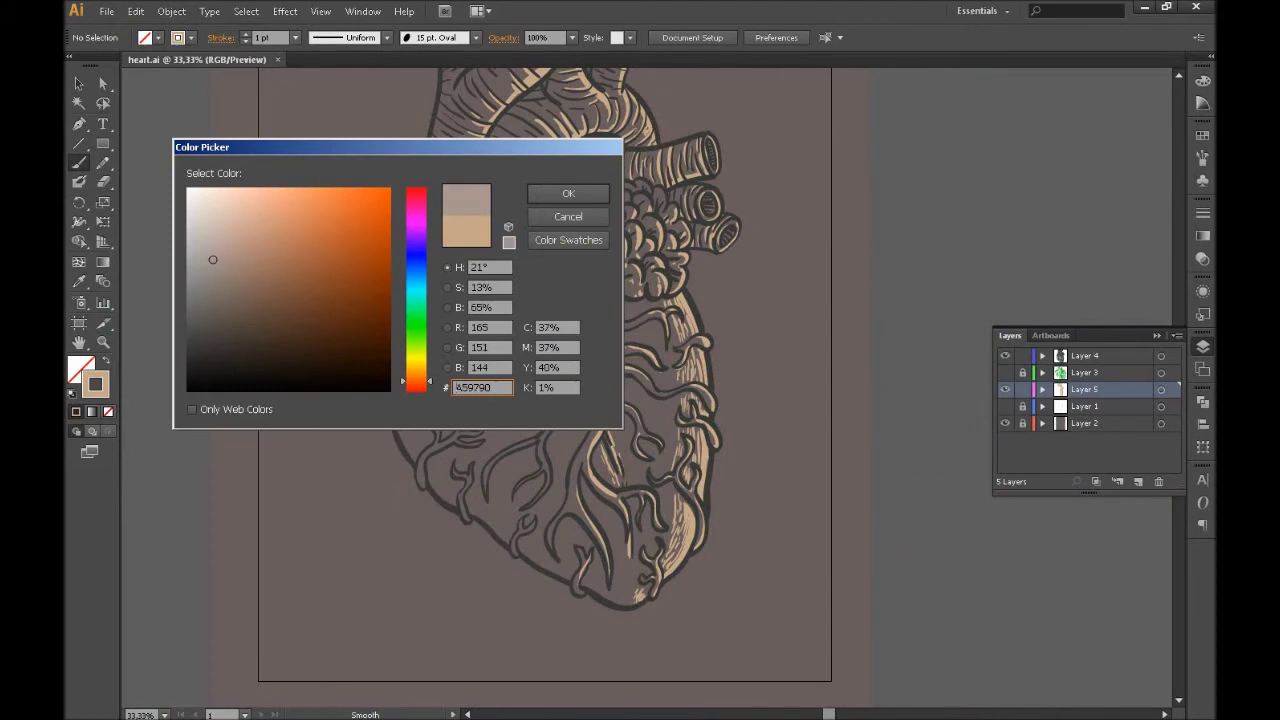
pyautogui.click(568, 193)
pyautogui.click(1138, 481)
pyautogui.hotkey('ctrl', '+')
pyautogui.hotkey('ctrl', '+')
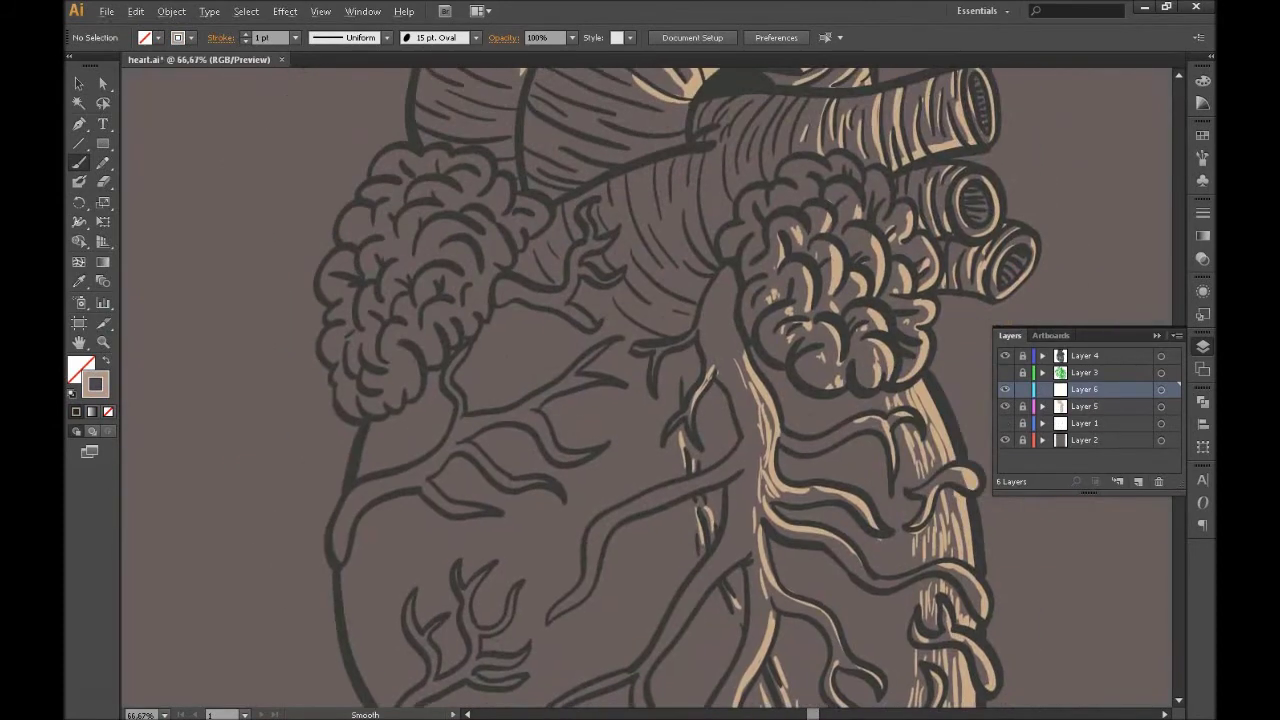
# - Paint pale highlight strokes along the heart's left outline and left side
pyautogui.moveTo(600, 500); pyautogui.dragTo(690, 340)
pyautogui.moveTo(425, 368); pyautogui.dragTo(545, 232)
pyautogui.moveTo(448, 240); pyautogui.dragTo(465, 288)
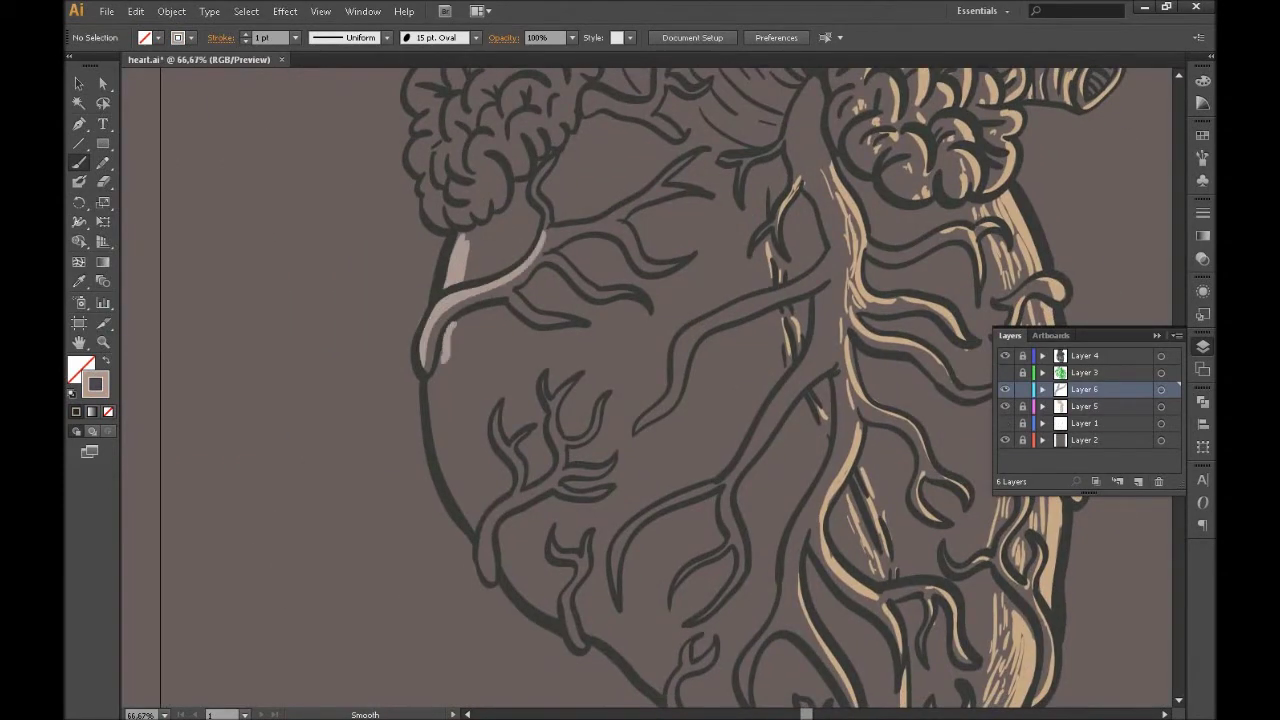
pyautogui.moveTo(430, 360); pyautogui.dragTo(472, 528)
pyautogui.moveTo(440, 388); pyautogui.dragTo(492, 500)
pyautogui.moveTo(482, 445); pyautogui.dragTo(505, 518)
pyautogui.moveTo(462, 314)
pyautogui.mouseDown()
pyautogui.moveTo(482, 445)
pyautogui.moveTo(496, 406)
pyautogui.mouseUp()
pyautogui.moveTo(470, 344); pyautogui.dragTo(480, 426)
pyautogui.moveTo(486, 234); pyautogui.dragTo(470, 278)
pyautogui.scroll(-3, 771, 457)
pyautogui.scroll(3, 771, 457)
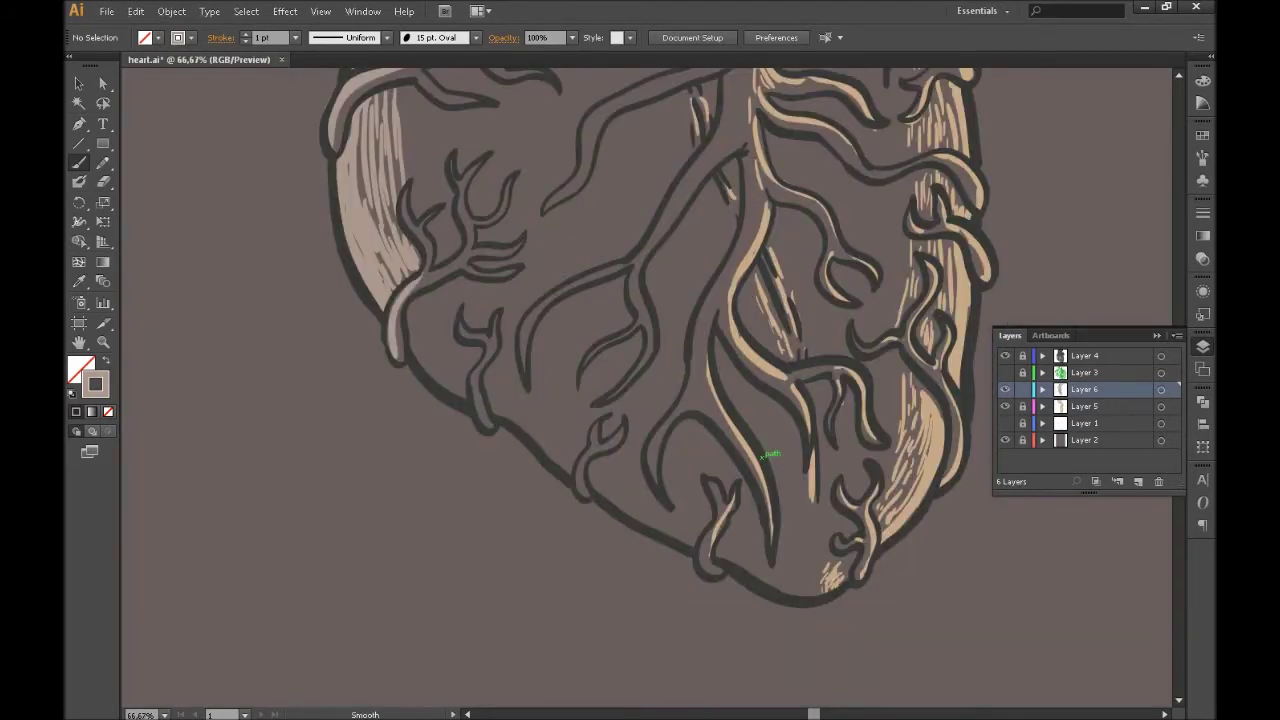
# - Highlight the veins left of centre and the heart's central veins
pyautogui.moveTo(505, 182)
pyautogui.mouseDown()
pyautogui.moveTo(478, 222)
pyautogui.moveTo(470, 276)
pyautogui.mouseUp()
pyautogui.moveTo(520, 378); pyautogui.dragTo(622, 264)
pyautogui.scroll(2, 622, 264)
pyautogui.moveTo(700, 180); pyautogui.dragTo(658, 282)
pyautogui.moveTo(604, 370); pyautogui.dragTo(550, 494)
pyautogui.moveTo(716, 284); pyautogui.dragTo(614, 584)
pyautogui.moveTo(664, 518)
pyautogui.mouseDown()
pyautogui.moveTo(722, 586)
pyautogui.moveTo(664, 688)
pyautogui.mouseUp()
pyautogui.moveTo(556, 554); pyautogui.dragTo(544, 598)
pyautogui.moveTo(454, 448); pyautogui.dragTo(438, 526)
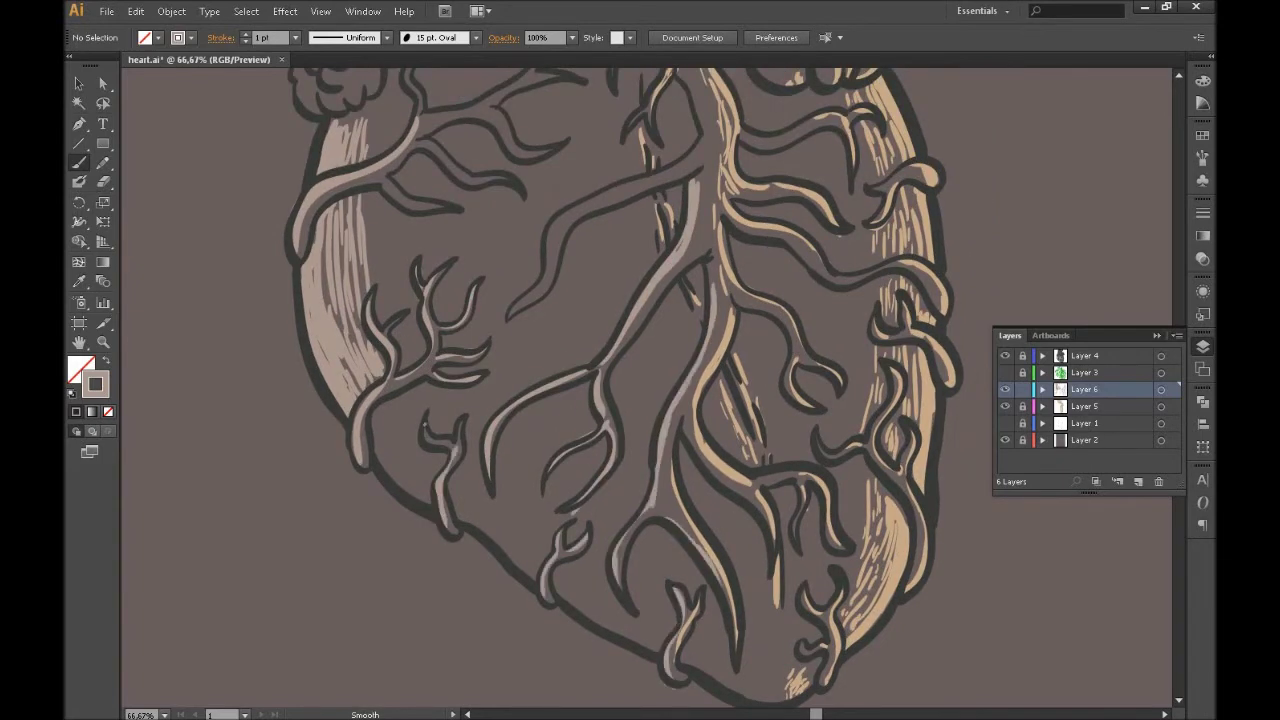
# - Highlight the central vein and its upper-left branch with pale strokes
pyautogui.scroll(2, 600, 400)
pyautogui.moveTo(700, 190); pyautogui.dragTo(550, 296)
pyautogui.scroll(2, 600, 400)
pyautogui.moveTo(708, 298); pyautogui.dragTo(674, 80)
pyautogui.moveTo(658, 136); pyautogui.dragTo(622, 162)
pyautogui.moveTo(562, 176); pyautogui.dragTo(436, 220)
pyautogui.moveTo(512, 212); pyautogui.dragTo(490, 226)
# - Highlight a vein on the heart's lower left
pyautogui.moveTo(310, 410)
pyautogui.mouseDown()
pyautogui.moveTo(500, 410)
pyautogui.moveTo(500, 186)
pyautogui.moveTo(500, 216)
pyautogui.mouseUp()
pyautogui.moveTo(572, 314); pyautogui.dragTo(610, 402)
pyautogui.moveTo(600, 350)
pyautogui.mouseDown()
pyautogui.moveTo(626, 416)
pyautogui.moveTo(525, 290)
pyautogui.mouseUp()
pyautogui.moveTo(564, 254); pyautogui.dragTo(584, 320)
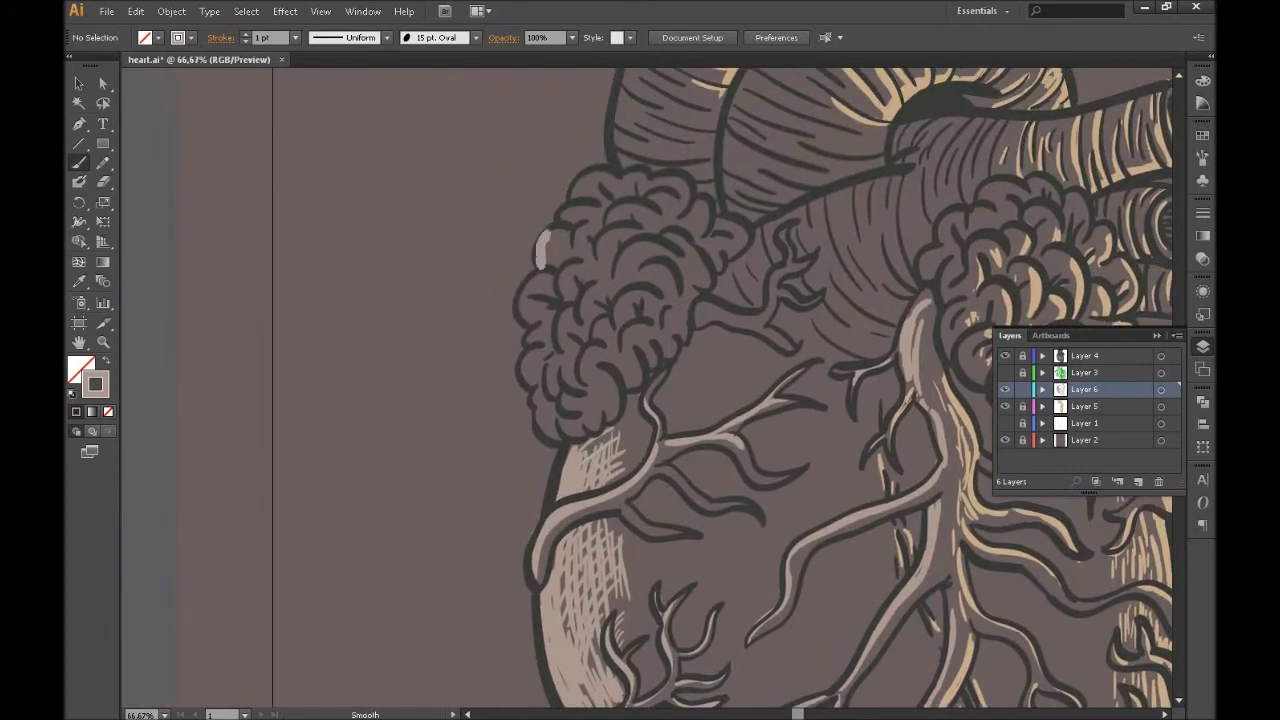
# - Add thin pale highlights to the left and right lung-like curls
pyautogui.moveTo(572, 198); pyautogui.dragTo(616, 176)
pyautogui.moveTo(604, 226); pyautogui.dragTo(638, 204)
pyautogui.moveTo(594, 230); pyautogui.dragTo(662, 272)
pyautogui.moveTo(520, 320); pyautogui.dragTo(548, 274)
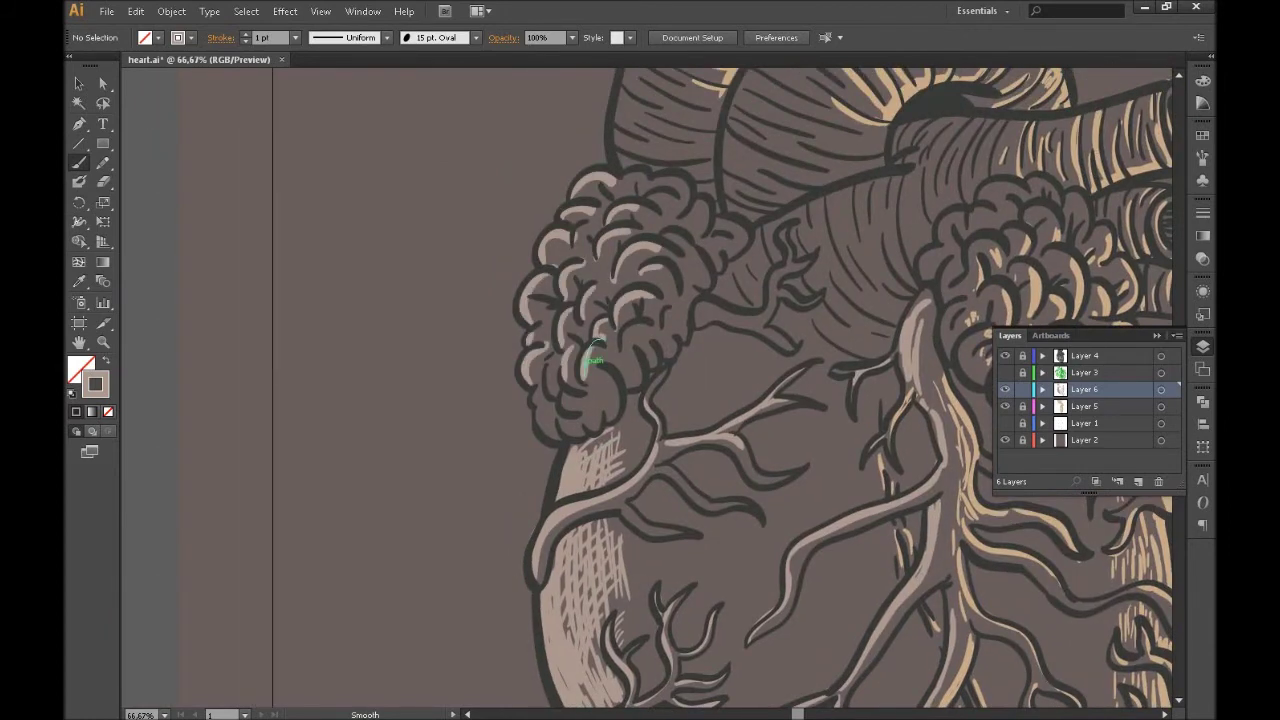
pyautogui.moveTo(688, 262); pyautogui.dragTo(680, 298)
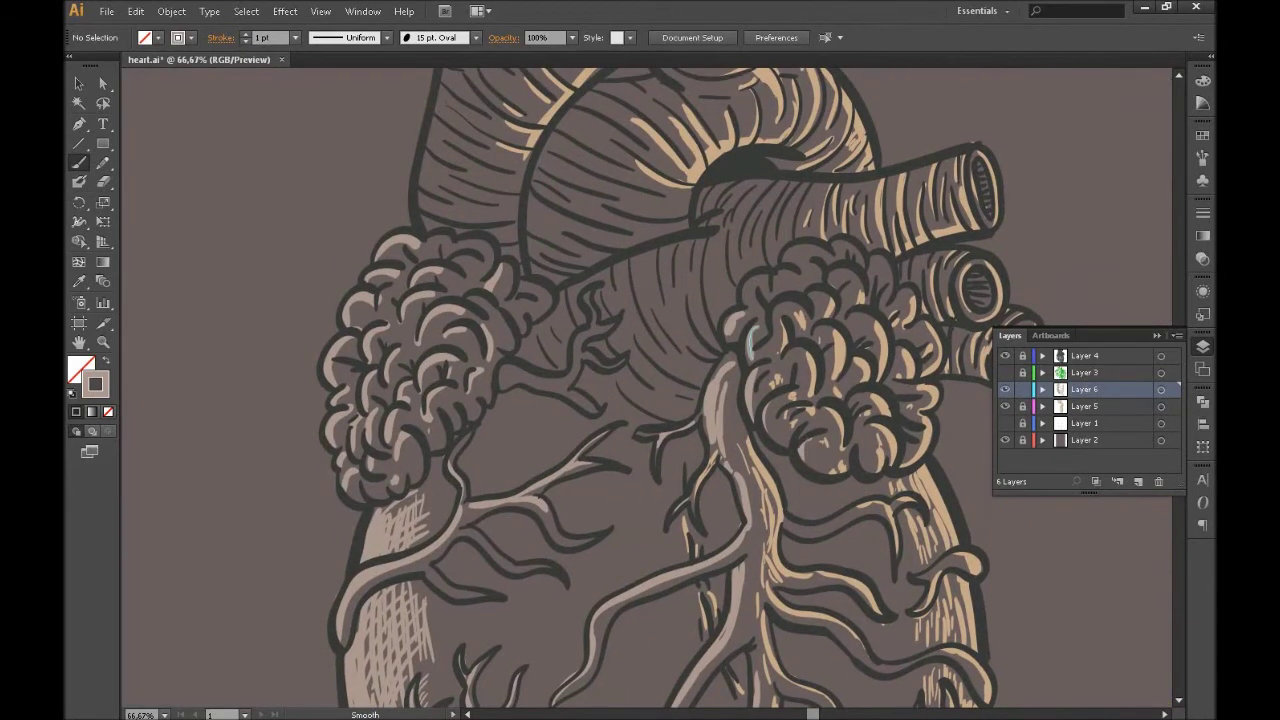
pyautogui.moveTo(780, 338); pyautogui.dragTo(816, 248)
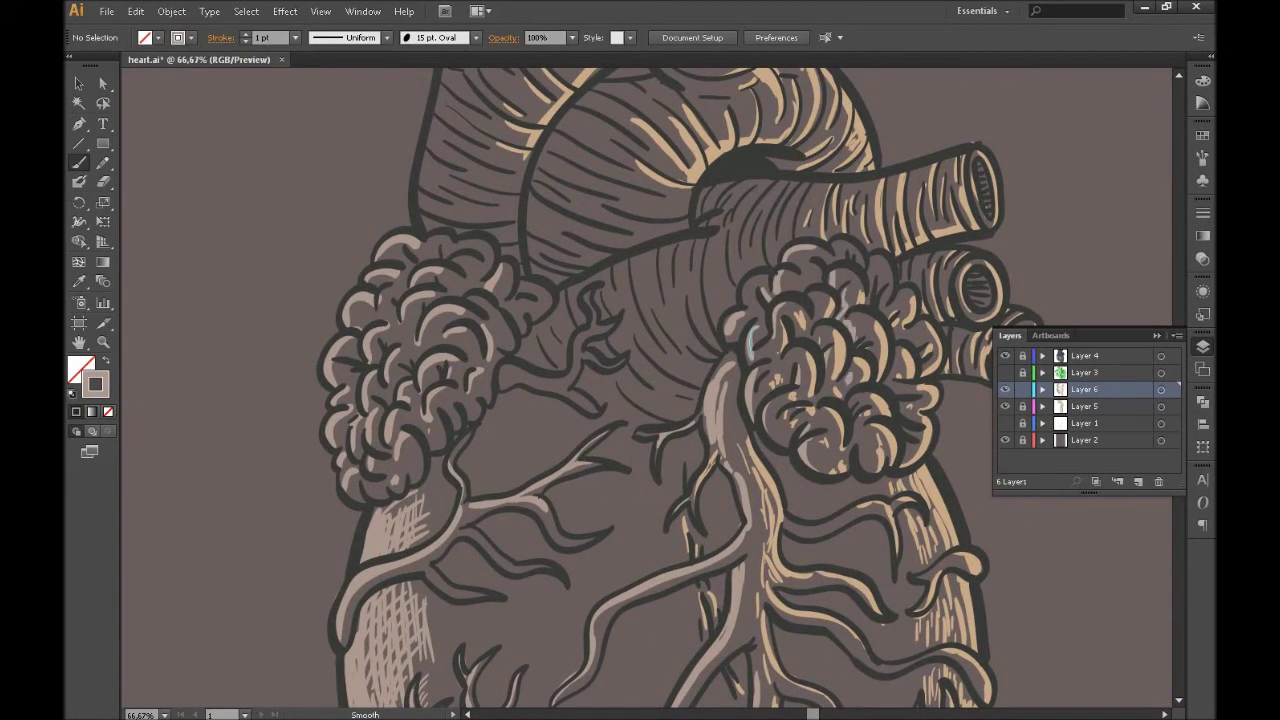
pyautogui.moveTo(866, 470); pyautogui.dragTo(856, 414)
pyautogui.moveTo(906, 414); pyautogui.dragTo(892, 386)
# - Highlight the vessels on the lower heart, including the diagonal vessel
pyautogui.scroll(-3, 748, 342)
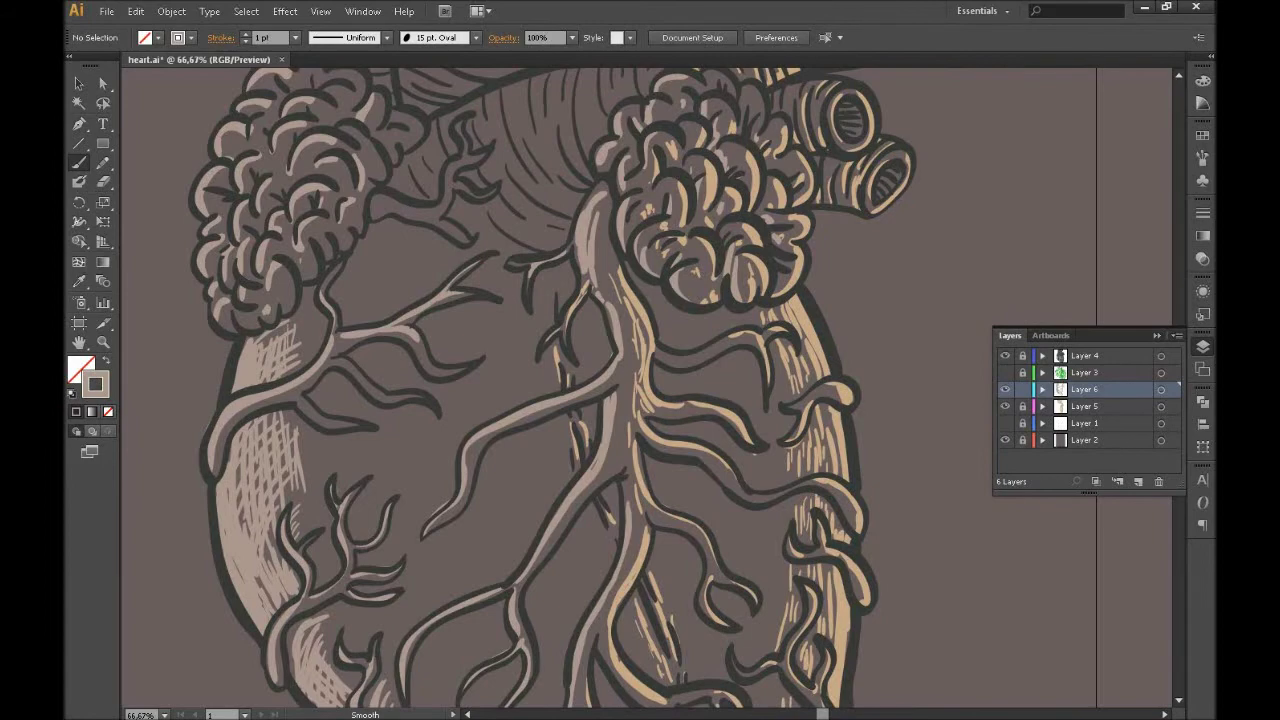
pyautogui.scroll(-2, 645, 255)
pyautogui.scroll(-2, 655, 252)
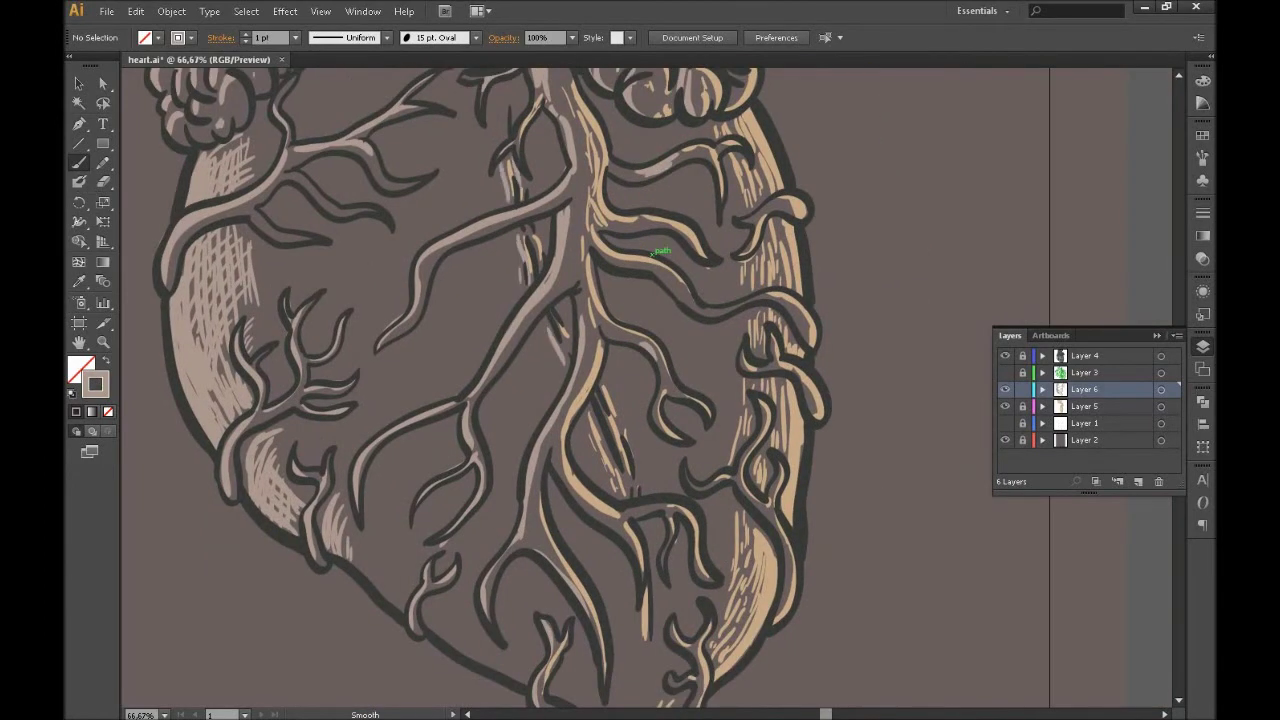
pyautogui.scroll(-2, 652, 254)
pyautogui.scroll(-2, 652, 254)
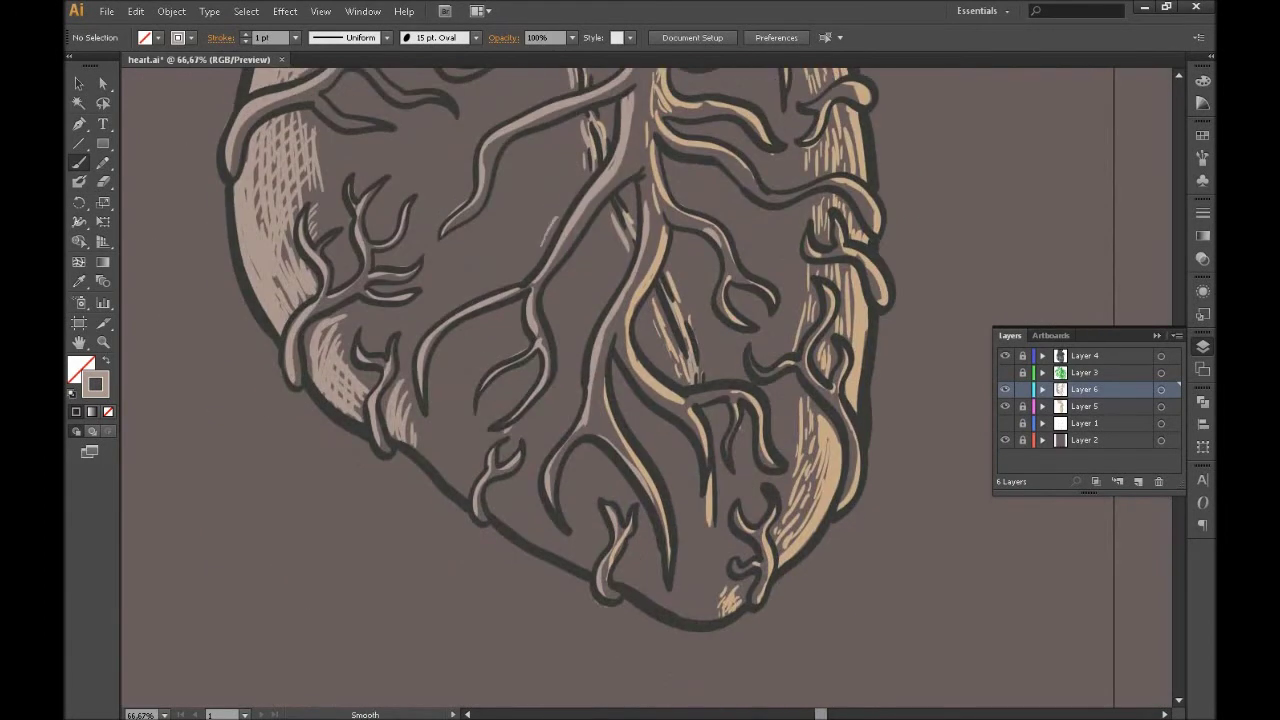
pyautogui.moveTo(560, 266); pyautogui.dragTo(548, 362)
pyautogui.moveTo(545, 505); pyautogui.dragTo(643, 300)
pyautogui.scroll(3, 643, 300)
pyautogui.moveTo(586, 267); pyautogui.dragTo(500, 366)
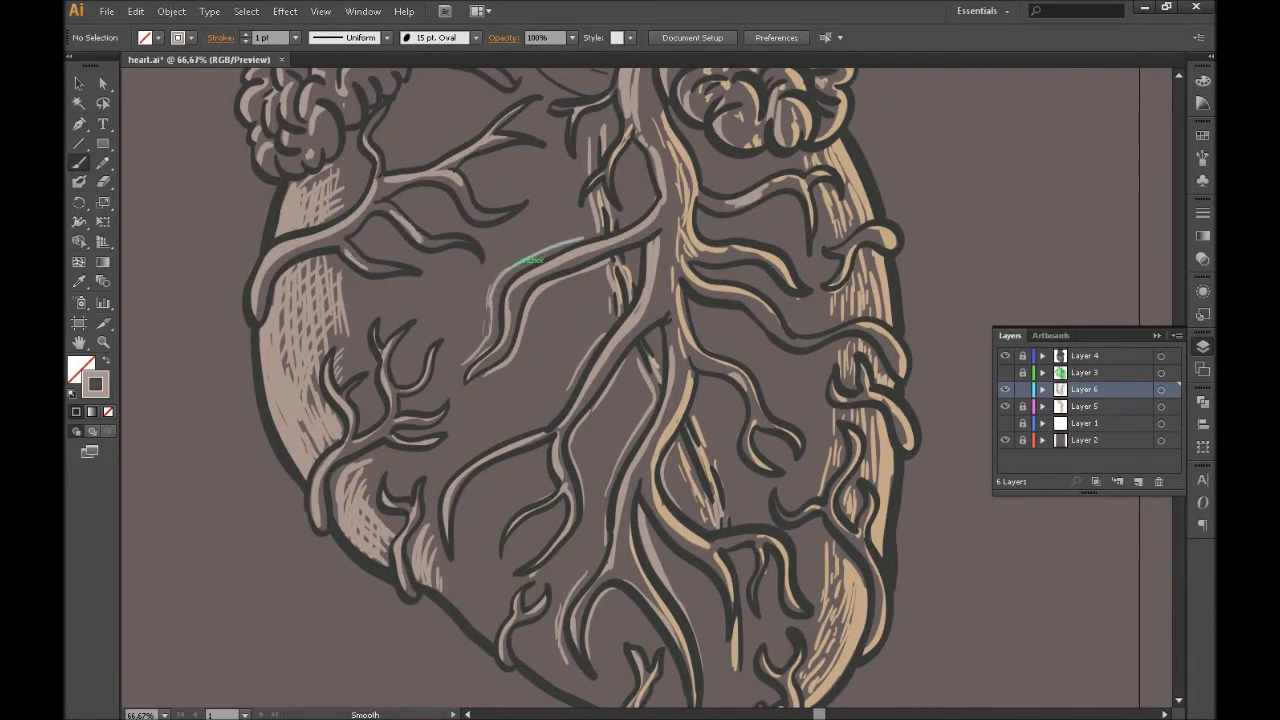
# - Add pale hatching along the heart's left edge and lower-left outline
pyautogui.moveTo(358, 483); pyautogui.dragTo(518, 333)
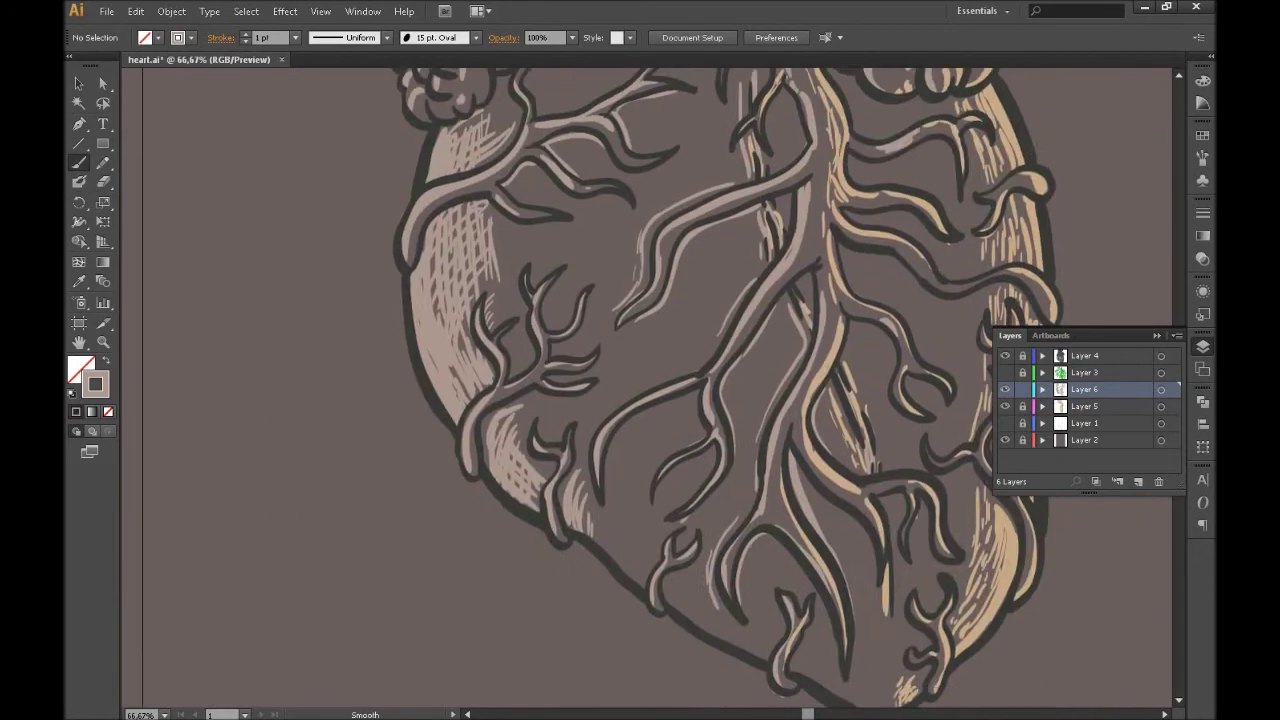
pyautogui.moveTo(640, 480)
pyautogui.mouseDown()
pyautogui.moveTo(480, 242)
pyautogui.moveTo(425, 210)
pyautogui.mouseUp()
pyautogui.moveTo(480, 262); pyautogui.dragTo(424, 196)
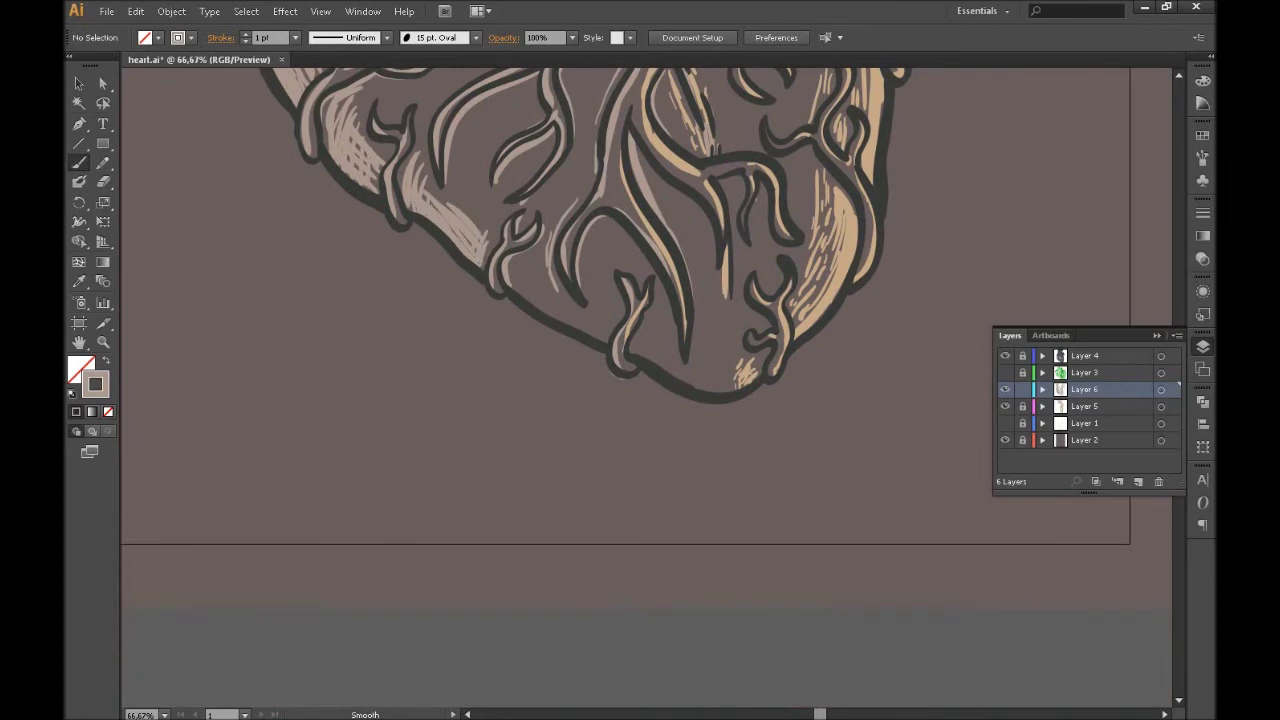
pyautogui.moveTo(605, 340); pyautogui.dragTo(515, 266)
pyautogui.moveTo(572, 318); pyautogui.dragTo(517, 262)
pyautogui.scroll(5, 517, 262)
# - Hatch pale strokes inside the heart's left side and middle
pyautogui.scroll(3, 517, 262)
pyautogui.hotkey('ctrl', '-')
pyautogui.hotkey('ctrl', '+')
pyautogui.moveTo(518, 470)
pyautogui.mouseDown()
pyautogui.moveTo(495, 405)
pyautogui.moveTo(480, 240)
pyautogui.mouseUp()
pyautogui.moveTo(590, 235); pyautogui.dragTo(505, 260)
pyautogui.moveTo(595, 335); pyautogui.dragTo(540, 300)
pyautogui.moveTo(660, 400); pyautogui.dragTo(600, 330)
pyautogui.moveTo(610, 445); pyautogui.dragTo(530, 390)
pyautogui.moveTo(660, 515); pyautogui.dragTo(600, 415)
pyautogui.moveTo(665, 545); pyautogui.dragTo(620, 475)
pyautogui.moveTo(528, 202); pyautogui.dragTo(495, 180)
# - Add pale hatching near the bottom of the heart
pyautogui.scroll(2, 527, 262)
pyautogui.moveTo(585, 172); pyautogui.dragTo(530, 128)
pyautogui.moveTo(700, 432); pyautogui.dragTo(660, 338)
pyautogui.moveTo(760, 595); pyautogui.dragTo(716, 428)
pyautogui.scroll(-5, 740, 500)
pyautogui.moveTo(638, 400); pyautogui.dragTo(618, 340)
pyautogui.moveTo(680, 452); pyautogui.dragTo(610, 398)
pyautogui.moveTo(695, 485); pyautogui.dragTo(662, 432)
pyautogui.moveTo(718, 466); pyautogui.dragTo(686, 420)
pyautogui.moveTo(742, 502); pyautogui.dragTo(700, 308)
pyautogui.moveTo(758, 354); pyautogui.dragTo(744, 292)
pyautogui.scroll(5, 690, 245)
# - Draw pale strokes on the upper left and near the upper vessels
pyautogui.moveTo(518, 257)
pyautogui.mouseDown()
pyautogui.moveTo(620, 360)
pyautogui.moveTo(630, 250)
pyautogui.moveTo(676, 641)
pyautogui.moveTo(646, 697)
pyautogui.mouseUp()
pyautogui.moveTo(515, 410); pyautogui.dragTo(590, 365)
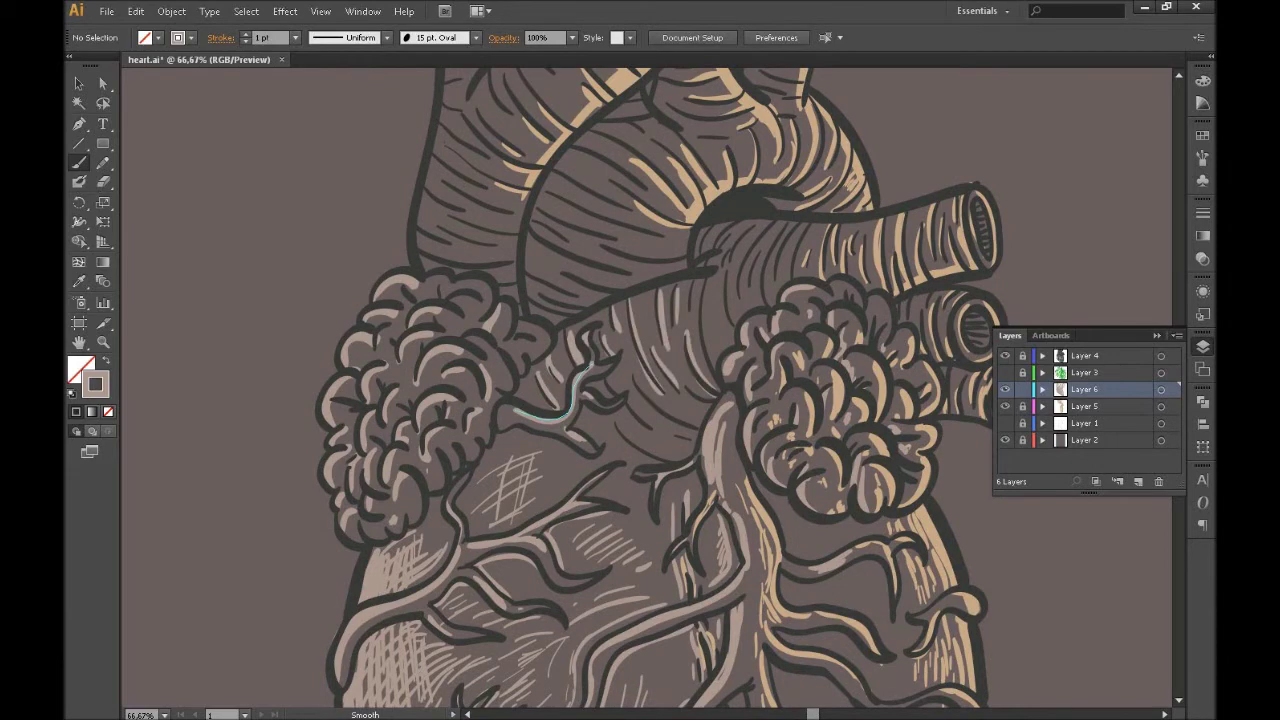
pyautogui.scroll(-3, 640, 400)
pyautogui.moveTo(470, 450); pyautogui.dragTo(615, 372)
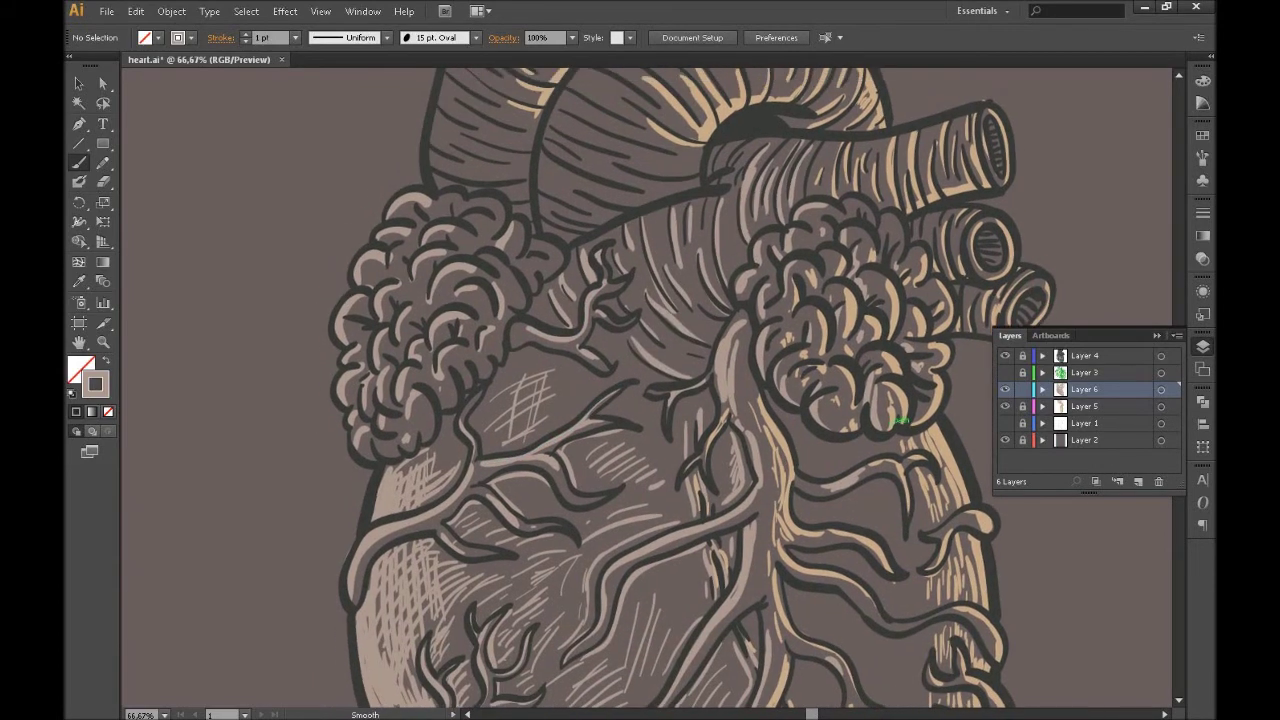
pyautogui.moveTo(880, 260); pyautogui.dragTo(890, 420)
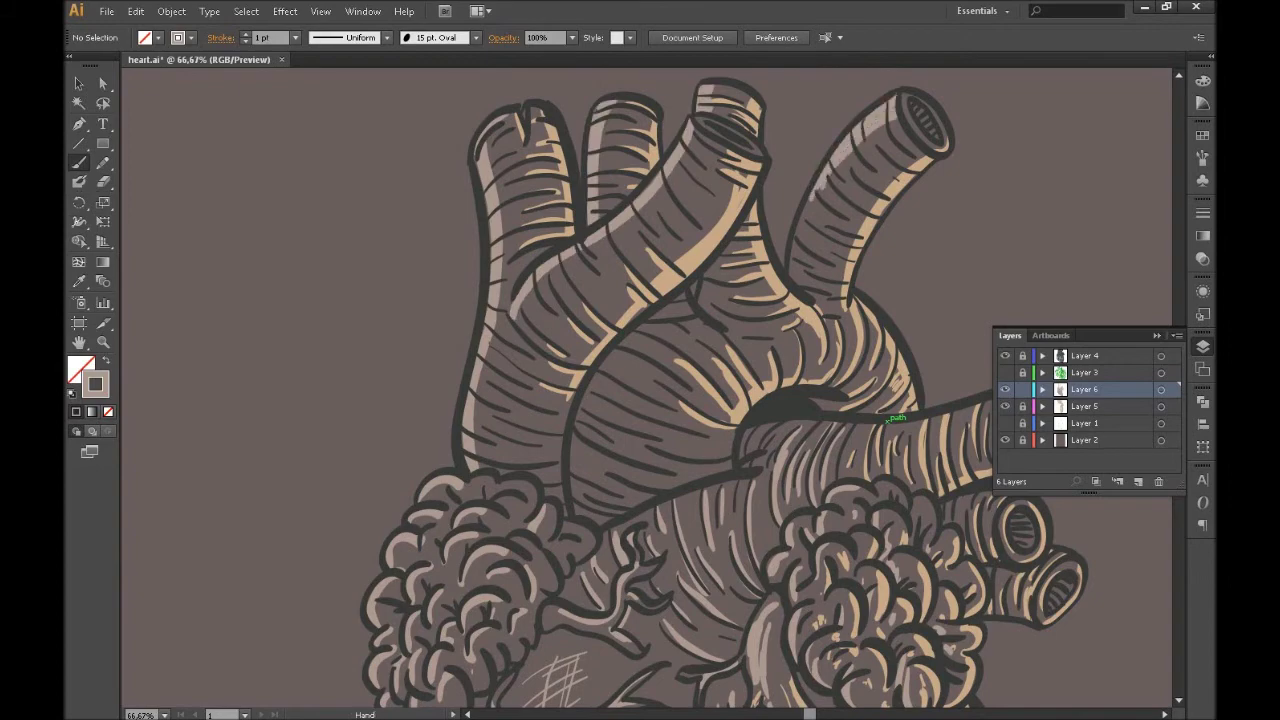
pyautogui.moveTo(600, 450); pyautogui.dragTo(640, 280)
pyautogui.moveTo(665, 233); pyautogui.dragTo(634, 346)
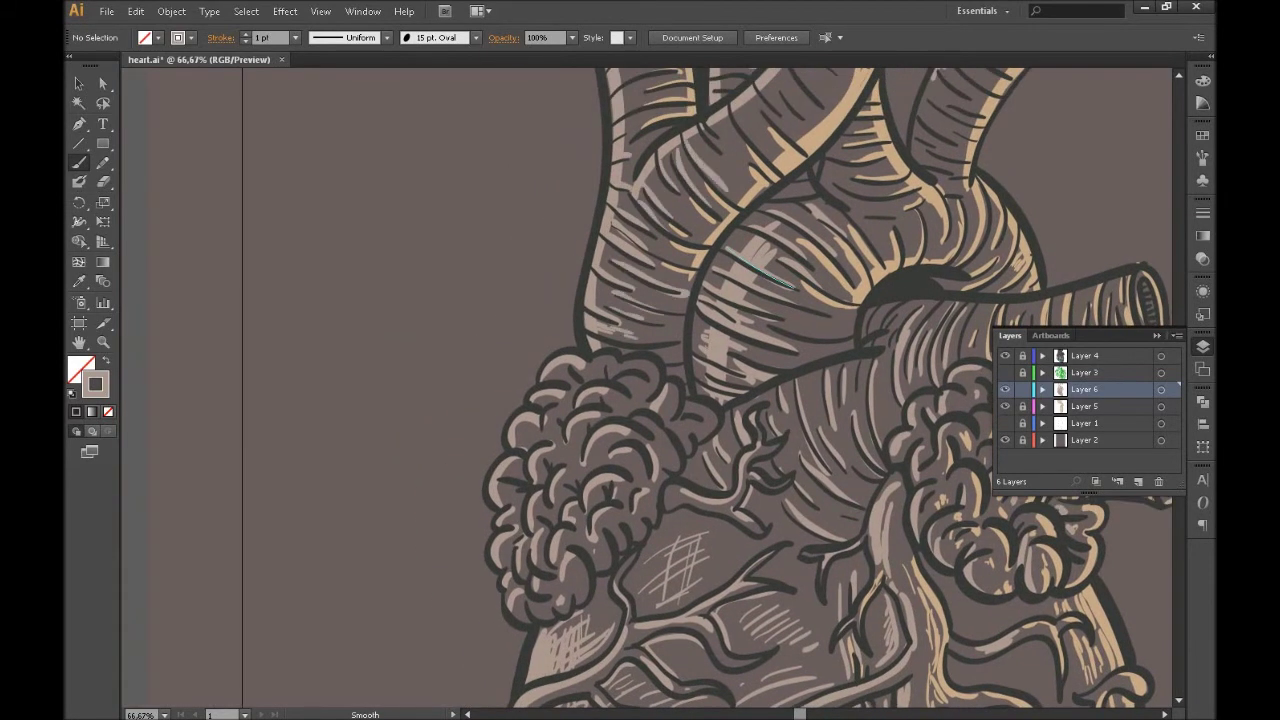
# - Paint light grey strokes on the left vessel, then zoom out to 25% to review
pyautogui.moveTo(582, 236); pyautogui.dragTo(565, 140)
pyautogui.moveTo(580, 192); pyautogui.dragTo(605, 300)
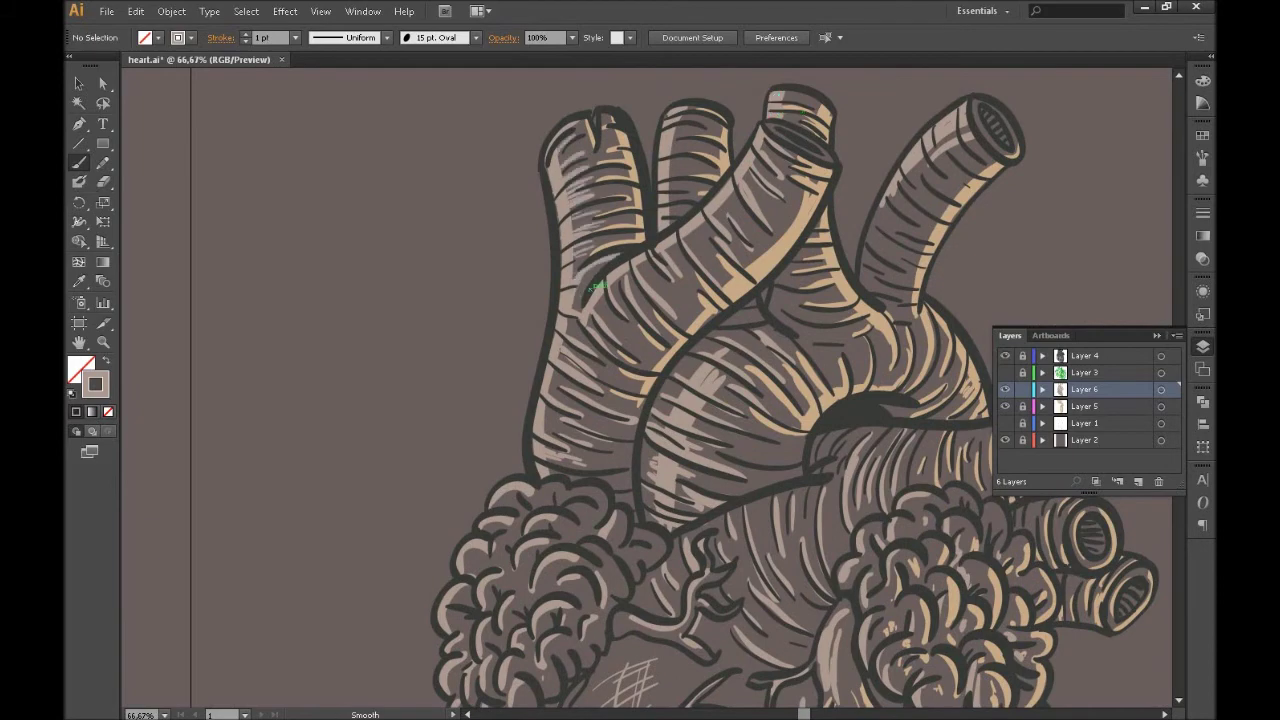
pyautogui.moveTo(717, 190)
pyautogui.mouseDown()
pyautogui.moveTo(597, 285)
pyautogui.moveTo(635, 230)
pyautogui.mouseUp()
pyautogui.moveTo(830, 220); pyautogui.dragTo(670, 320)
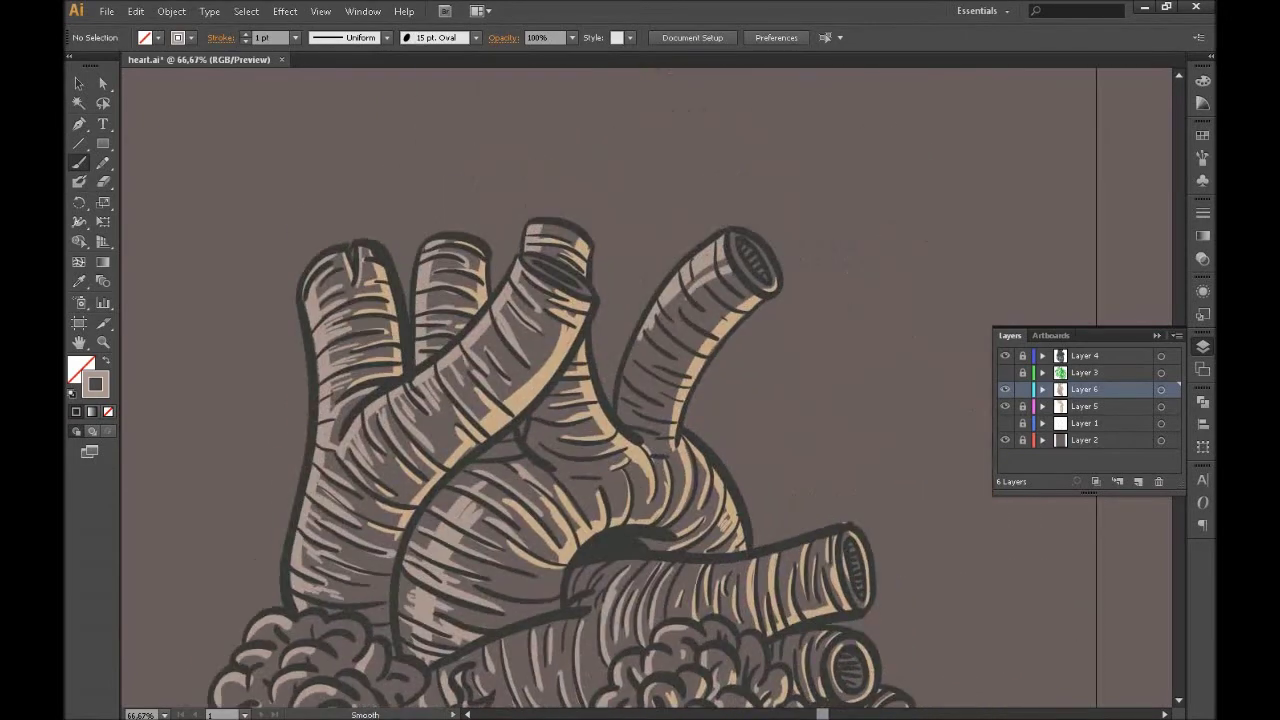
pyautogui.hotkey('ctrl', '-')
pyautogui.hotkey('ctrl', '-')
pyautogui.hotkey('ctrl', '-')
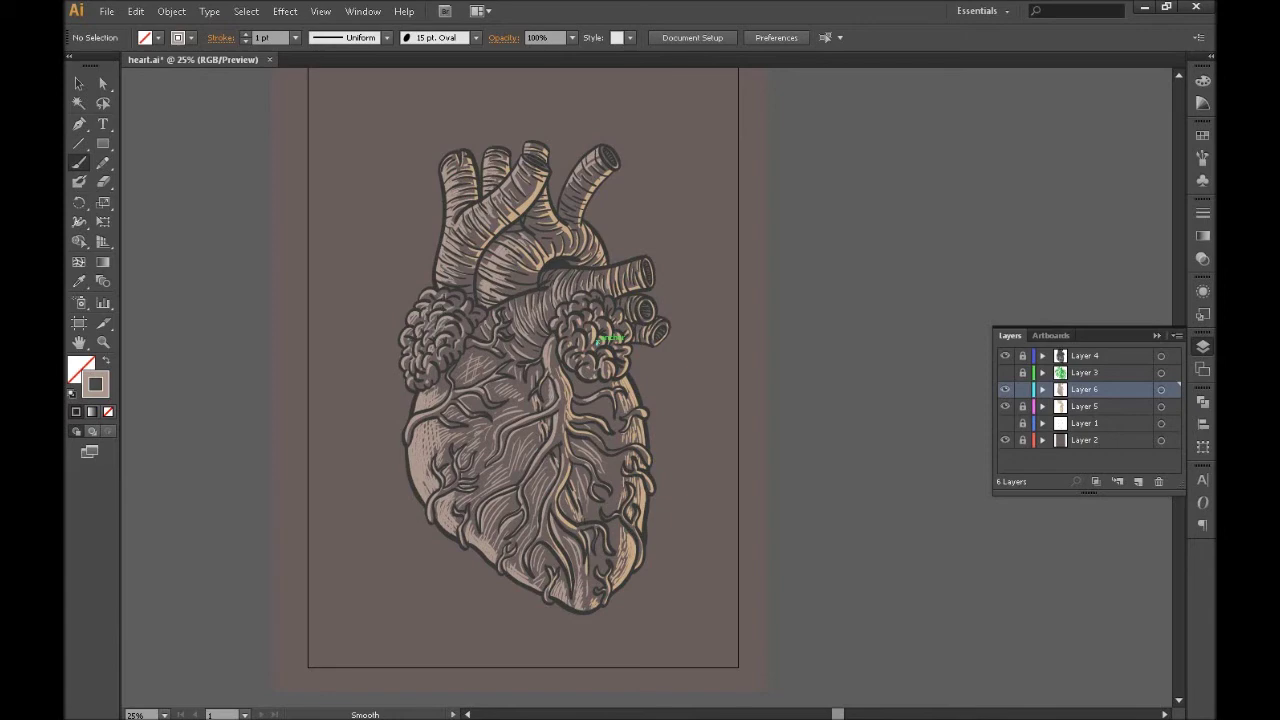
# - Create Layer 7 for shading and set the stroke colour to dark brown
pyautogui.scroll(1, 604, 338)
pyautogui.hscroll(1, 604, 338)
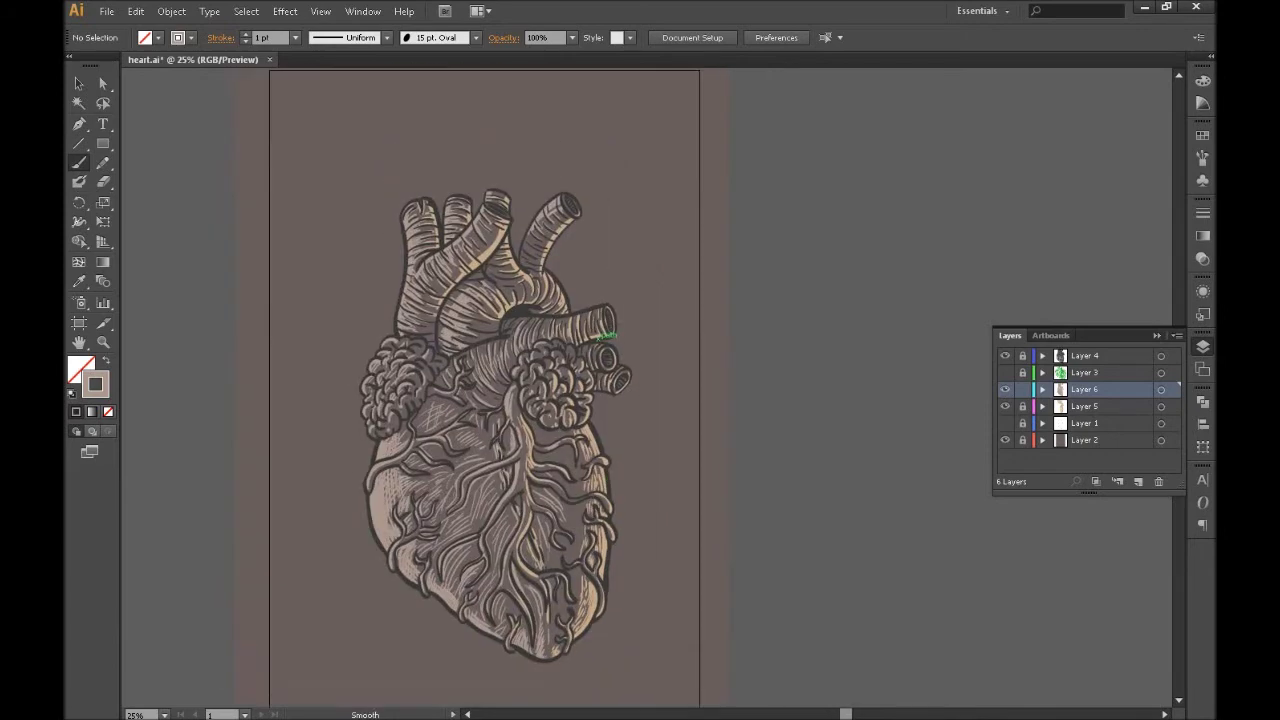
pyautogui.scroll(-1, 606, 335)
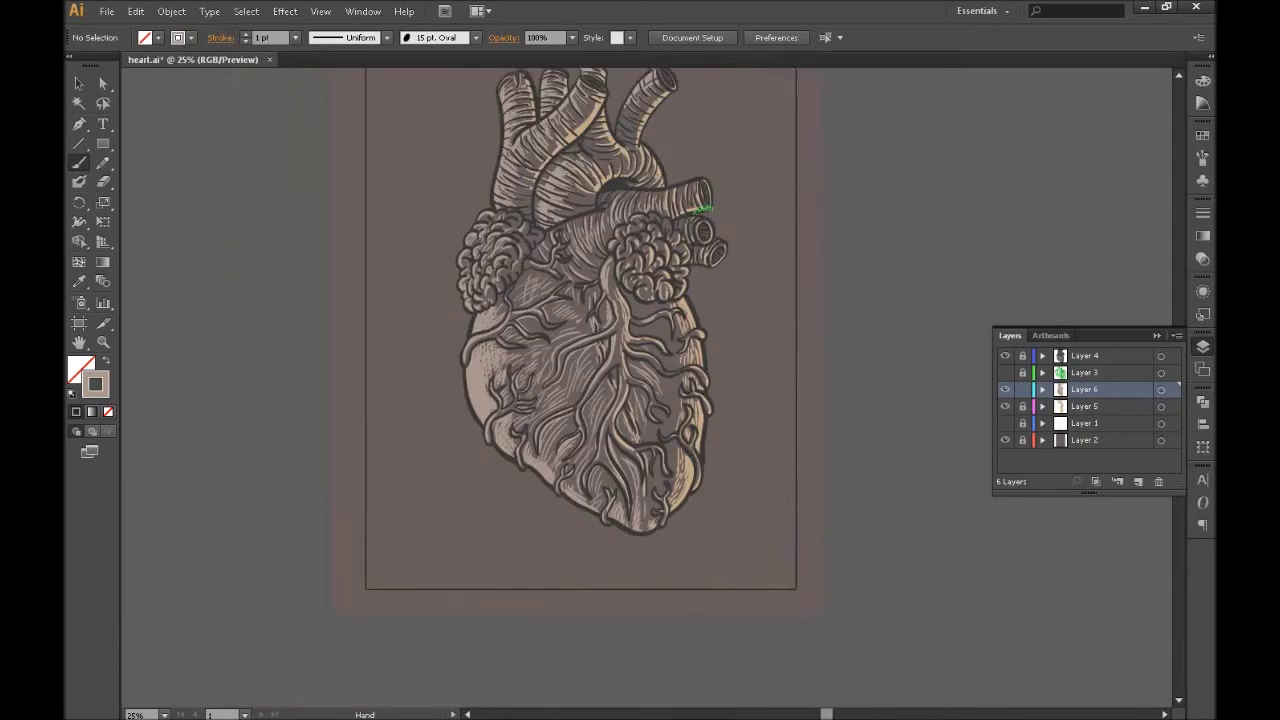
pyautogui.hotkey('ctrl', 'l')
pyautogui.doubleClick(95, 384)
pyautogui.moveTo(398, 147); pyautogui.dragTo(480, 375)
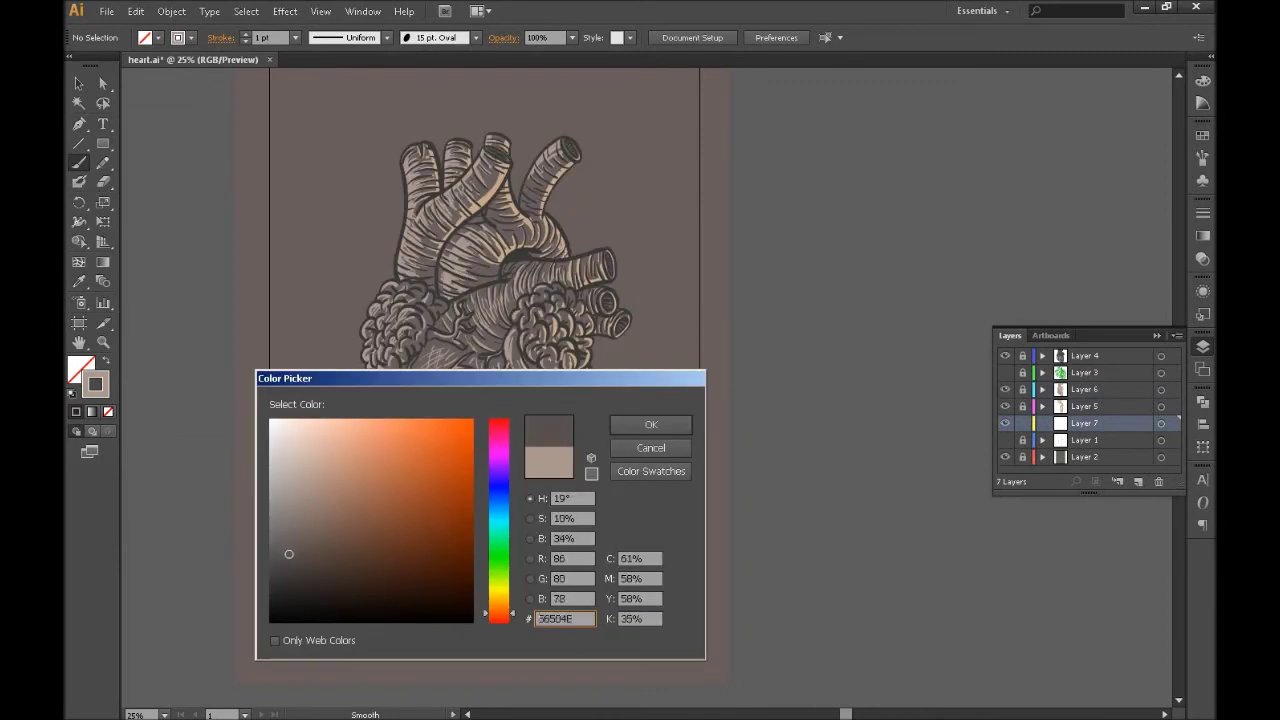
pyautogui.press('Return')
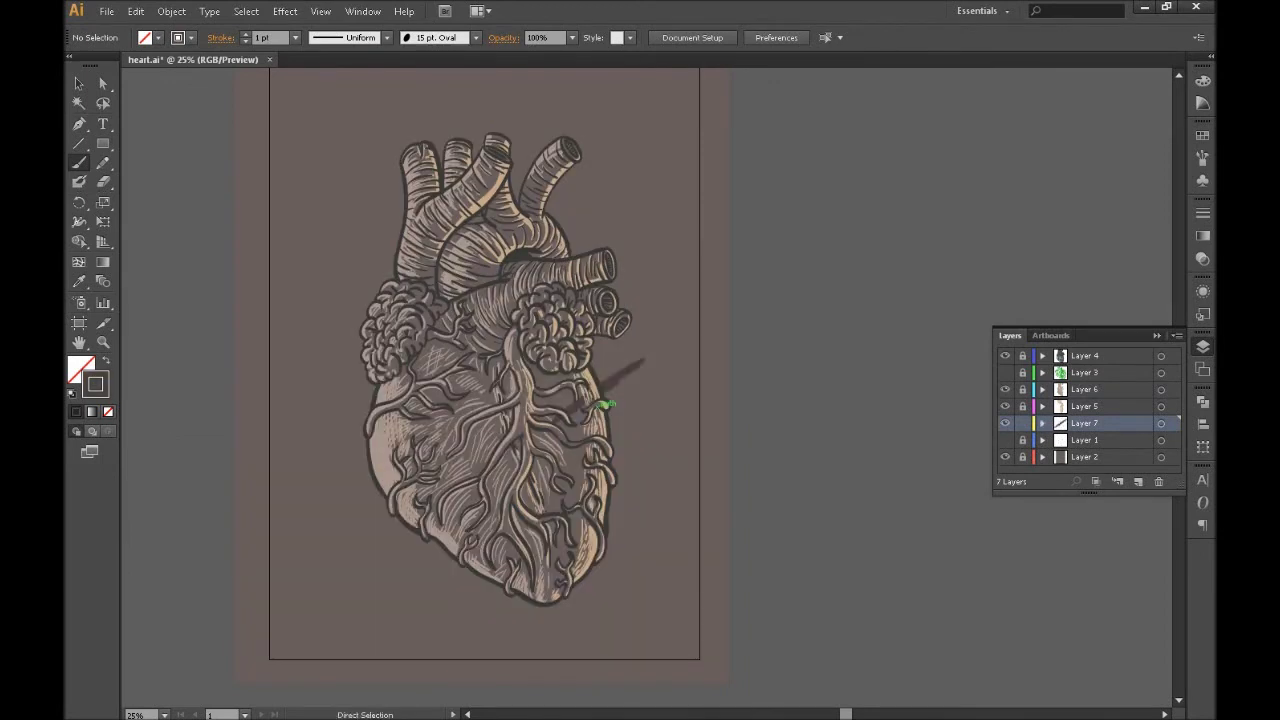
pyautogui.press('Return')
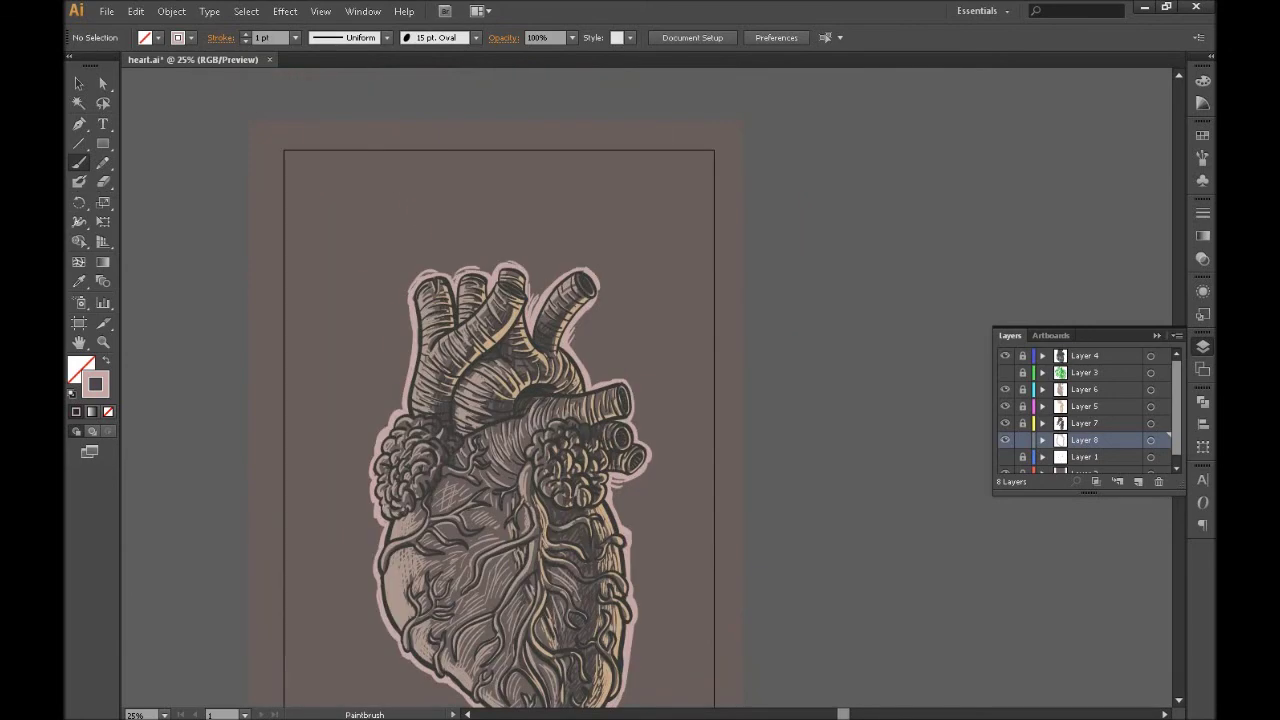
# - Pan to the heart's lower part, zoom out, and switch to the Artboard tool (Shift+O)
pyautogui.moveTo(630, 553)
pyautogui.mouseDown()
pyautogui.moveTo(596, 406)
pyautogui.moveTo(470, 293)
pyautogui.mouseUp()
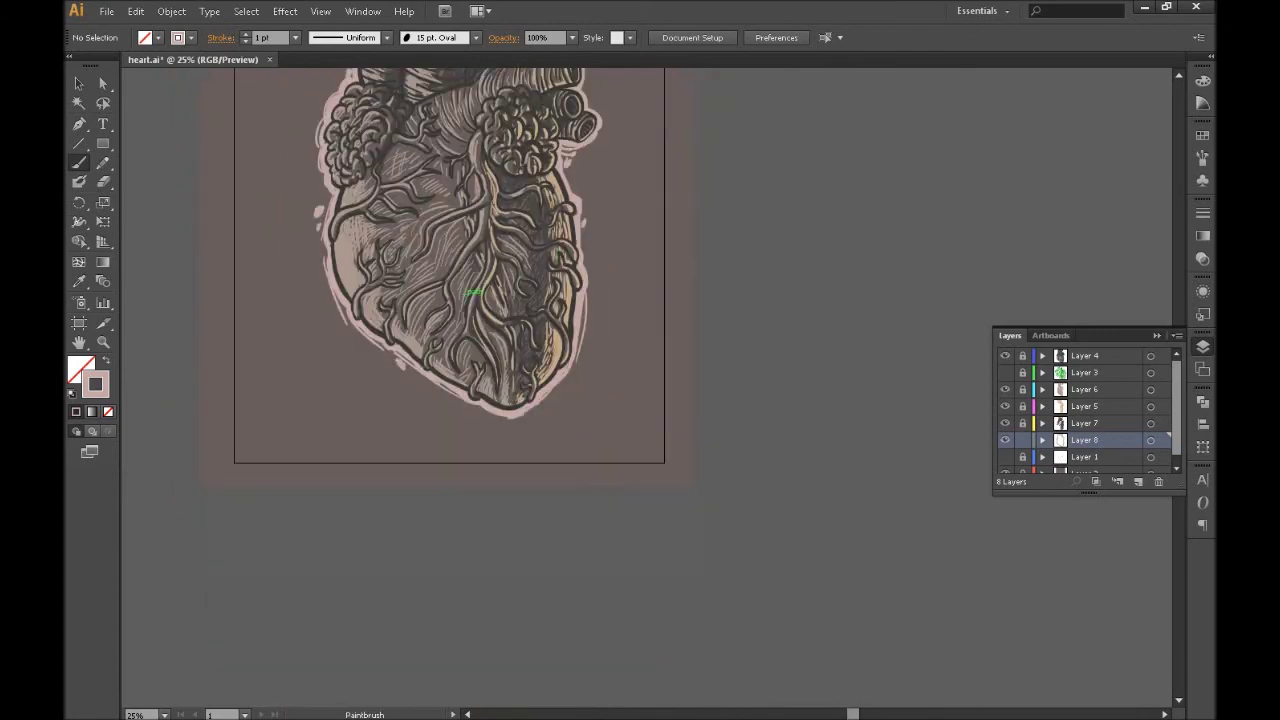
pyautogui.moveTo(470, 293); pyautogui.dragTo(505, 318)
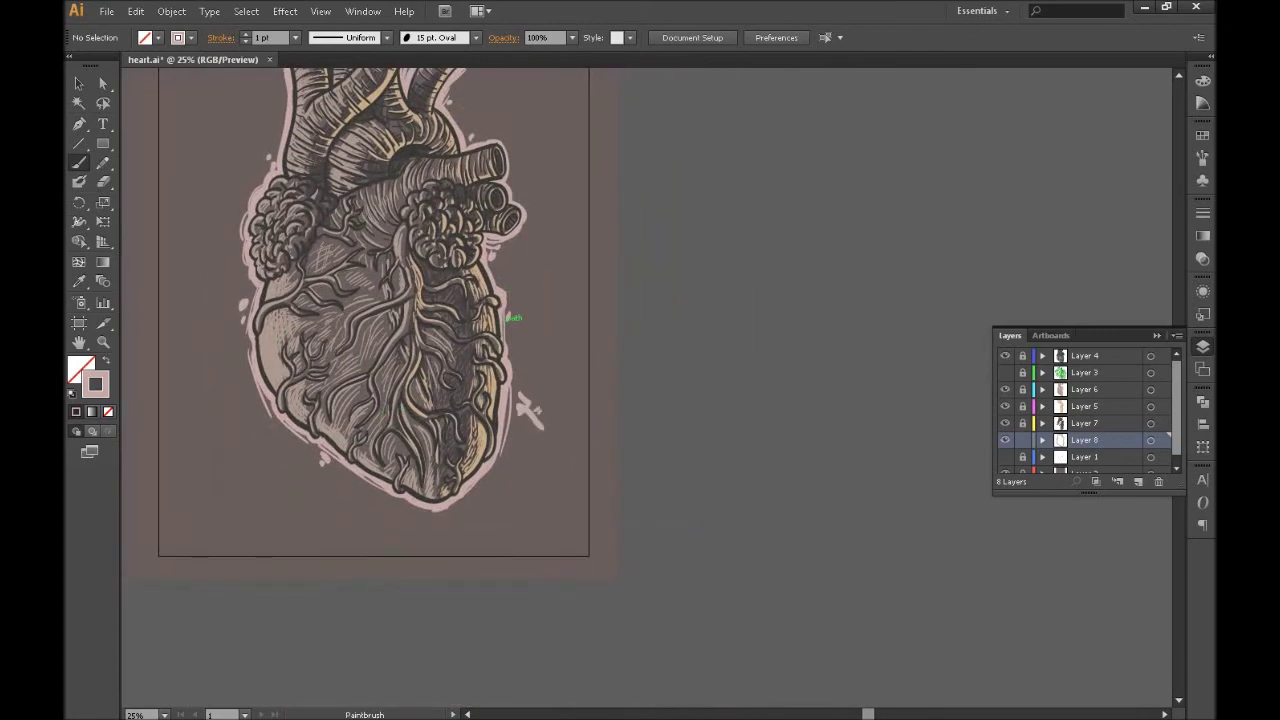
pyautogui.hotkey('ctrl', '-')
pyautogui.hotkey('shift', 'o')
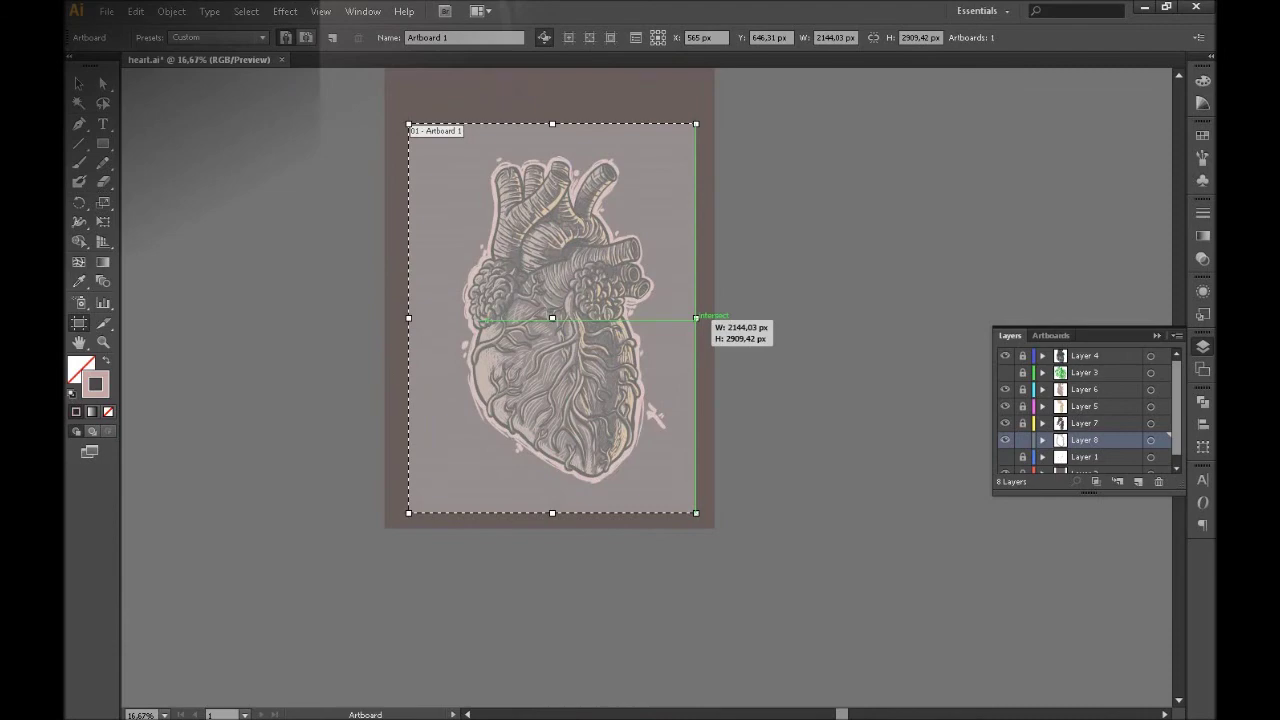